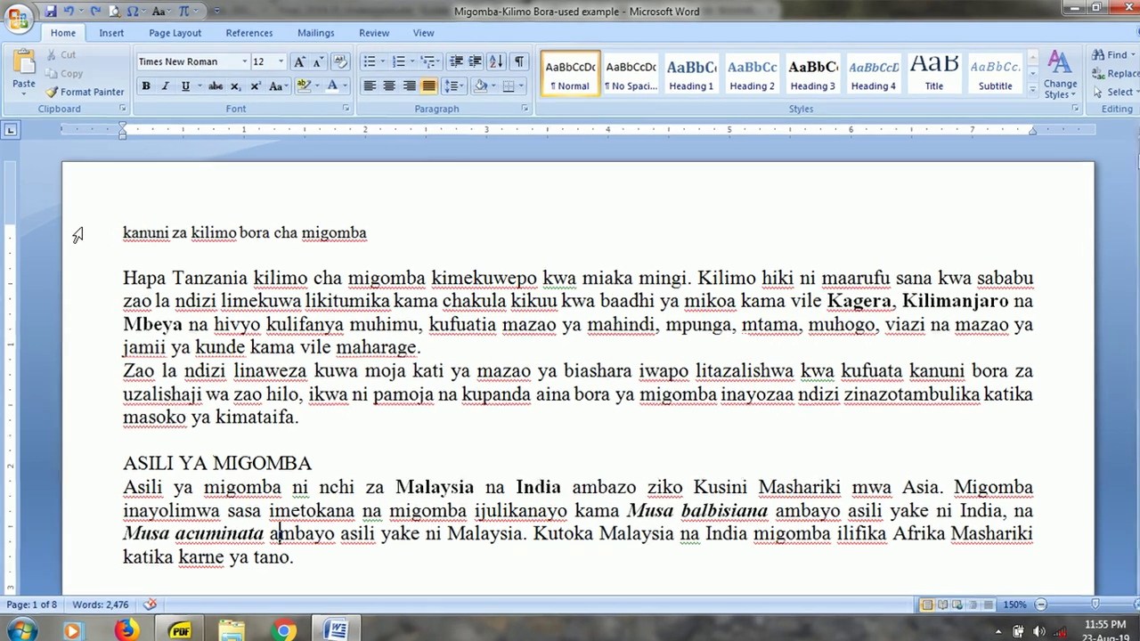
# - Copy the title line 'kanuni za kilimo bora cha migomba' onto the empty line above ASILI YA MIGOMBA
pyautogui.click(75, 230)
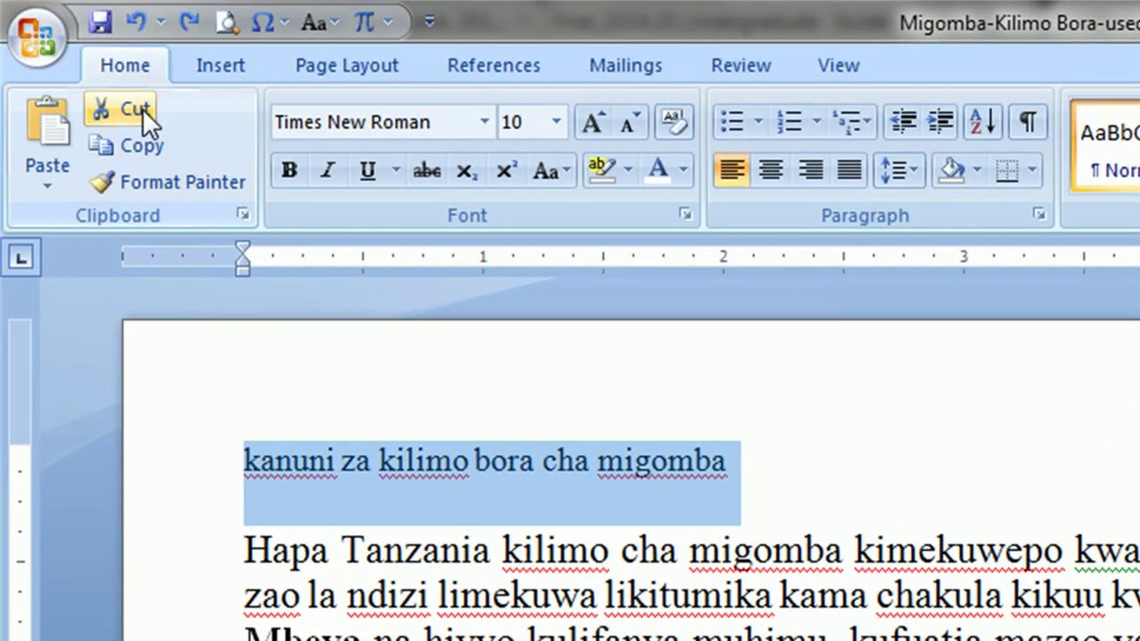
pyautogui.click(139, 146)
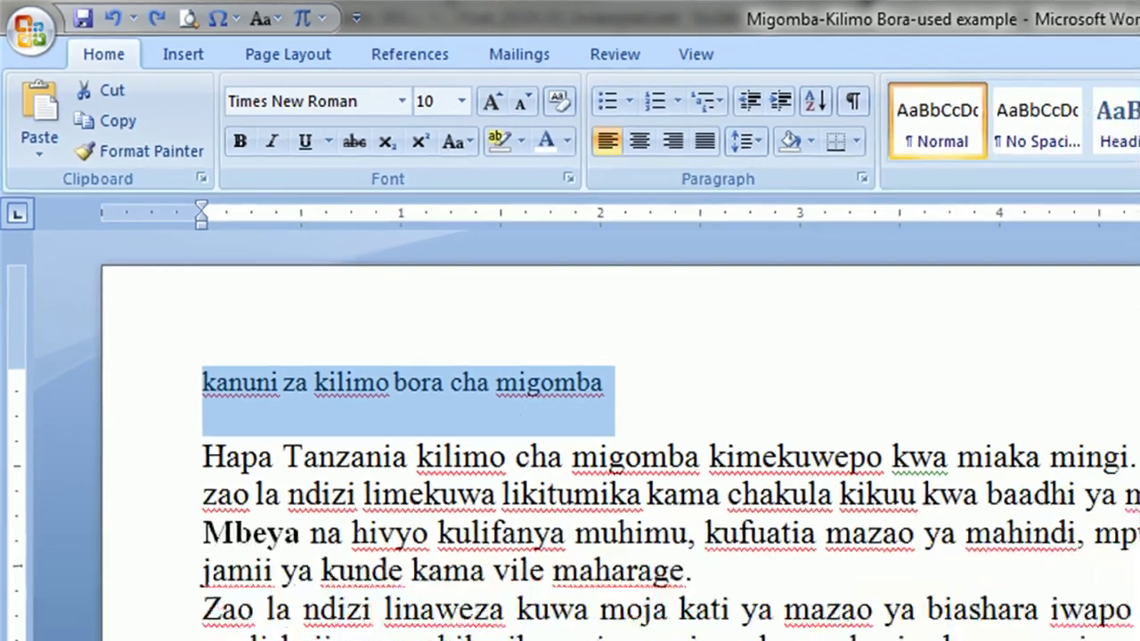
pyautogui.click(122, 435)
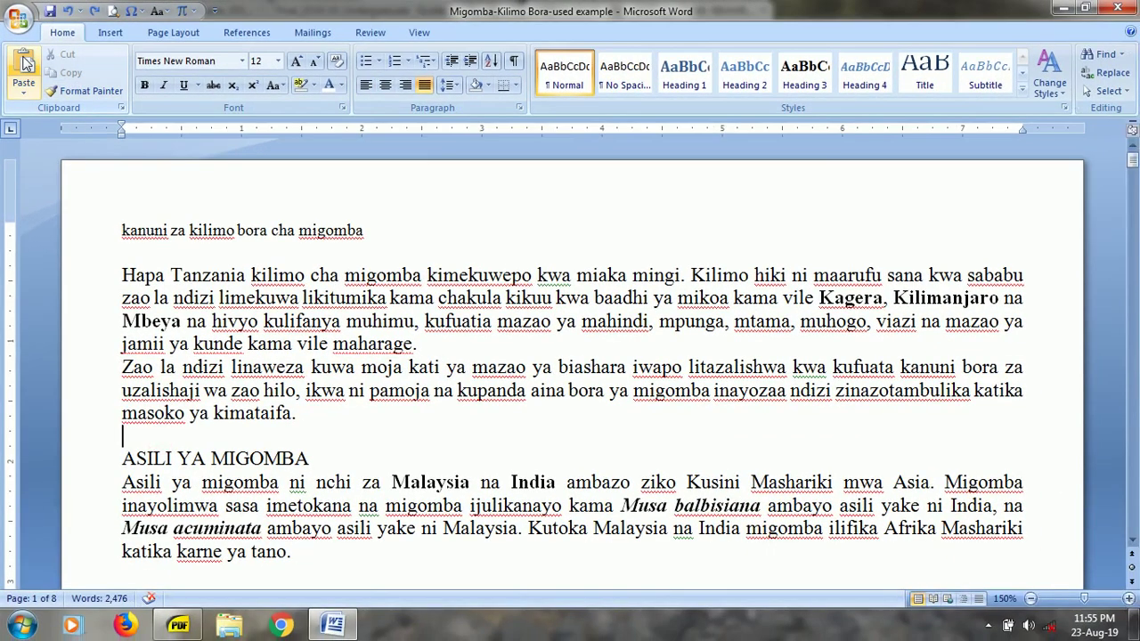
pyautogui.click(24, 67)
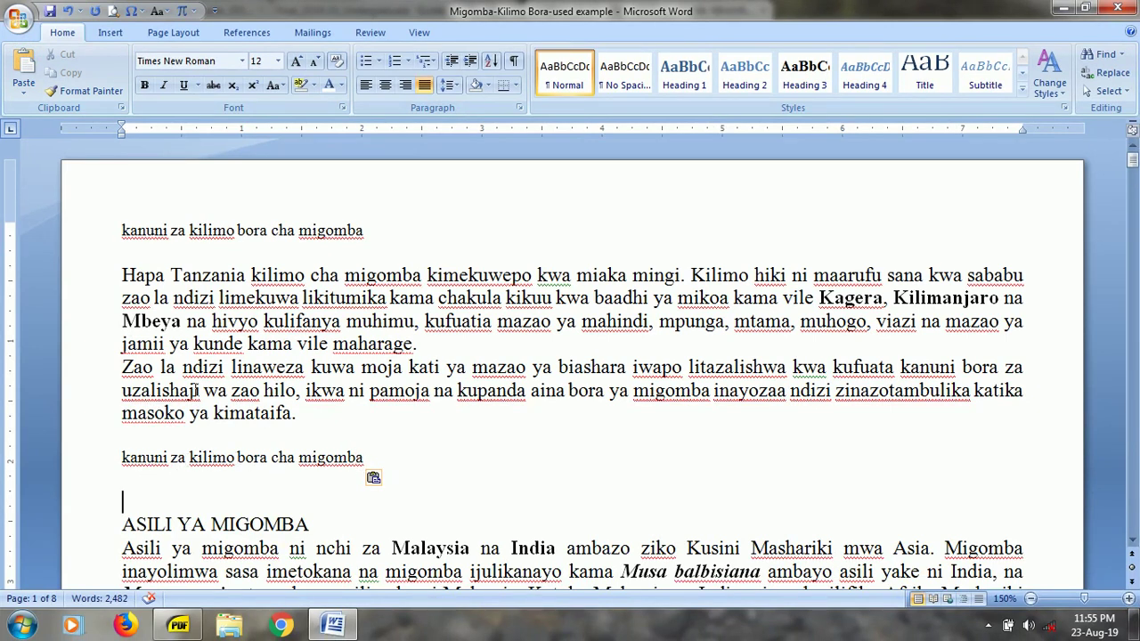
# - Move that pasted copy above the MAENEO YANAYOLIMWA MIGOMBA NCHINI heading and delete the leftover blank line
pyautogui.click(82, 239)
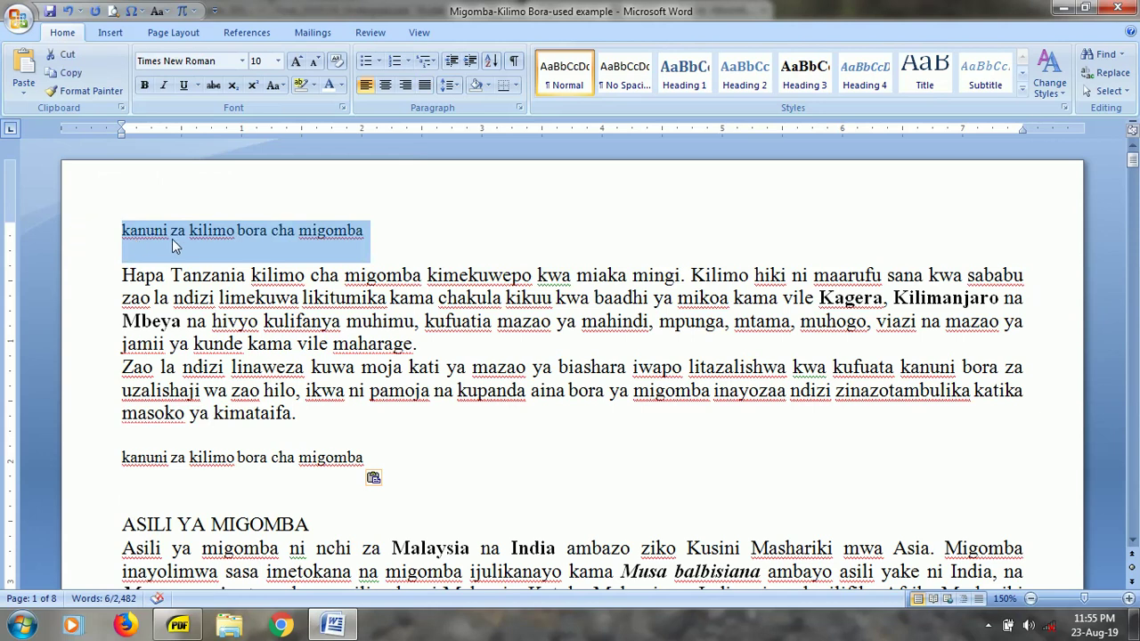
pyautogui.click(74, 464)
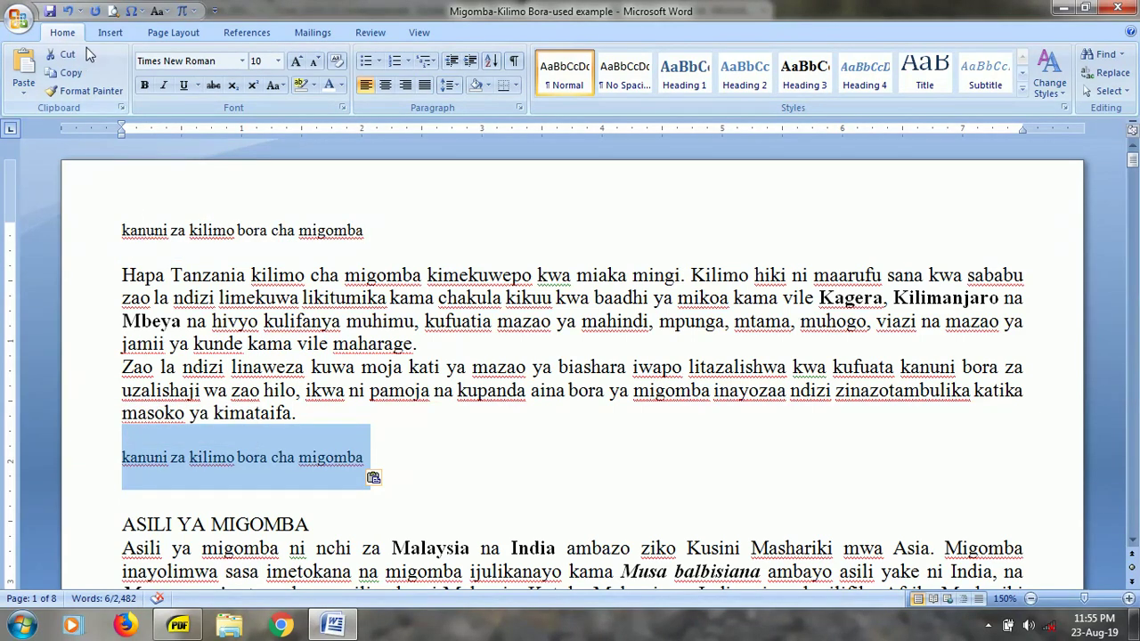
pyautogui.click(65, 57)
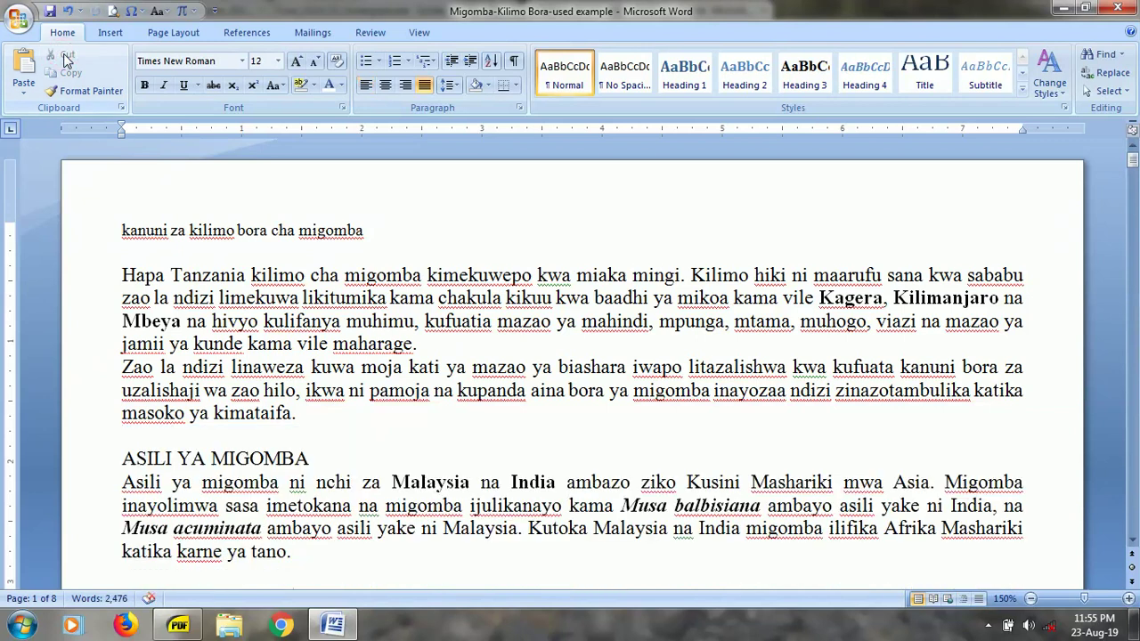
pyautogui.scroll(-2, 257, 412)
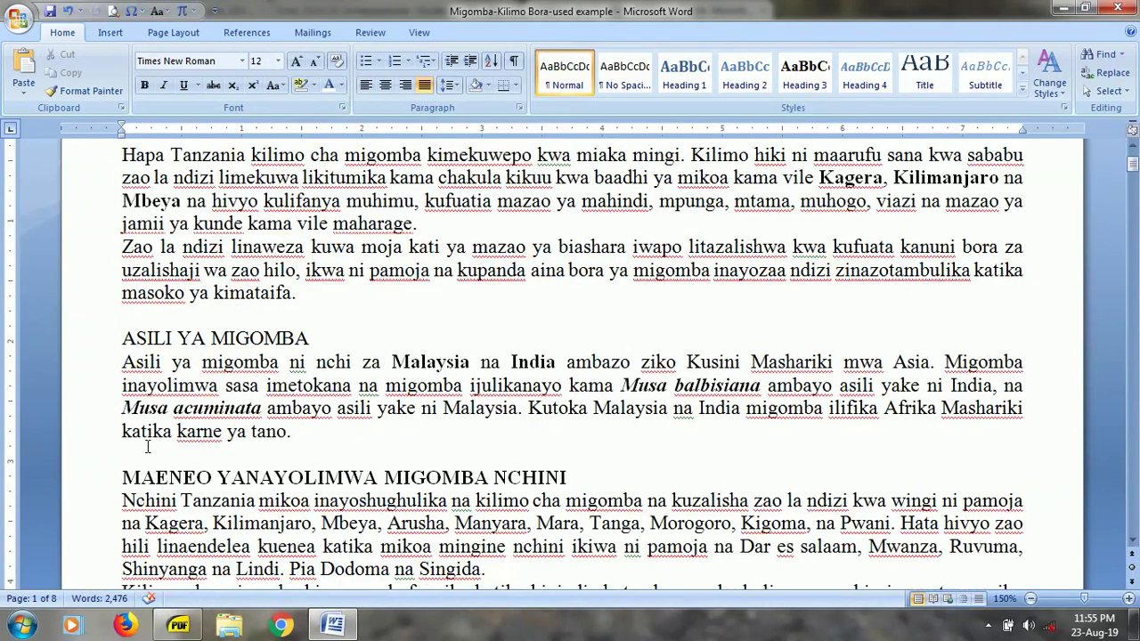
pyautogui.click(24, 70)
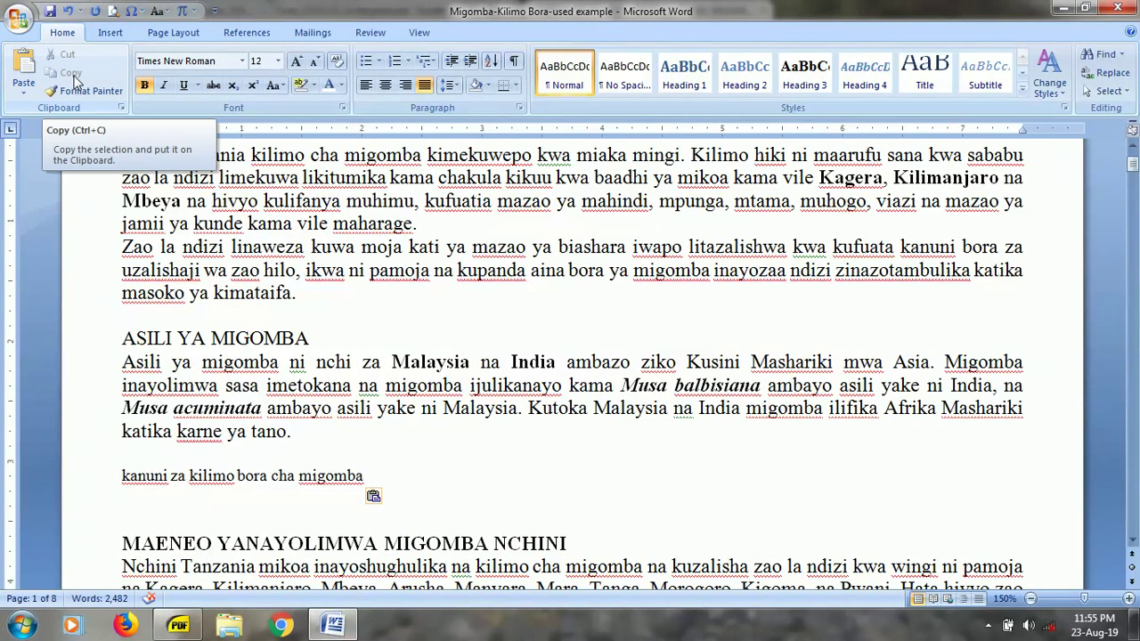
pyautogui.scroll(2, 209, 331)
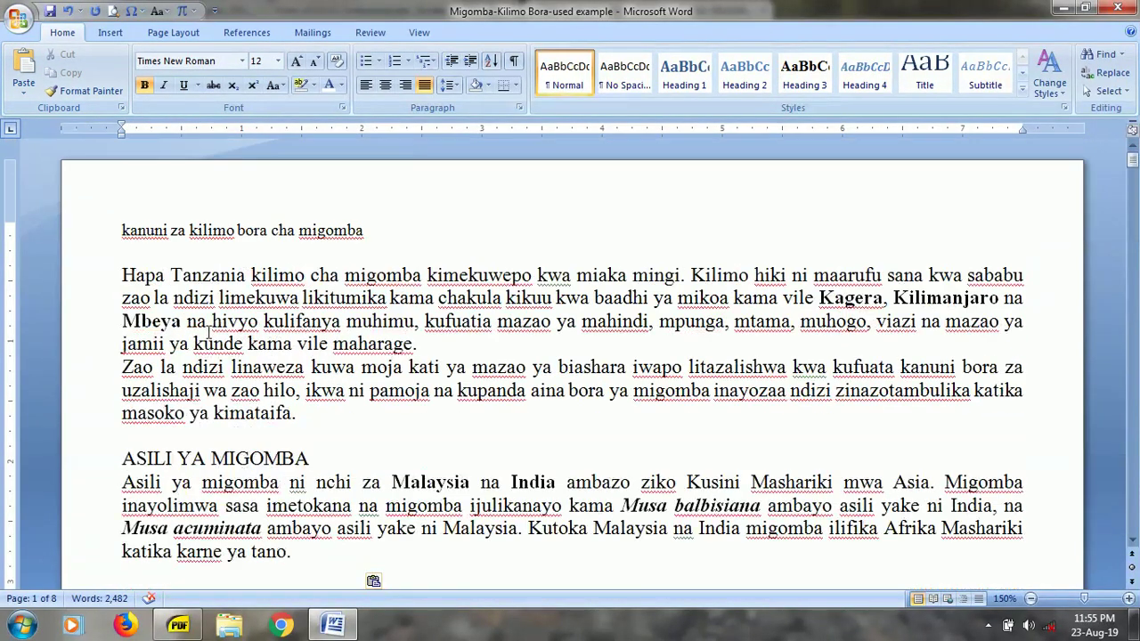
pyautogui.scroll(-3, 156, 230)
pyautogui.click(162, 376)
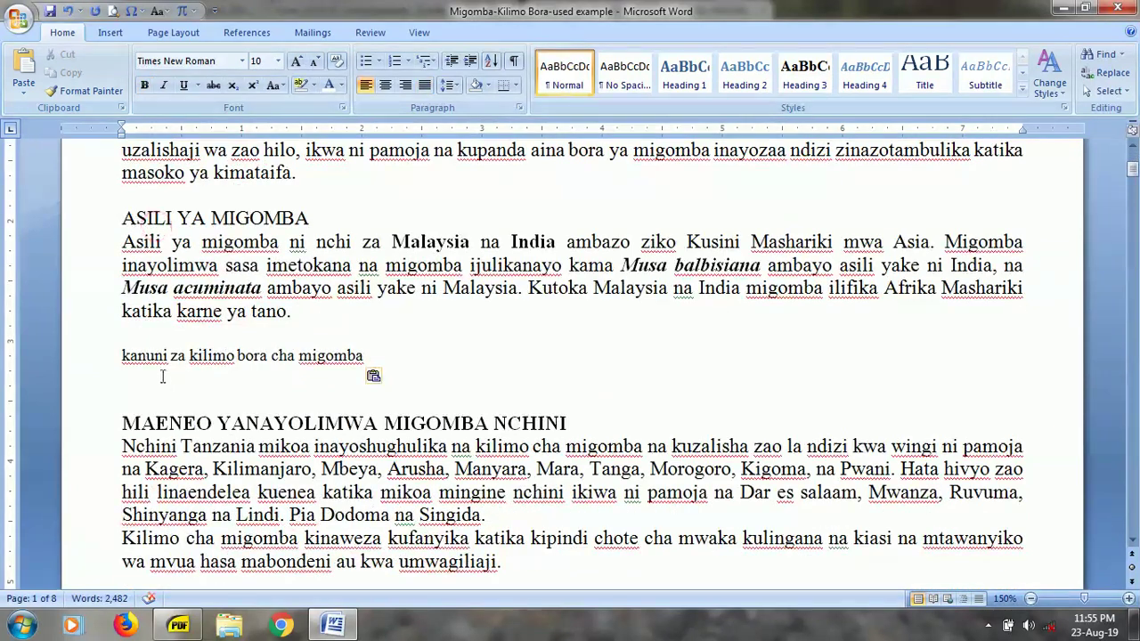
pyautogui.press('Delete')
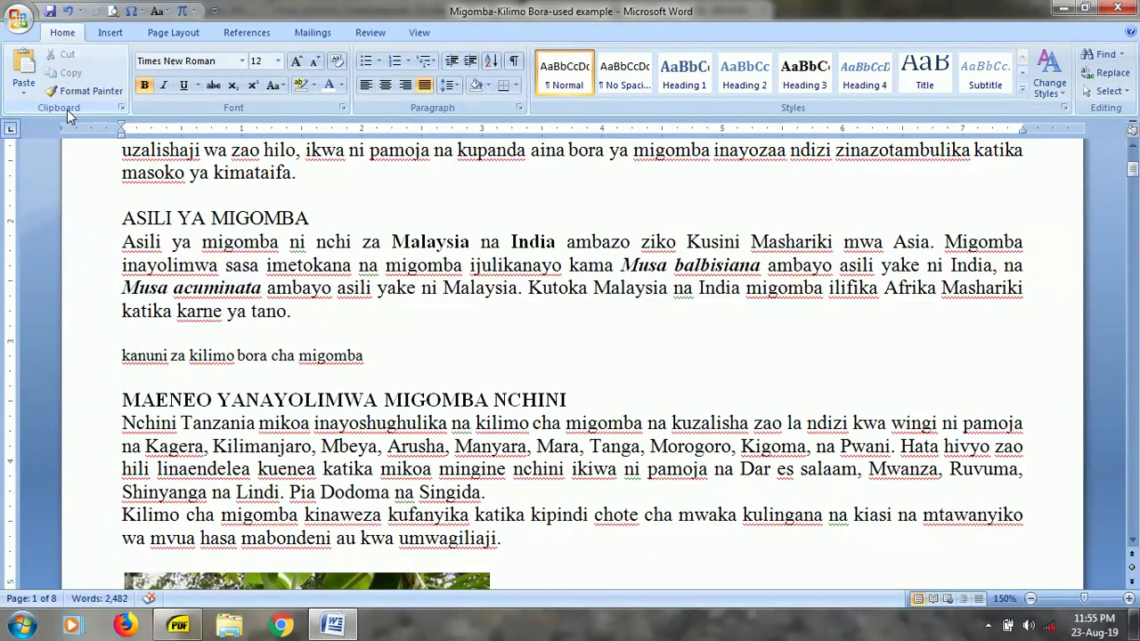
pyautogui.click(62, 95)
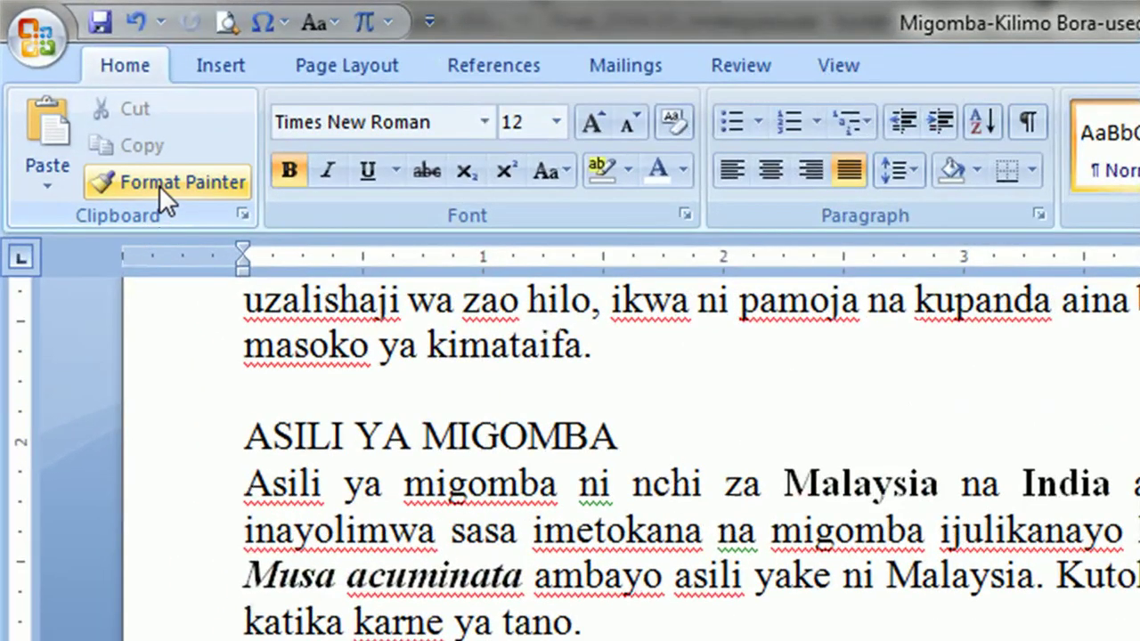
# - Make the words 'Mbeya na hivyo kulifanya' bold
pyautogui.scroll(3, 481, 538)
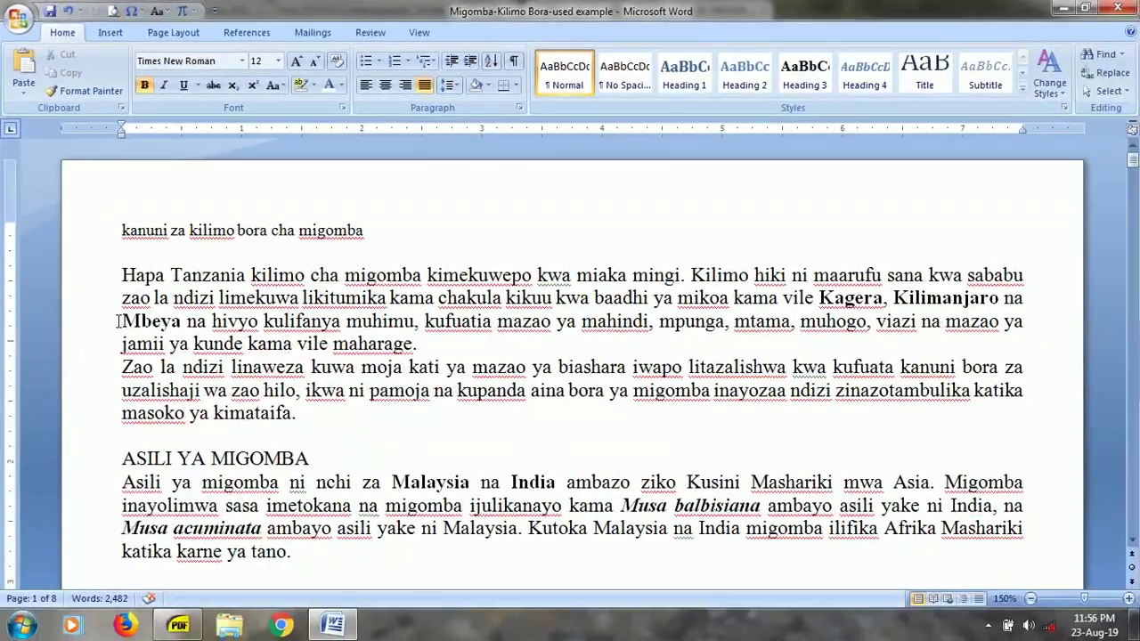
pyautogui.moveTo(122, 321); pyautogui.dragTo(340, 322)
pyautogui.click(145, 86)
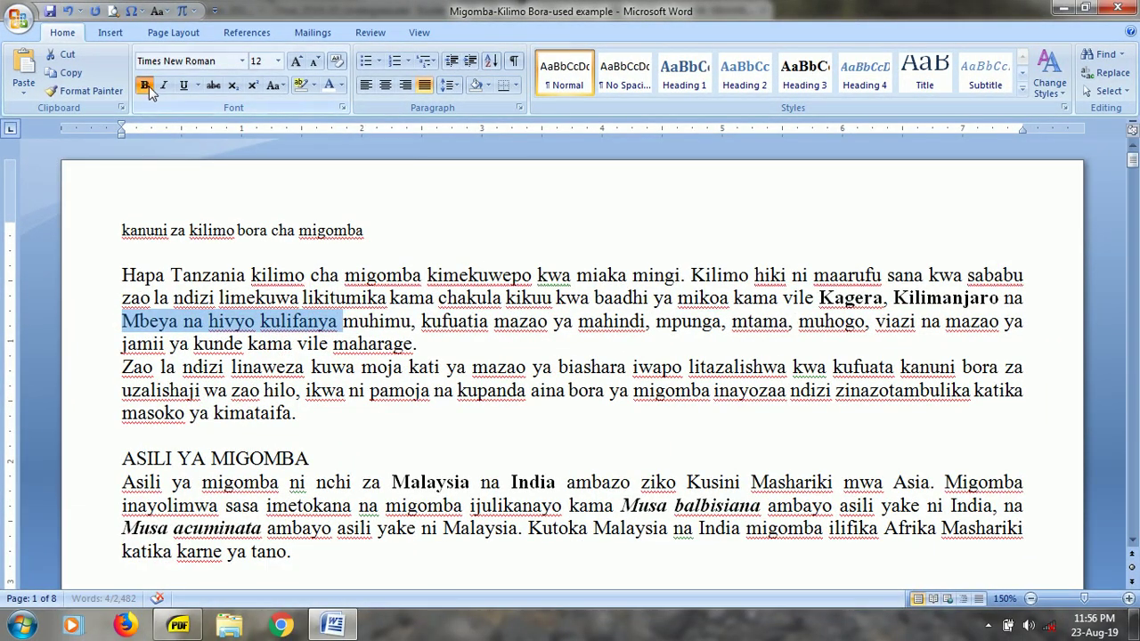
pyautogui.click(145, 86)
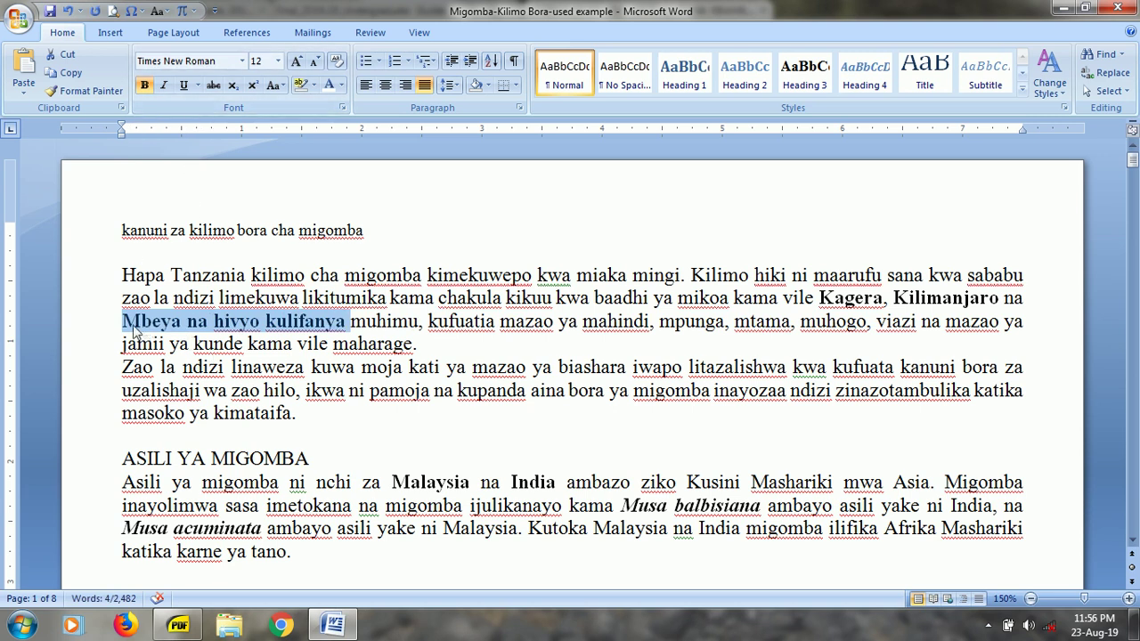
# - Copy that bold with Format Painter onto 'Zao la ndizi linaweza kuwa moja kati ya mazao'
pyautogui.click(96, 87)
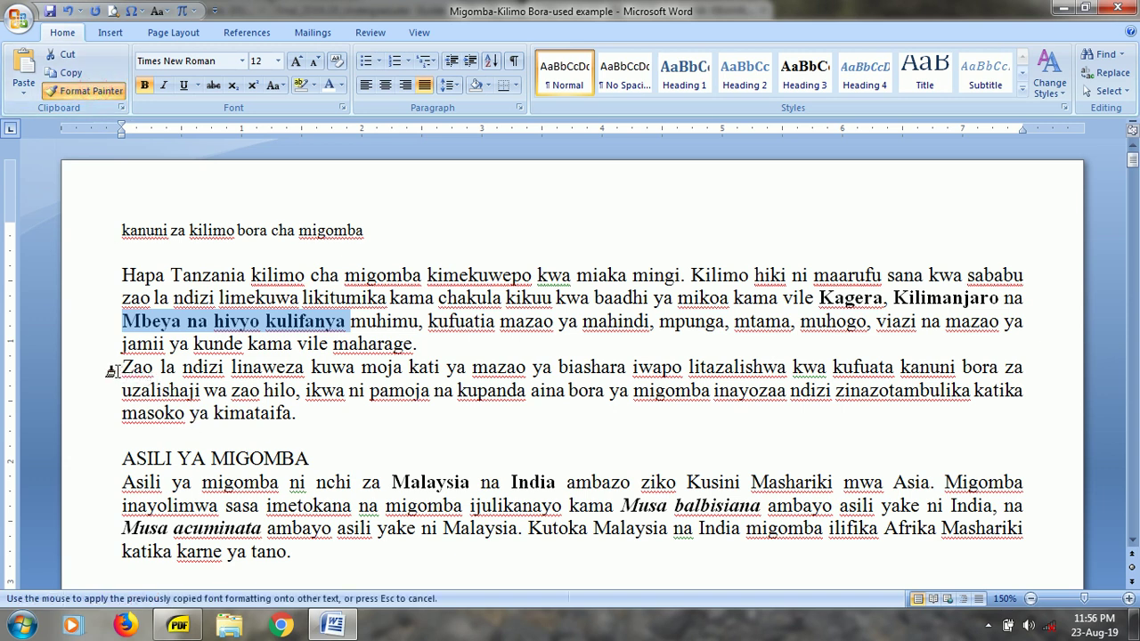
pyautogui.moveTo(120, 369); pyautogui.dragTo(535, 366)
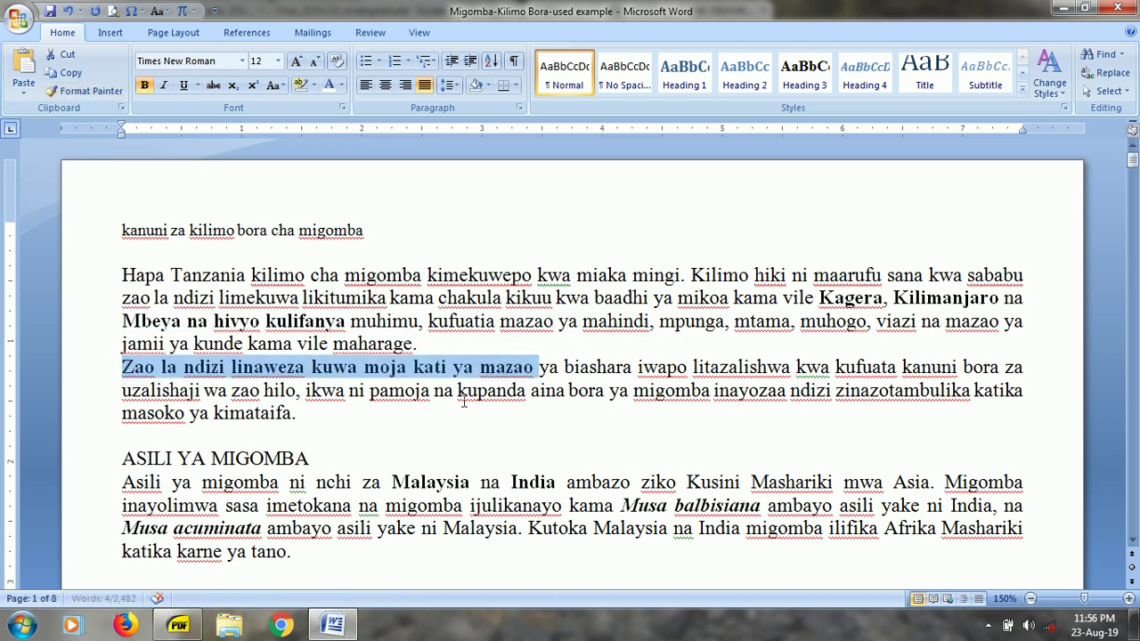
pyautogui.click(246, 412)
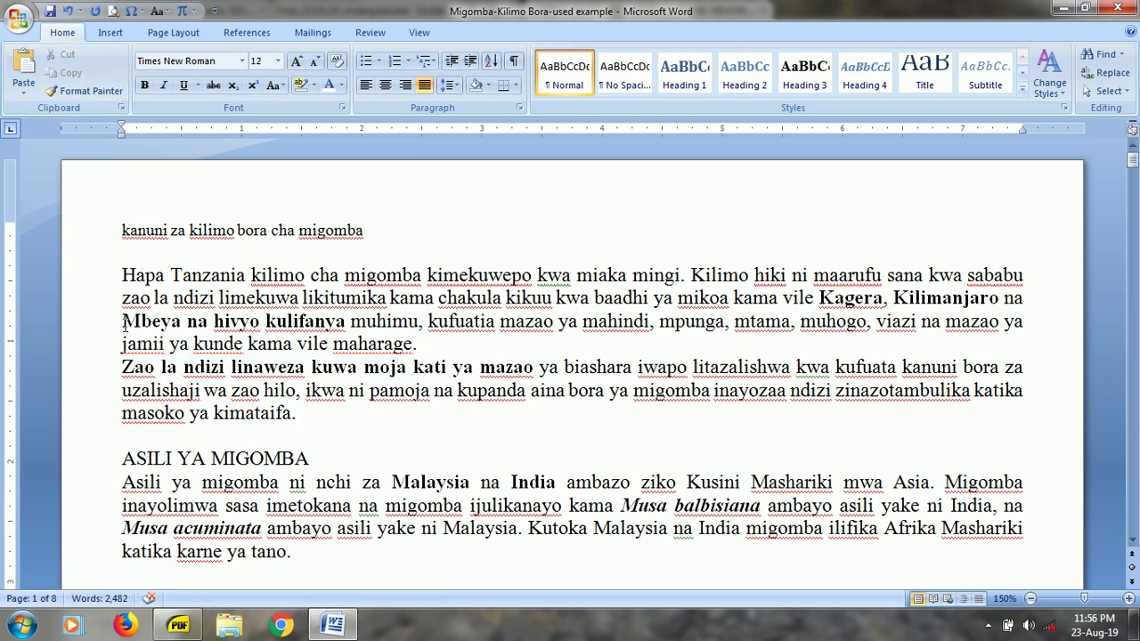
pyautogui.click(123, 323)
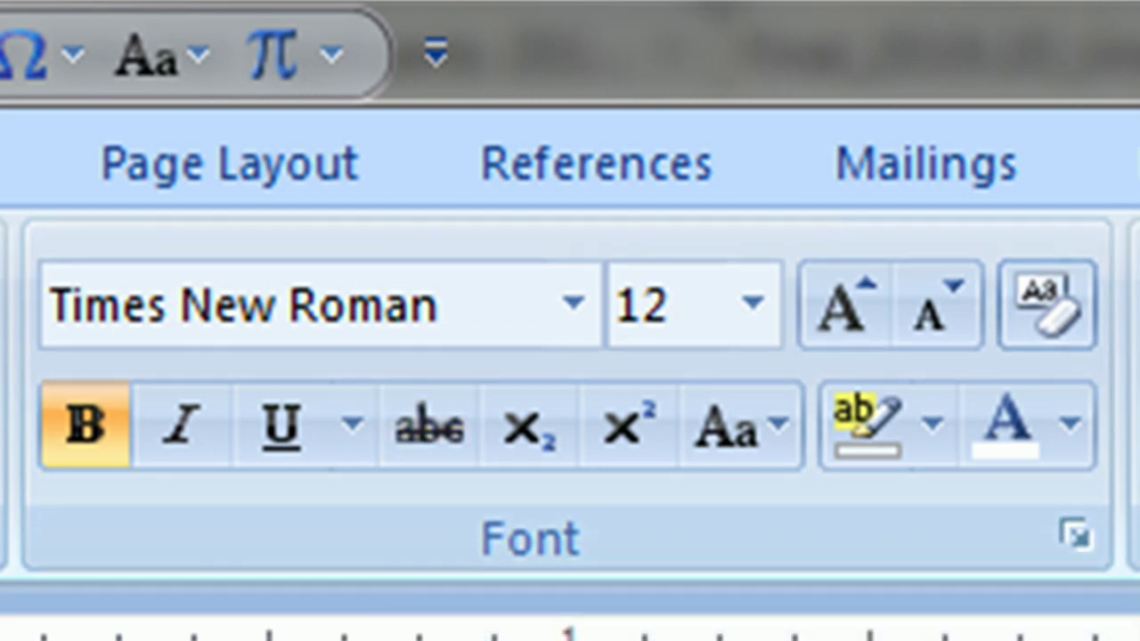
pyautogui.click(431, 445)
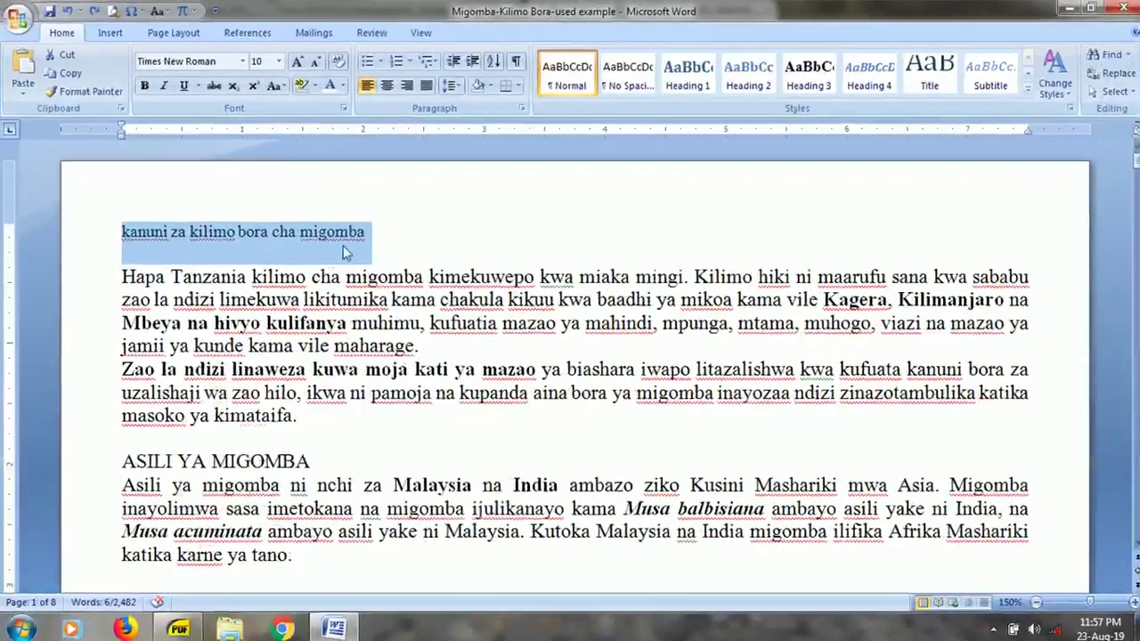
# - Enter X2 on the empty line above ASILI YA MIGOMBA, with the 2 as subscript
pyautogui.click(367, 237)
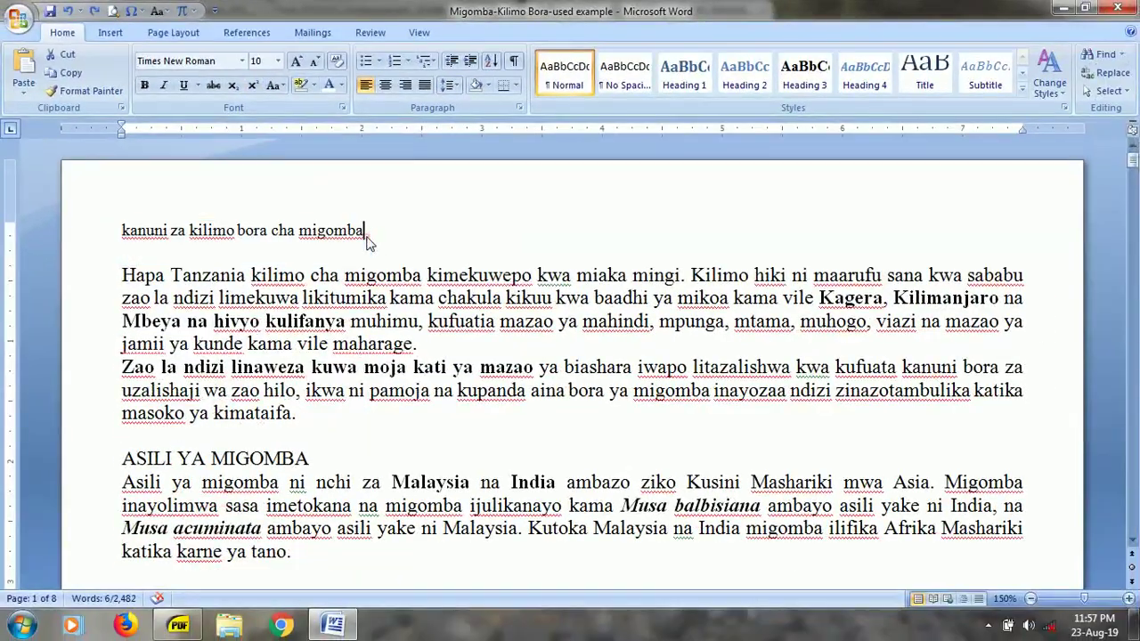
pyautogui.click(327, 437)
pyautogui.write('X')
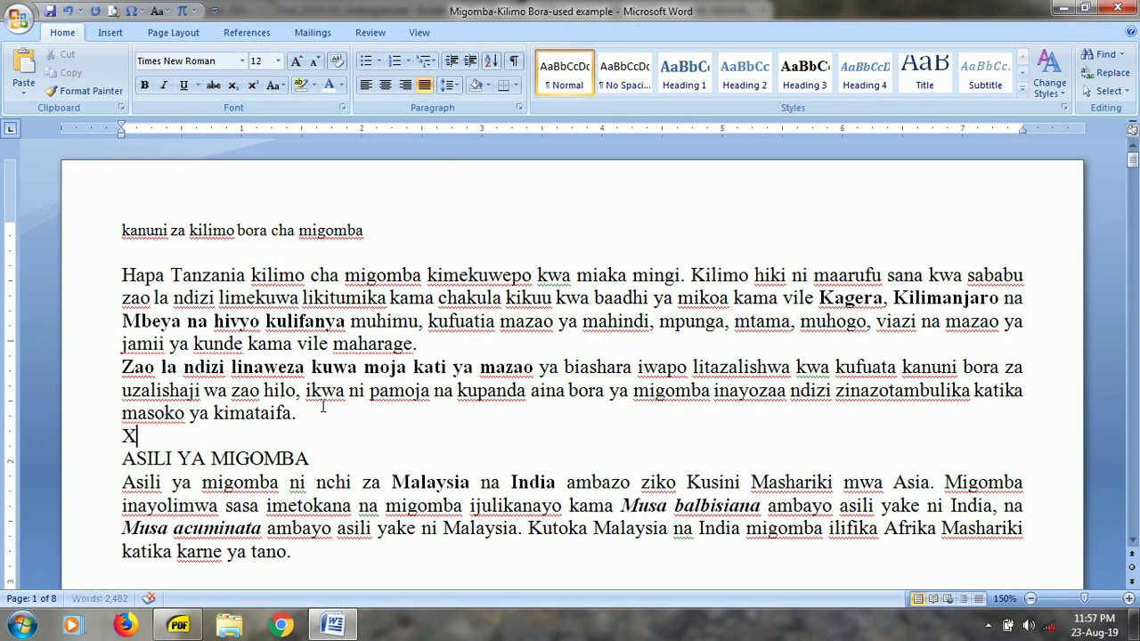
pyautogui.write('2')
pyautogui.hotkey('shift', 'Left')
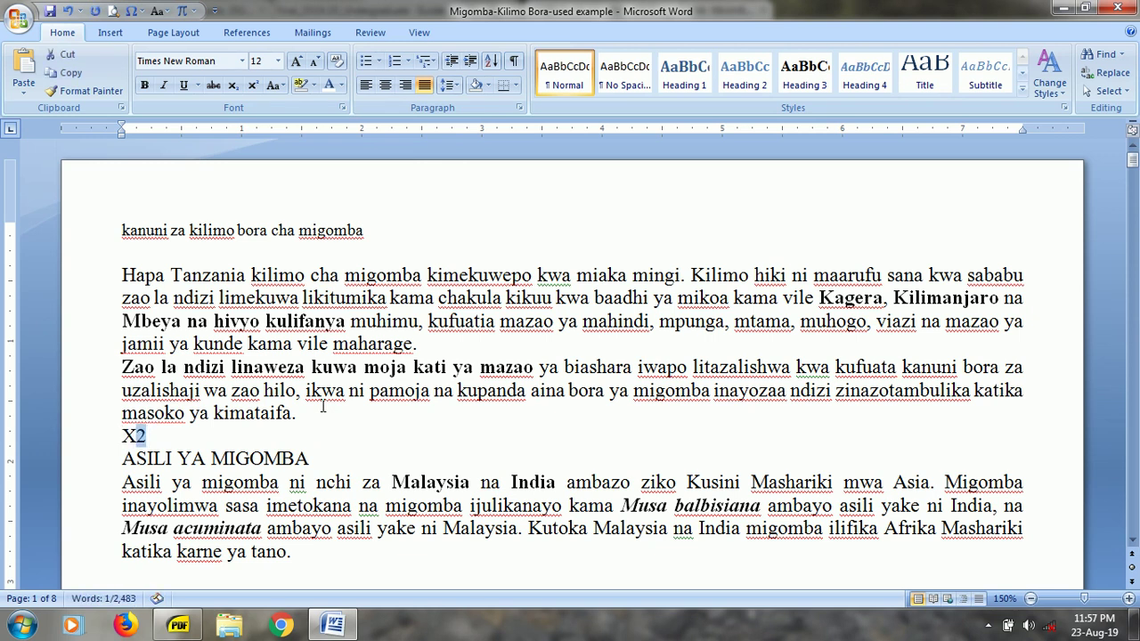
pyautogui.click(233, 85)
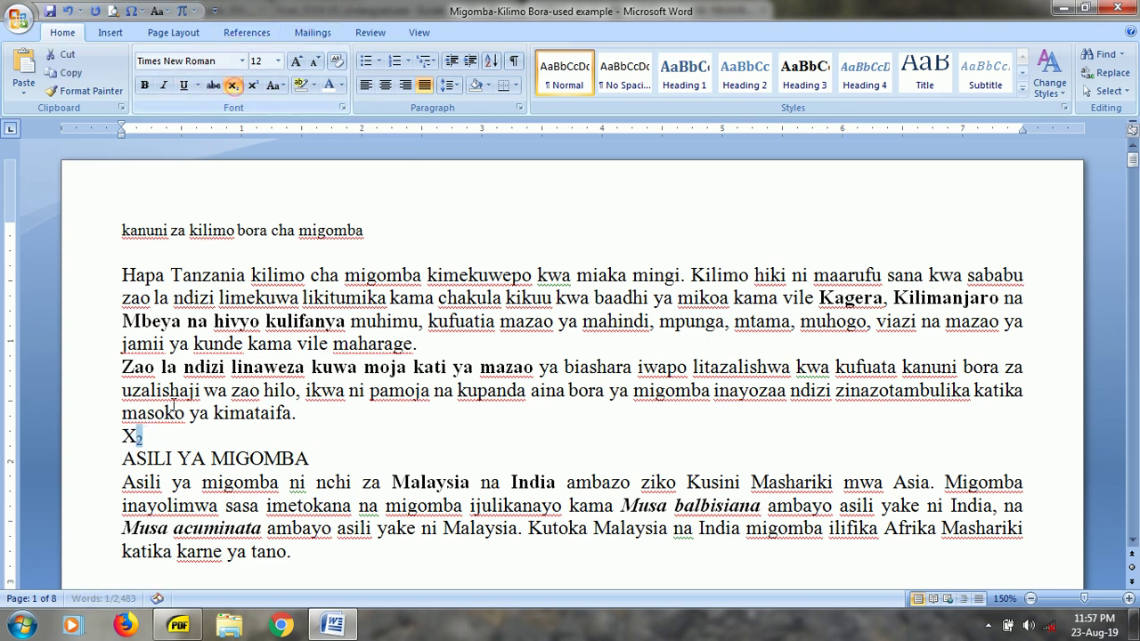
pyautogui.click(168, 434)
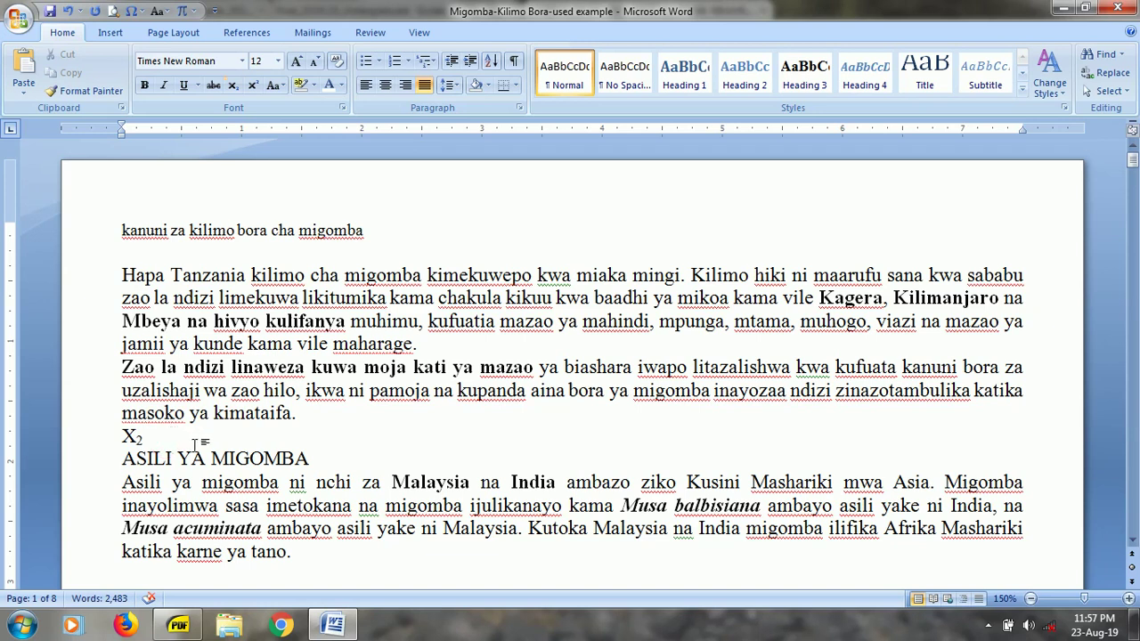
# - Add a tab and y² with a superscript 2, then re-apply subscript to X₂
pyautogui.press('Tab')
pyautogui.write('y')
pyautogui.hotkey('shift', 'Left')
pyautogui.click(253, 85)
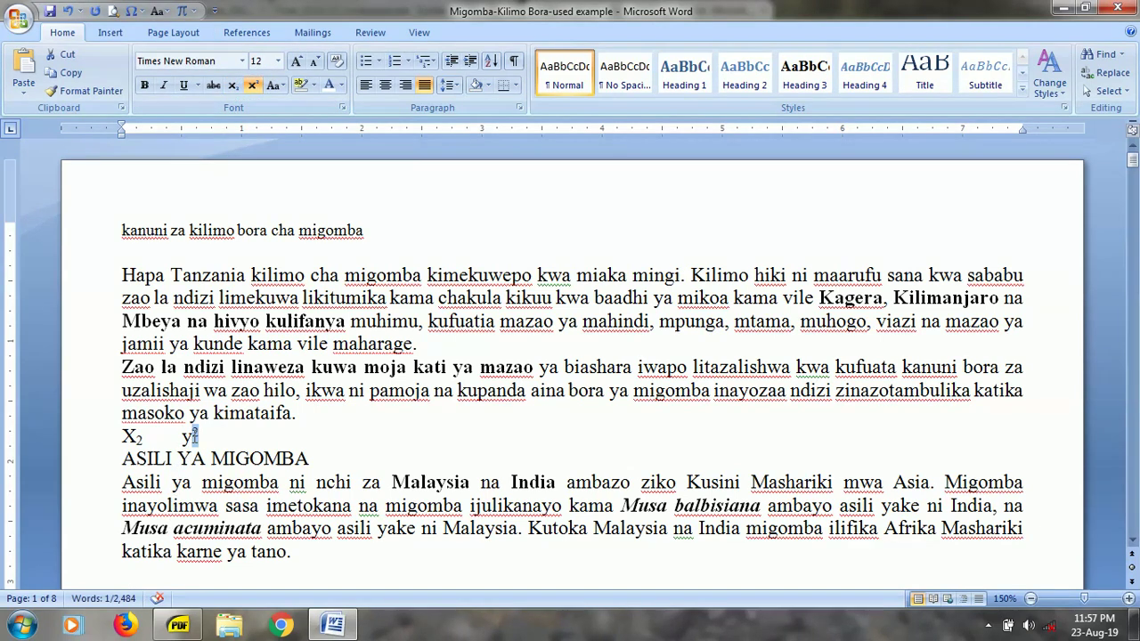
pyautogui.moveTo(135, 440); pyautogui.dragTo(143, 440)
pyautogui.click(232, 85)
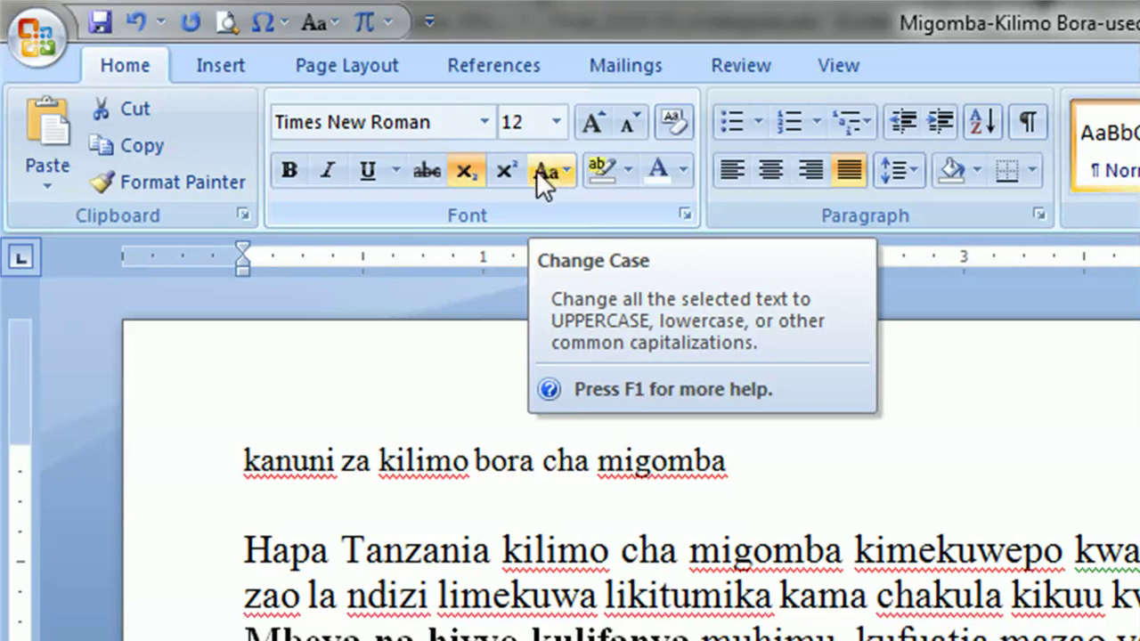
pyautogui.click(200, 461)
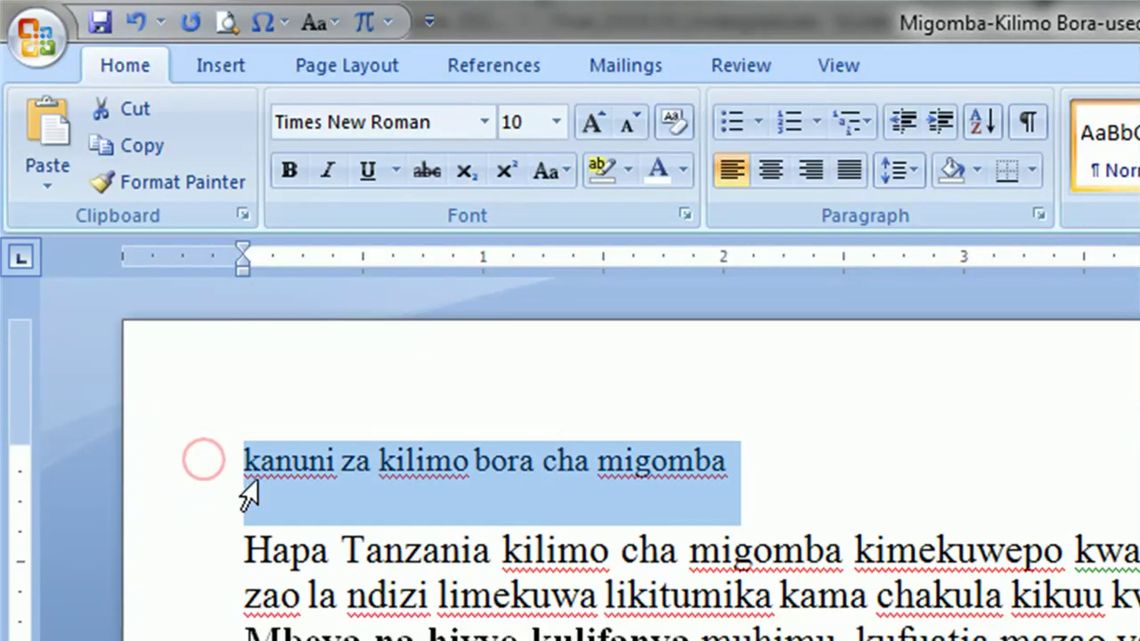
pyautogui.click(569, 170)
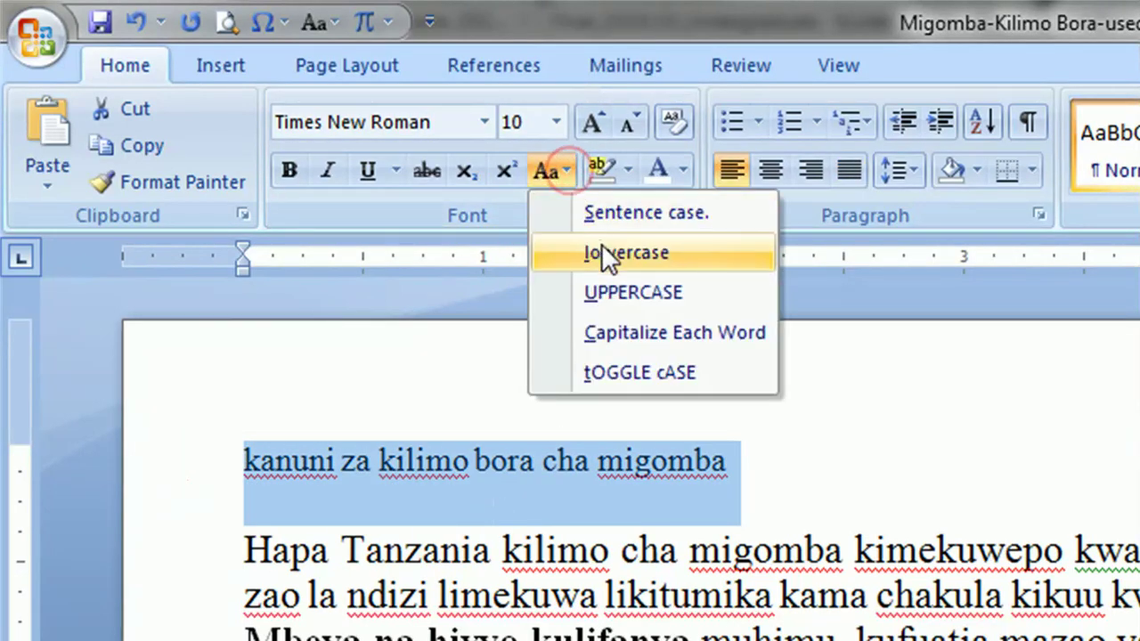
pyautogui.click(639, 295)
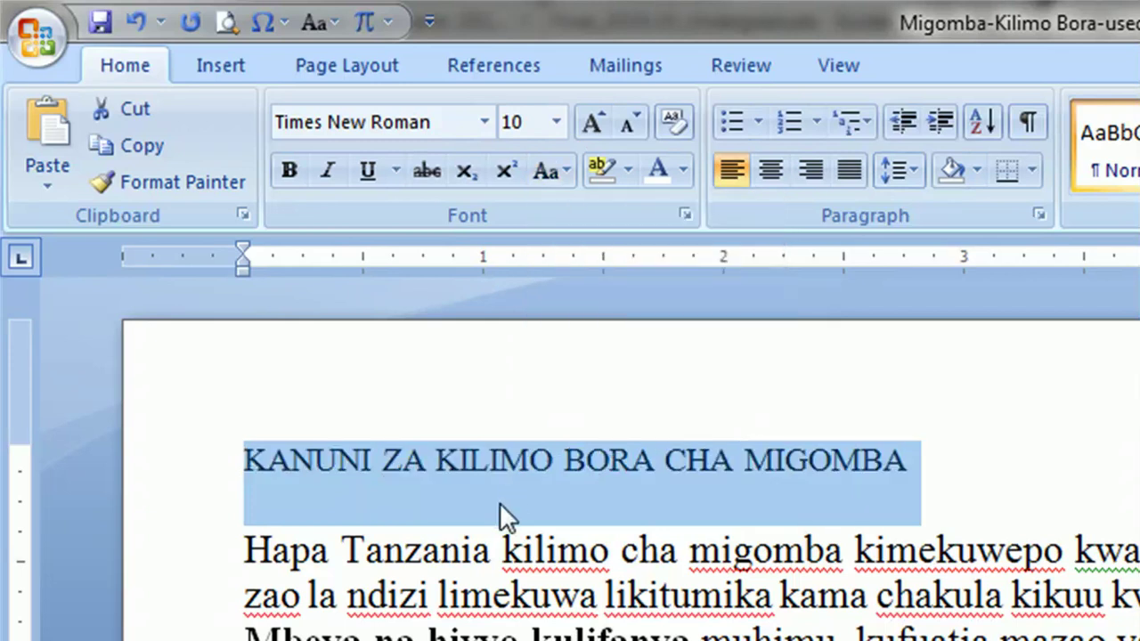
pyautogui.click(597, 116)
pyautogui.click(598, 115)
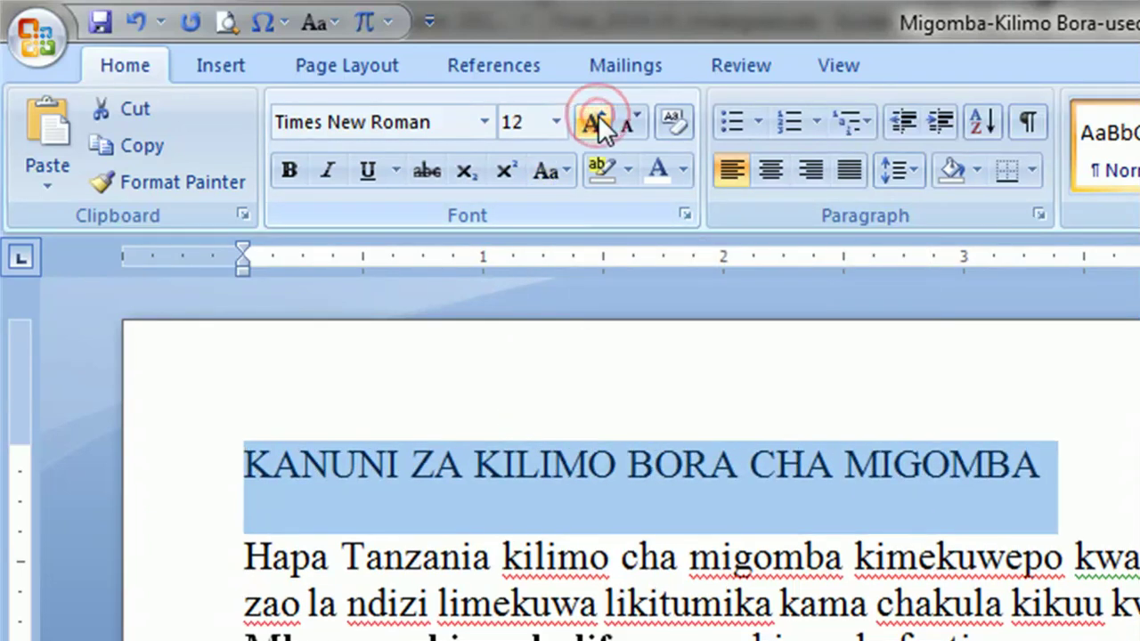
pyautogui.click(632, 122)
pyautogui.click(631, 122)
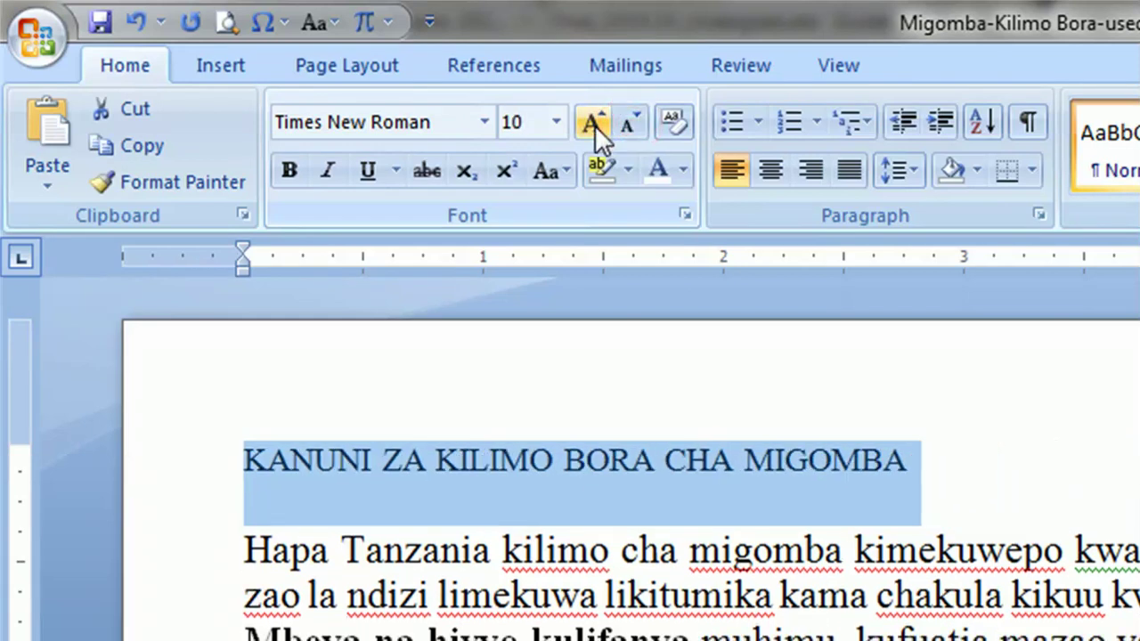
pyautogui.click(593, 125)
pyautogui.click(591, 124)
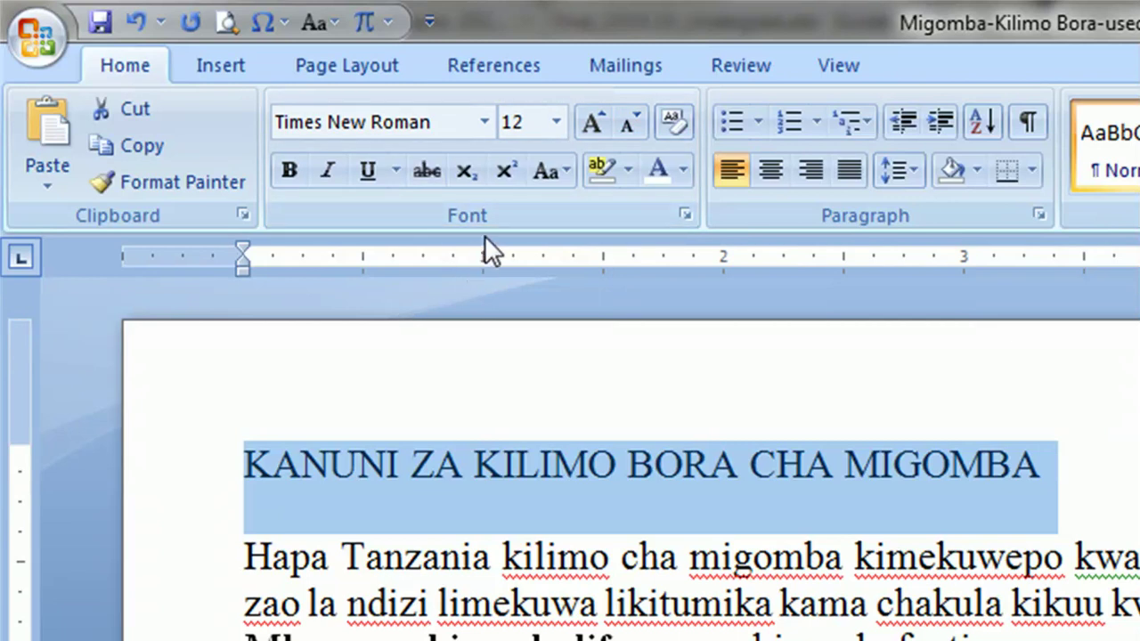
pyautogui.click(676, 125)
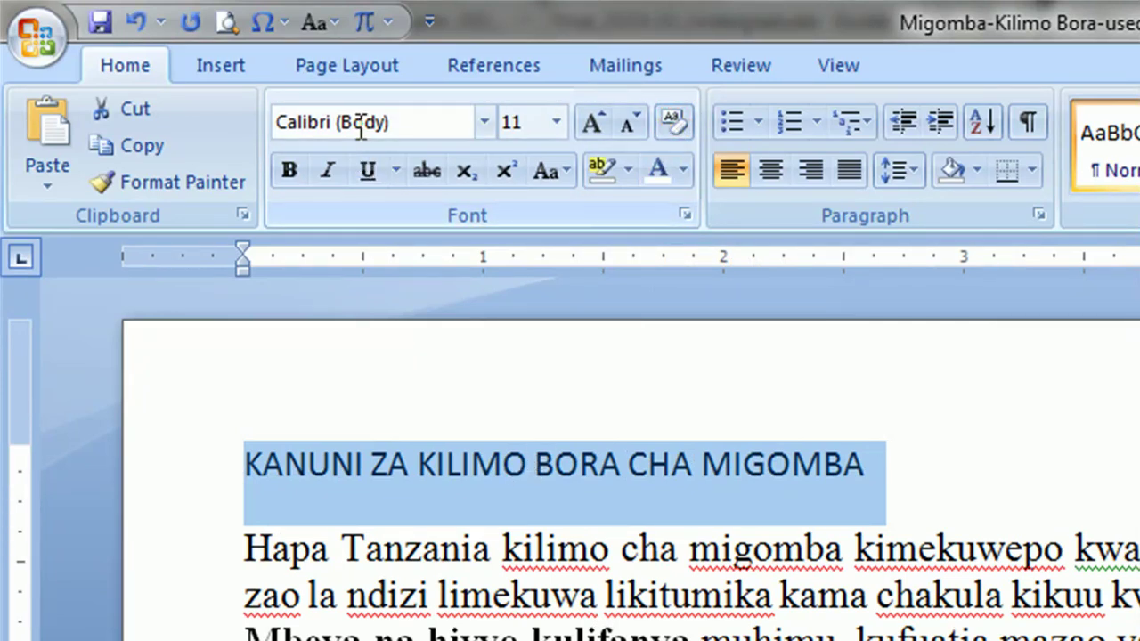
pyautogui.click(134, 22)
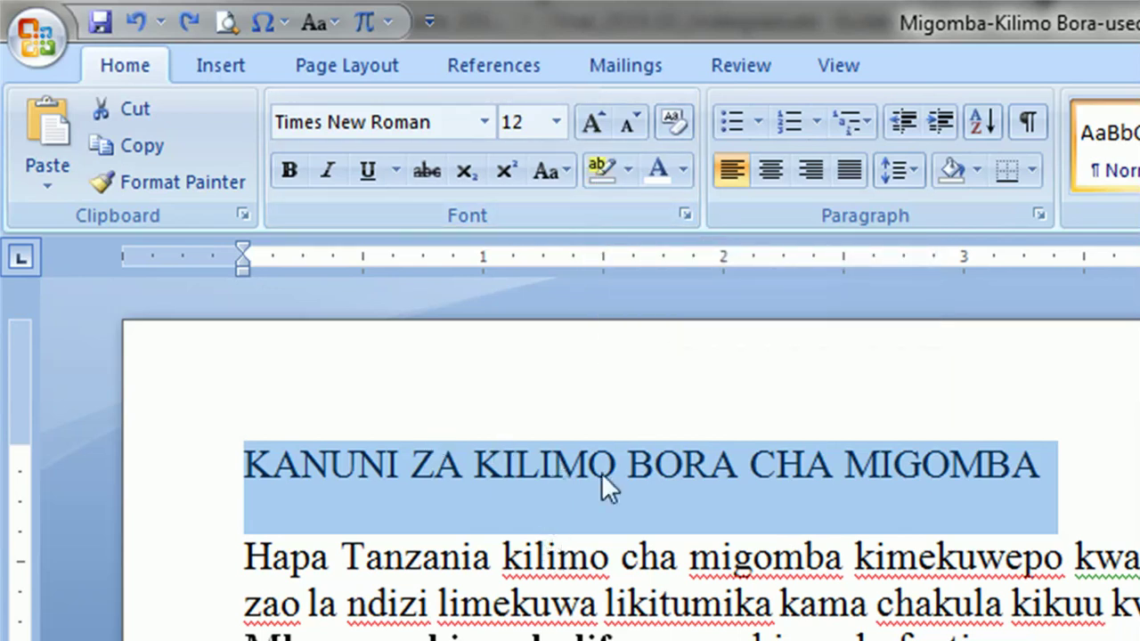
pyautogui.click(626, 166)
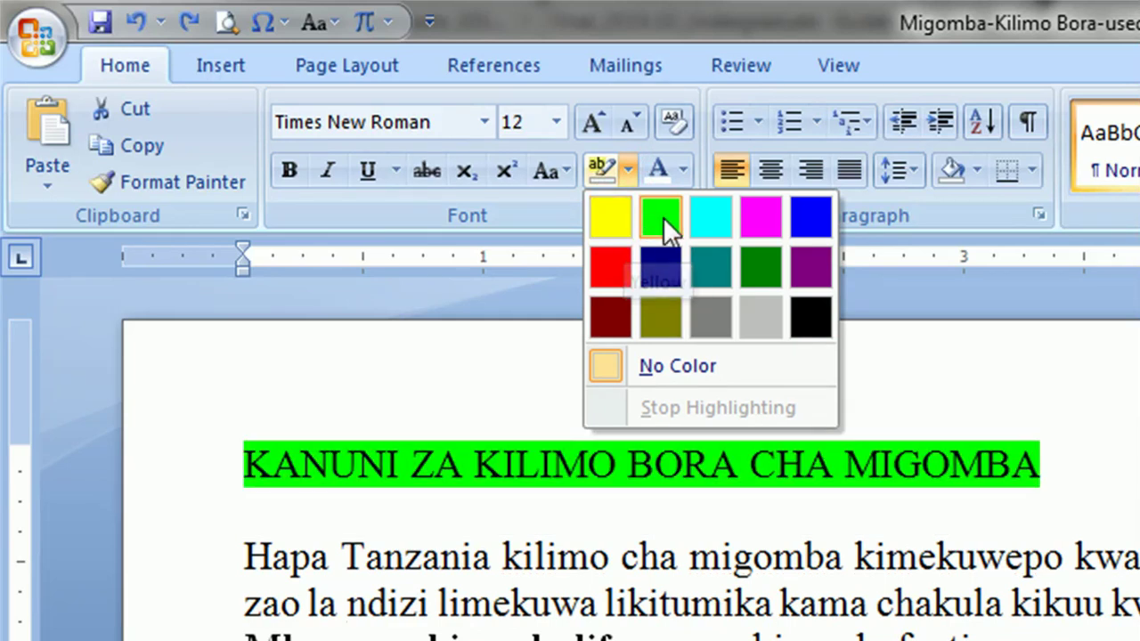
pyautogui.click(624, 522)
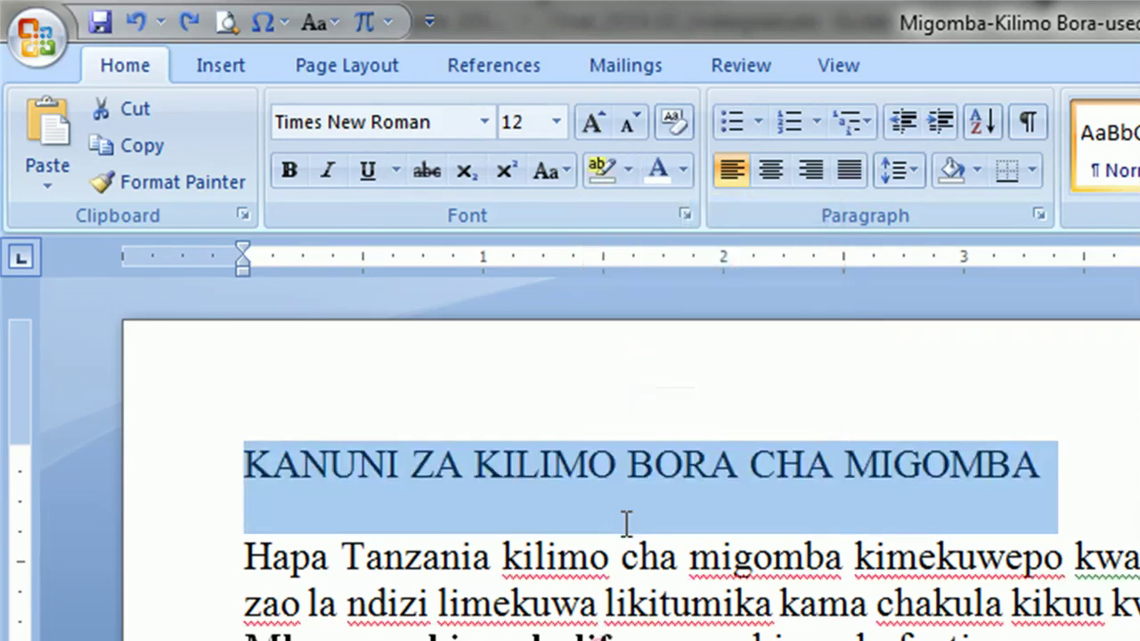
pyautogui.click(685, 177)
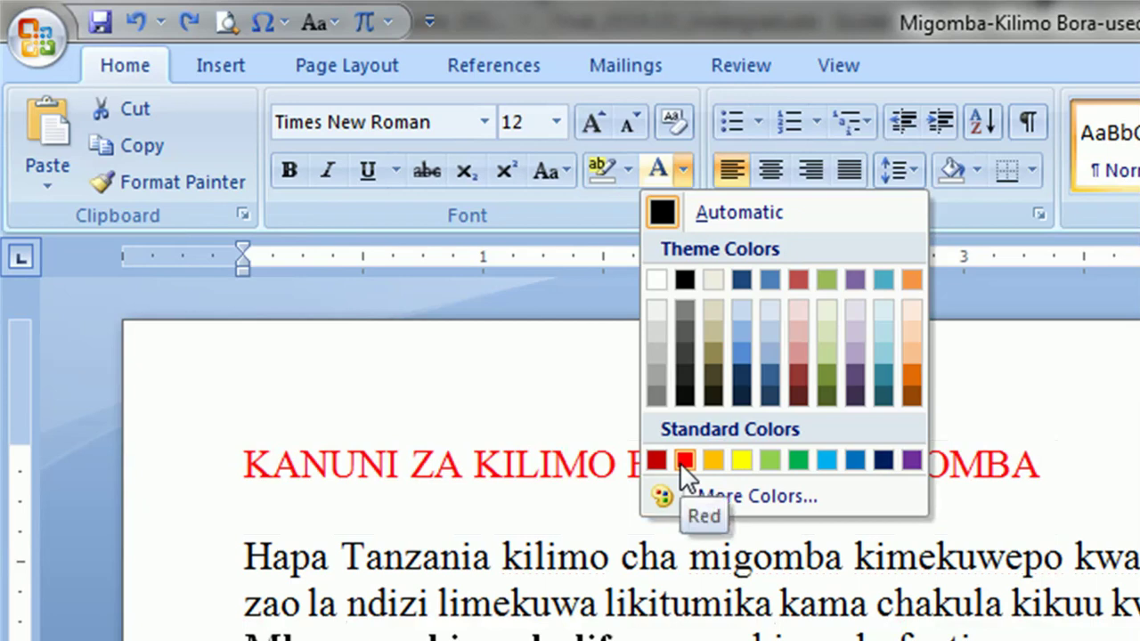
pyautogui.press('Escape')
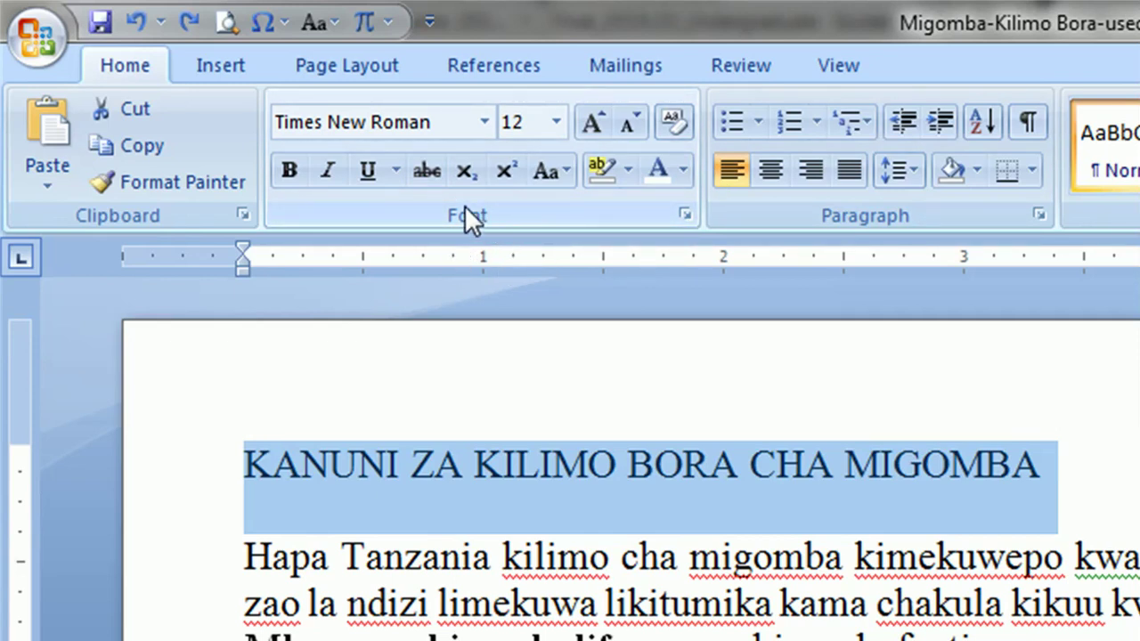
# - Make the title bold, 16 pt and underlined, briefly trying underline styles and strikethrough
pyautogui.click(277, 166)
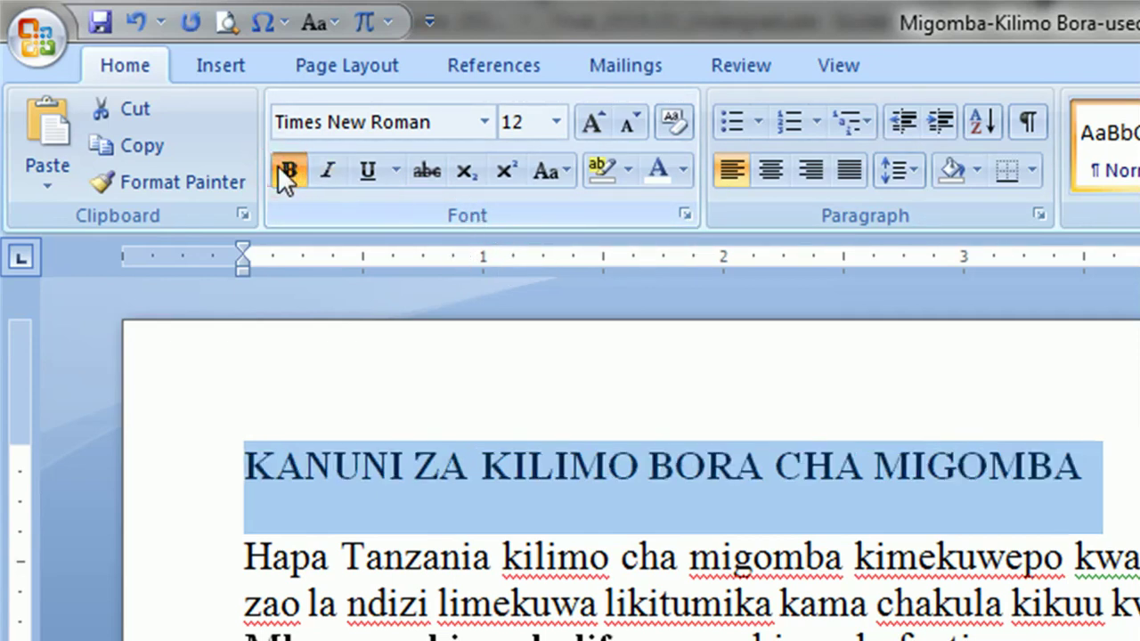
pyautogui.click(586, 120)
pyautogui.click(585, 121)
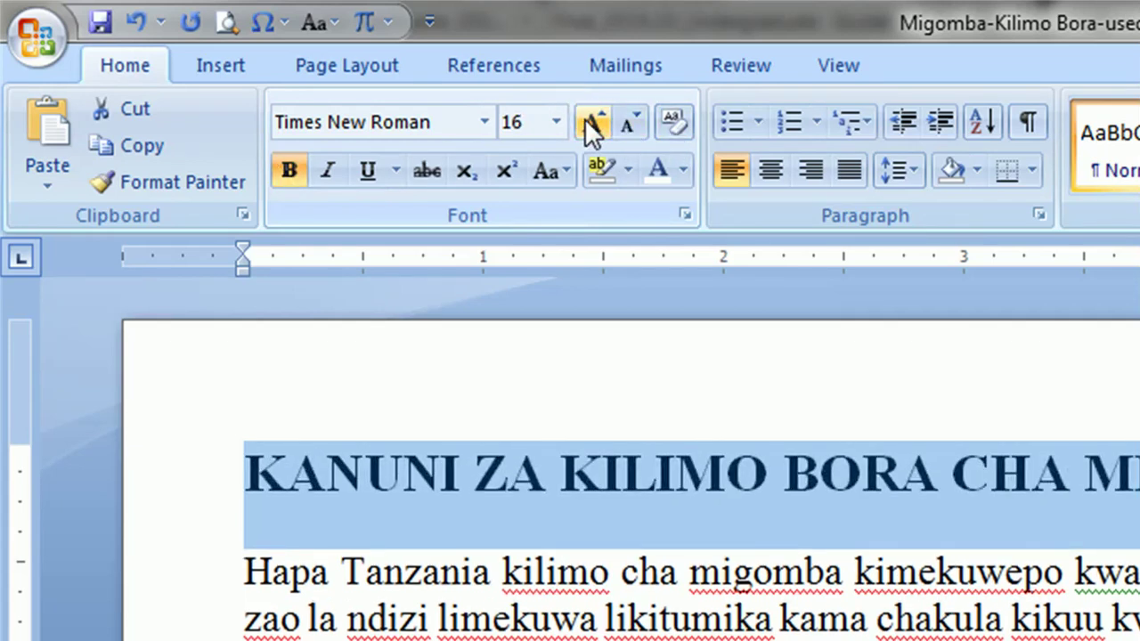
pyautogui.click(373, 167)
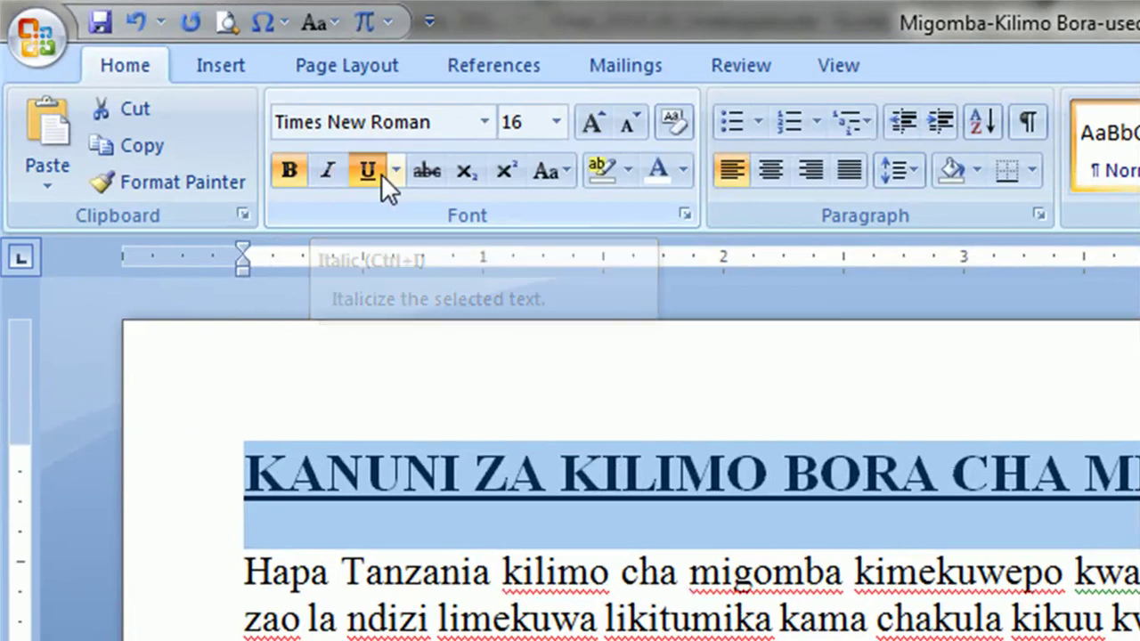
pyautogui.click(397, 171)
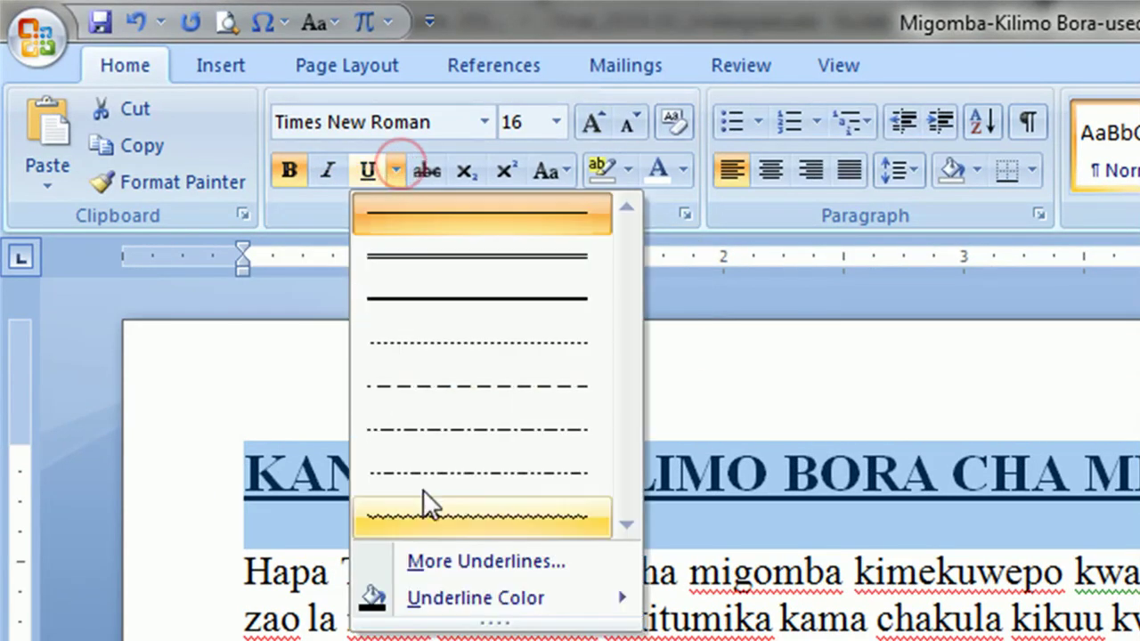
pyautogui.click(774, 565)
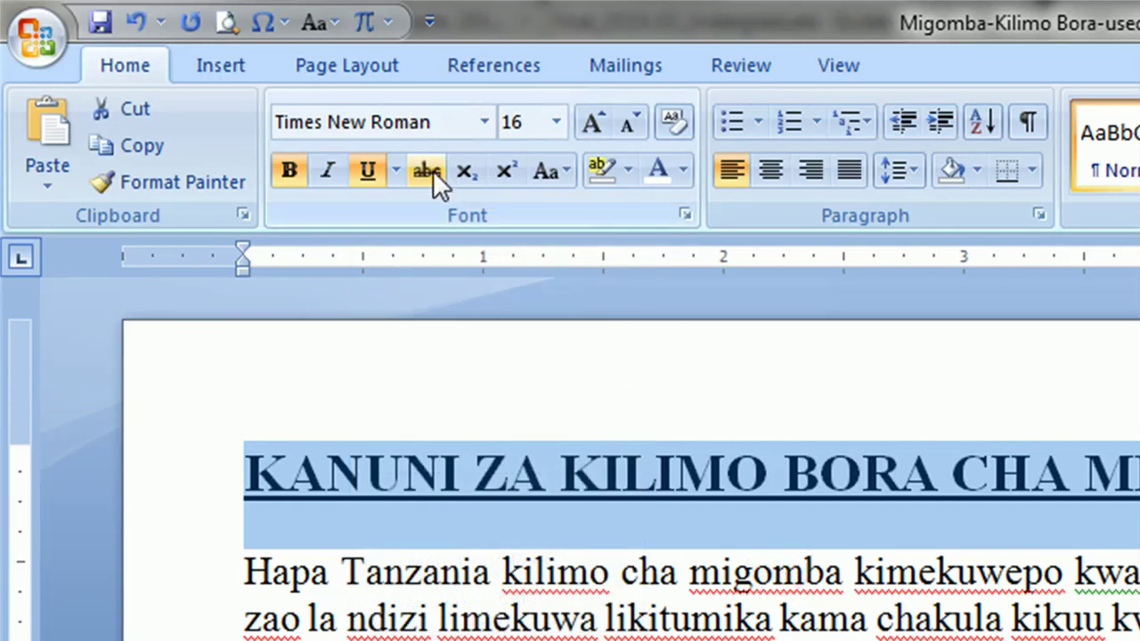
pyautogui.click(433, 170)
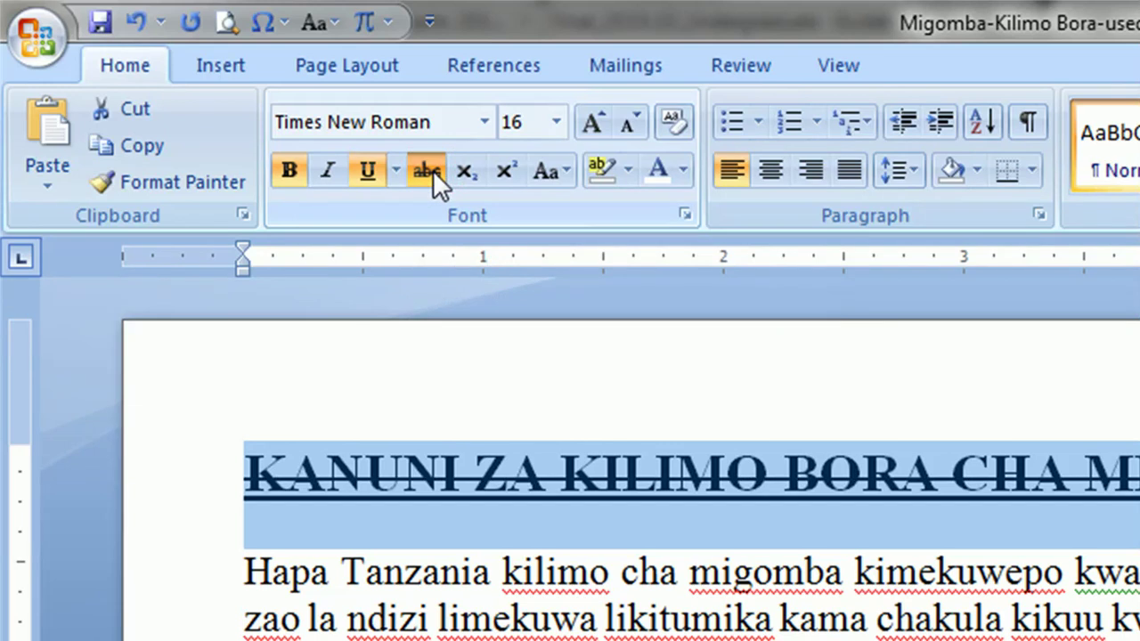
pyautogui.click(433, 170)
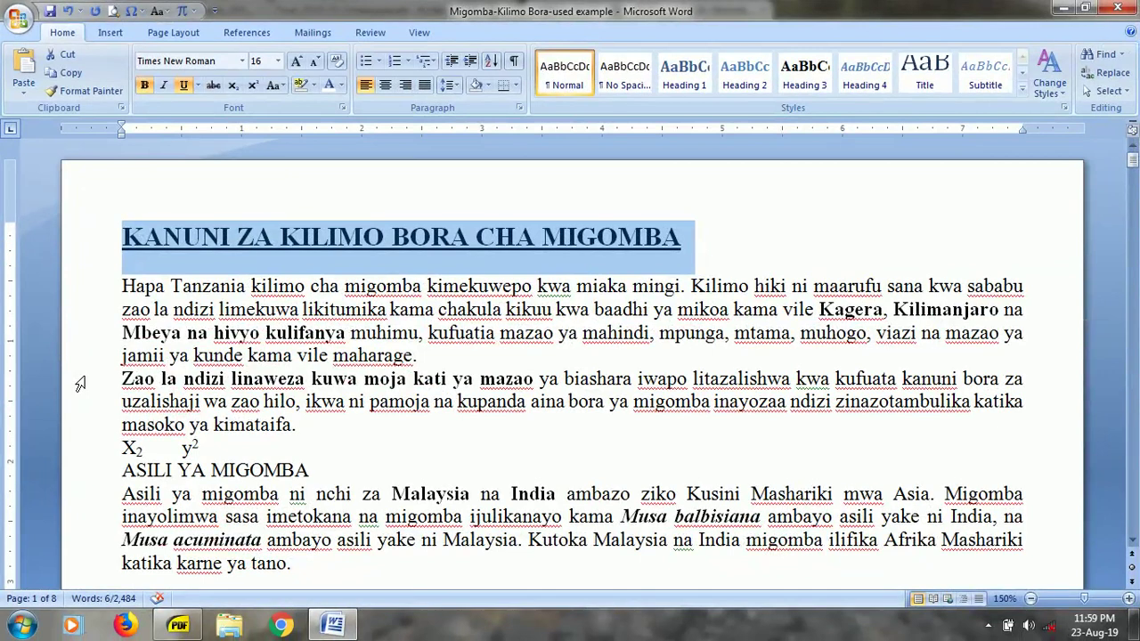
# - Turn the 'Zao la ndizi' paragraph into a bulleted item
pyautogui.doubleClick(80, 383)
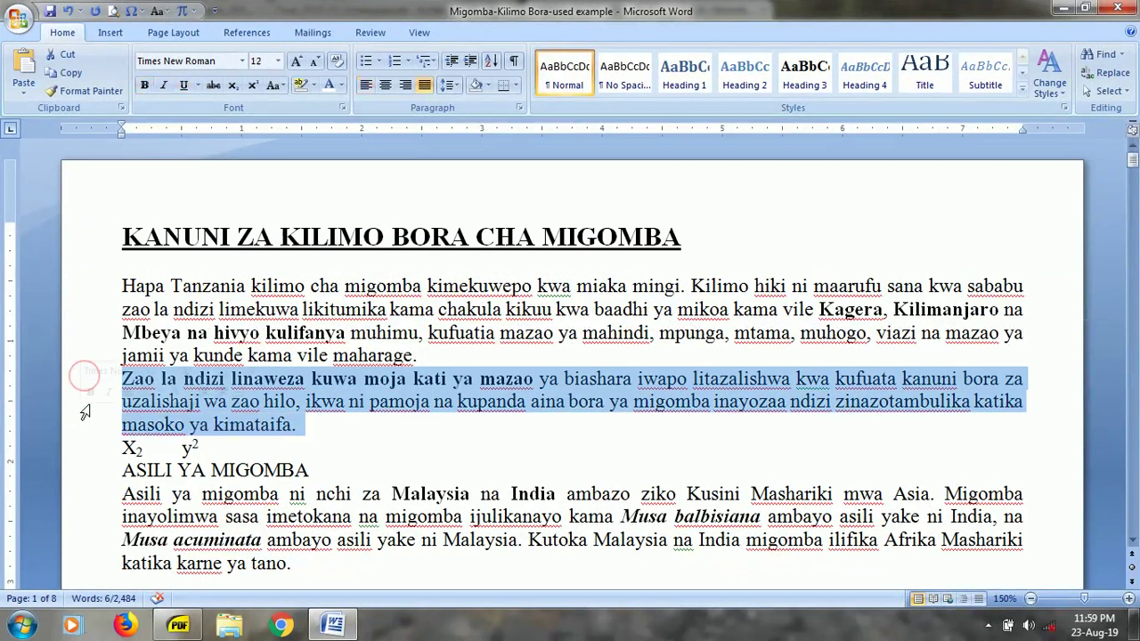
pyautogui.click(366, 60)
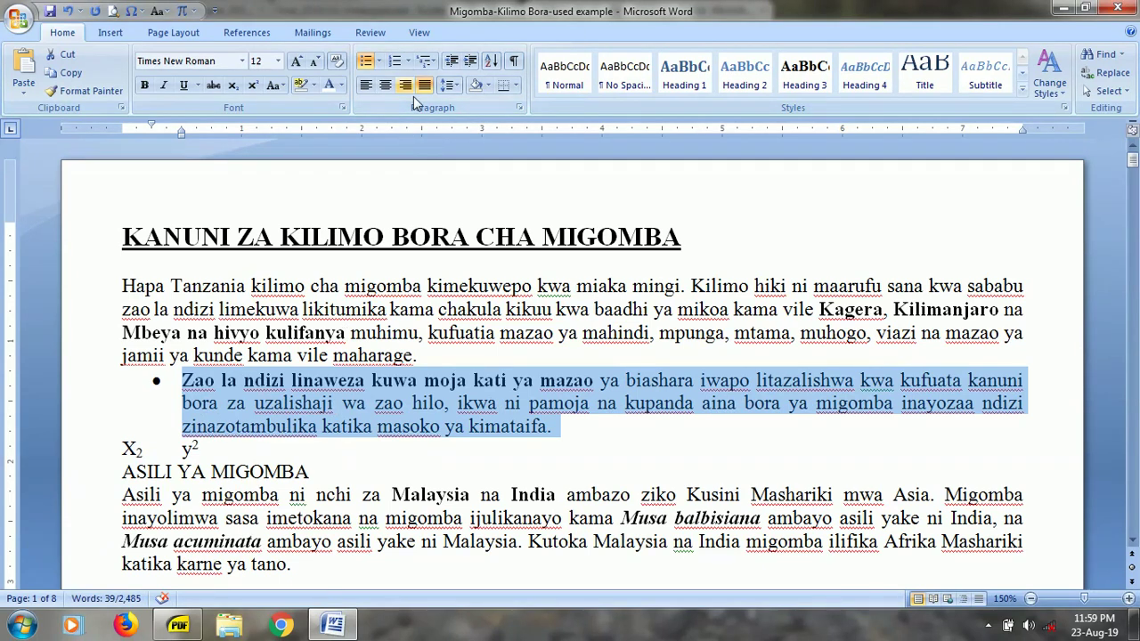
pyautogui.click(408, 60)
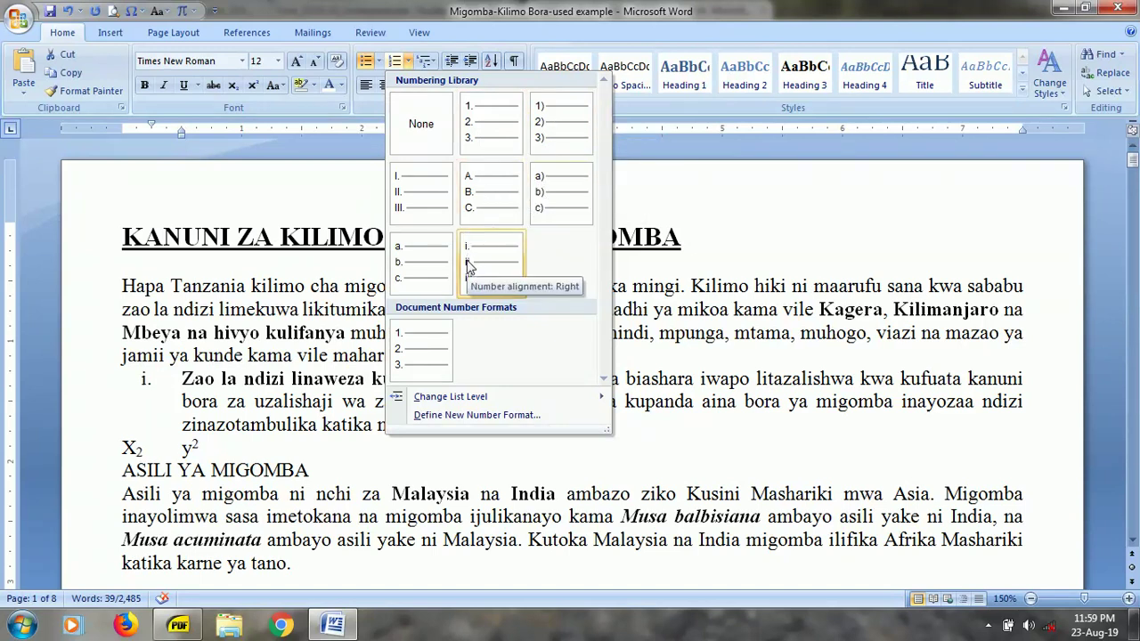
pyautogui.click(253, 319)
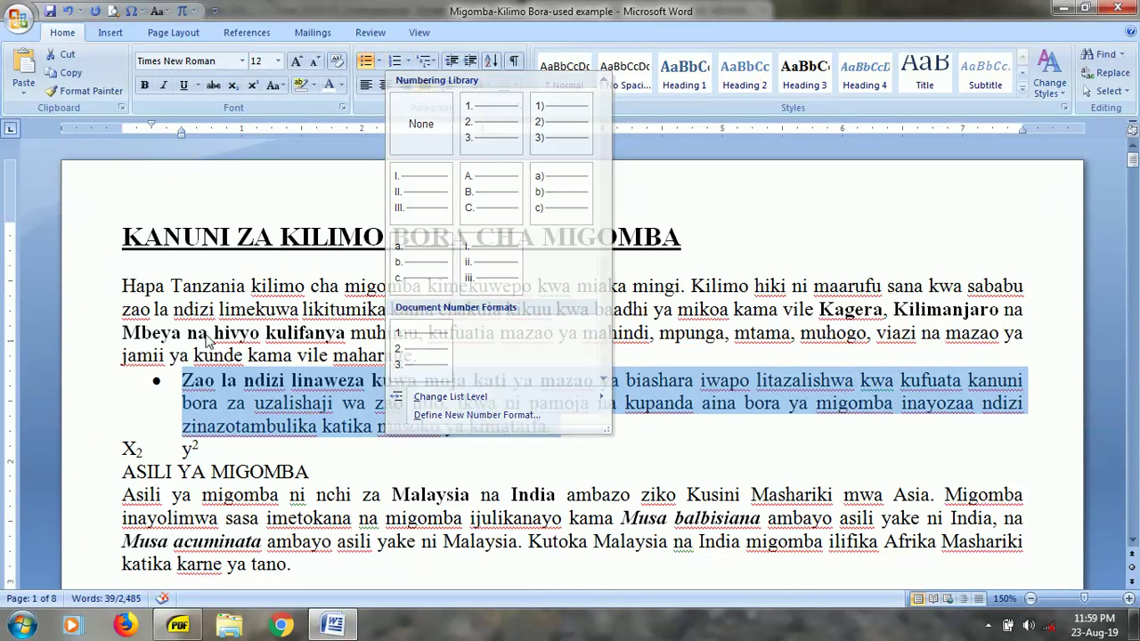
# - Number the 'Hapa Tanzania' and 'Zao la ndizi' paragraphs 1. and 2
pyautogui.moveTo(93, 284); pyautogui.dragTo(88, 427)
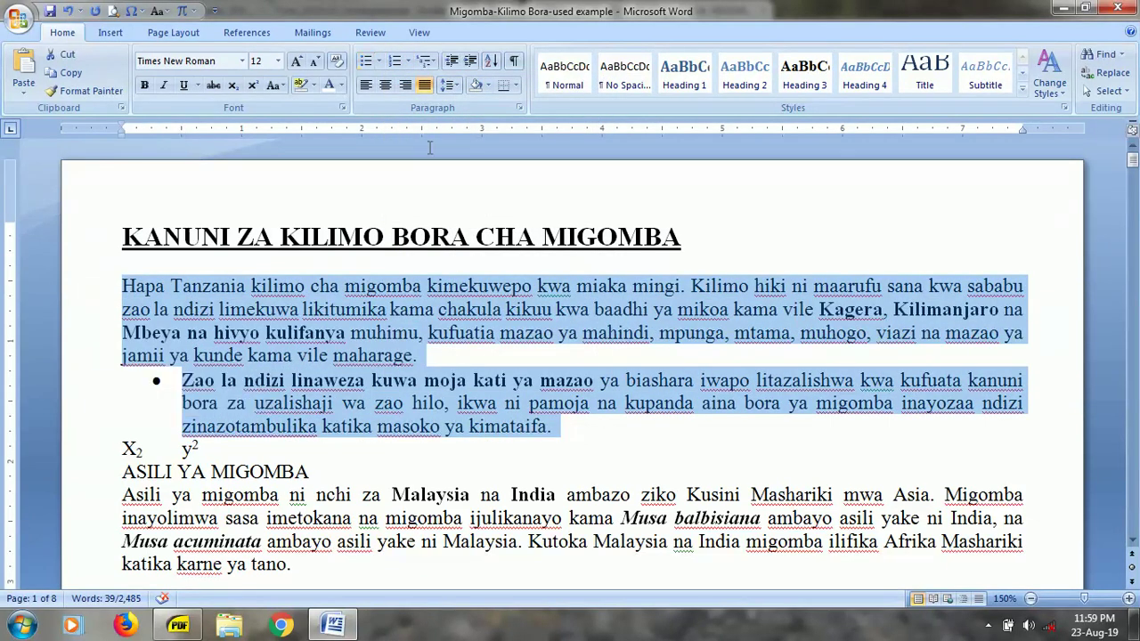
pyautogui.click(406, 61)
pyautogui.click(475, 132)
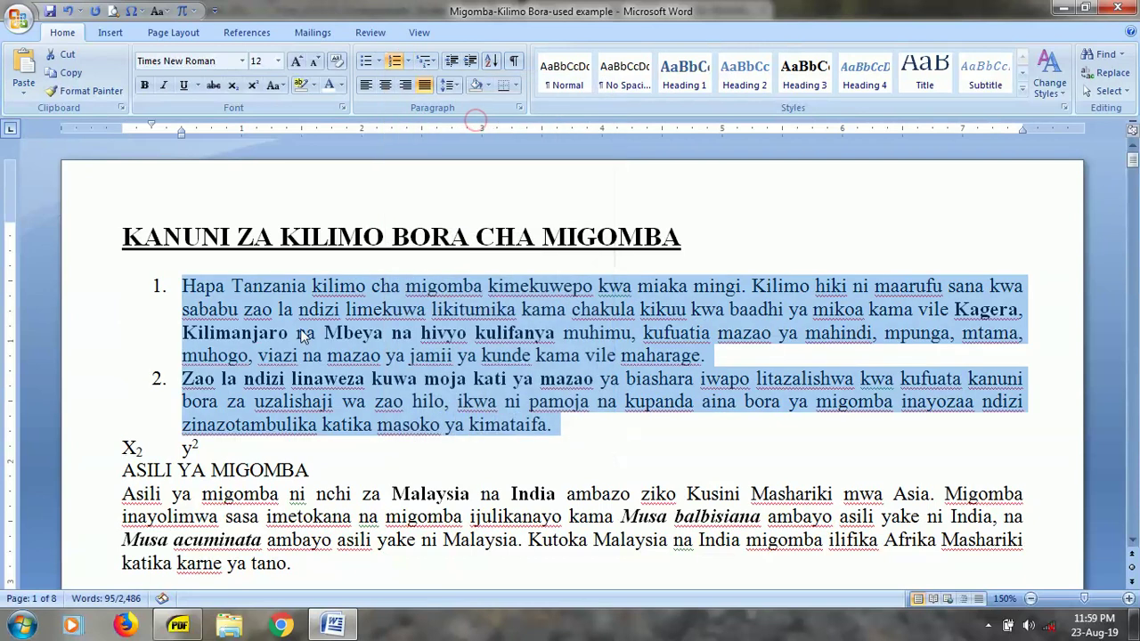
pyautogui.click(178, 269)
pyautogui.click(296, 332)
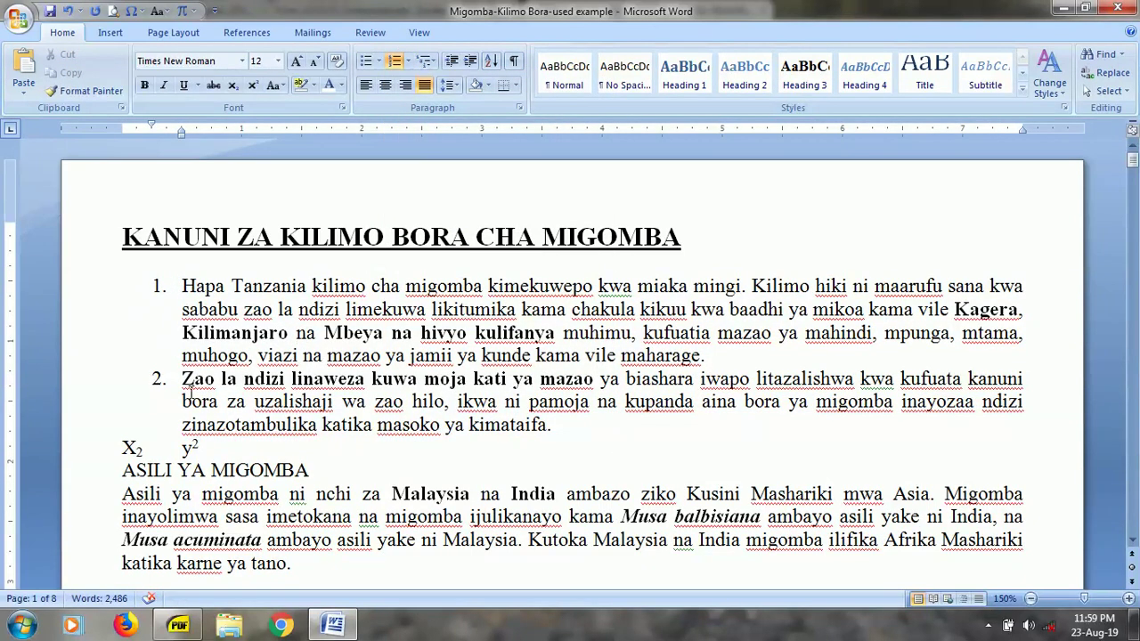
# - Set numbered item 1 to 1.15 line spacing after trying 2.0, 1.0 and 2.0
pyautogui.click(455, 88)
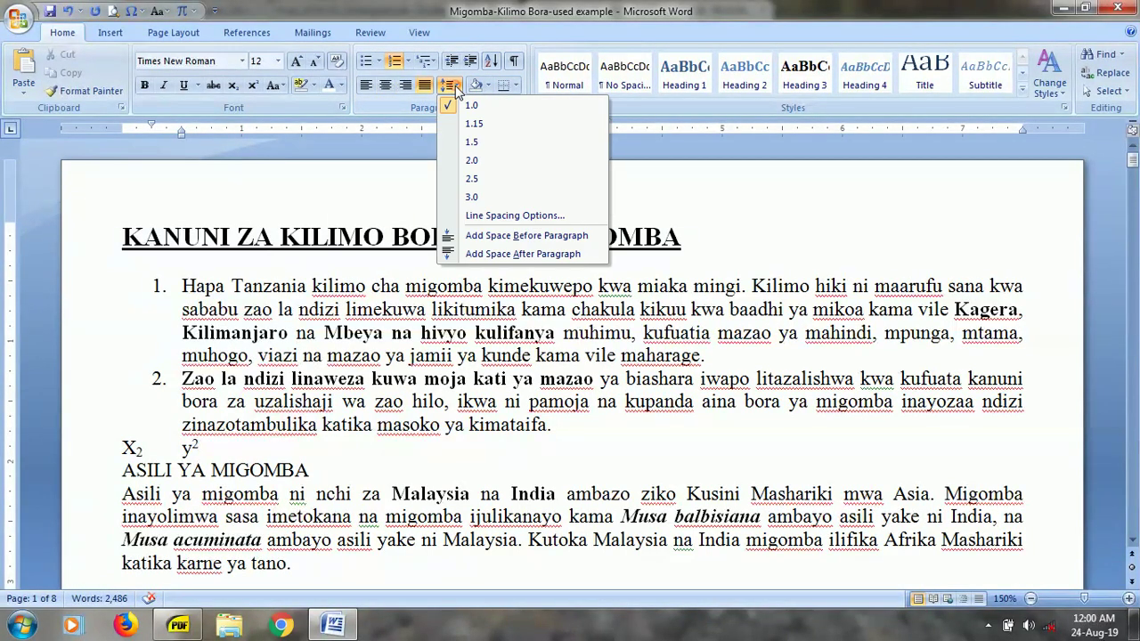
pyautogui.click(472, 159)
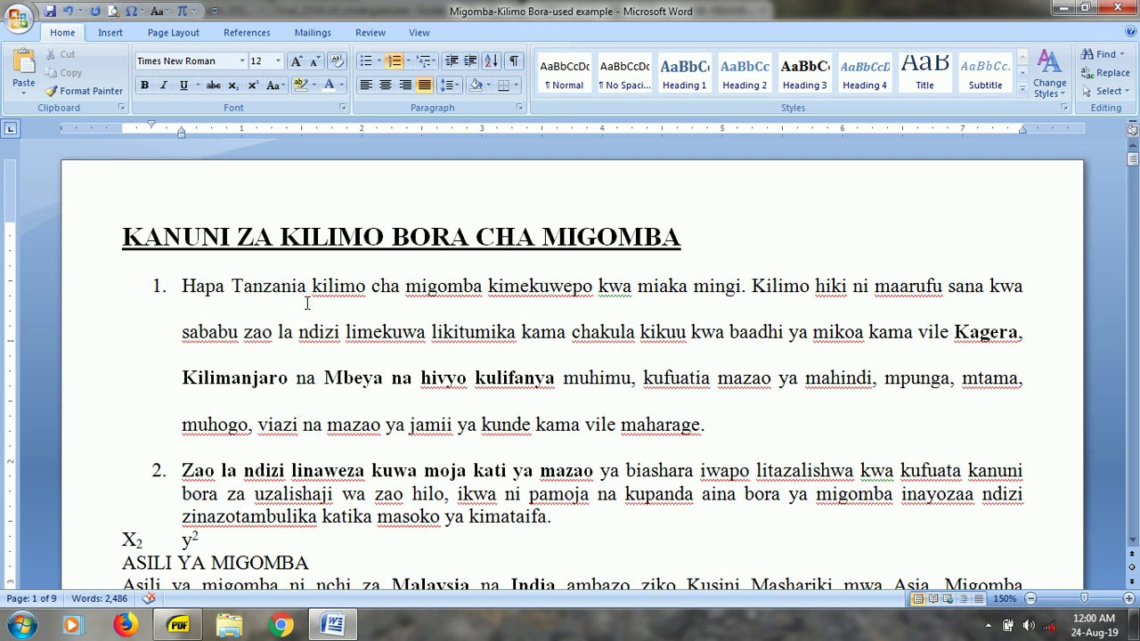
pyautogui.click(76, 290)
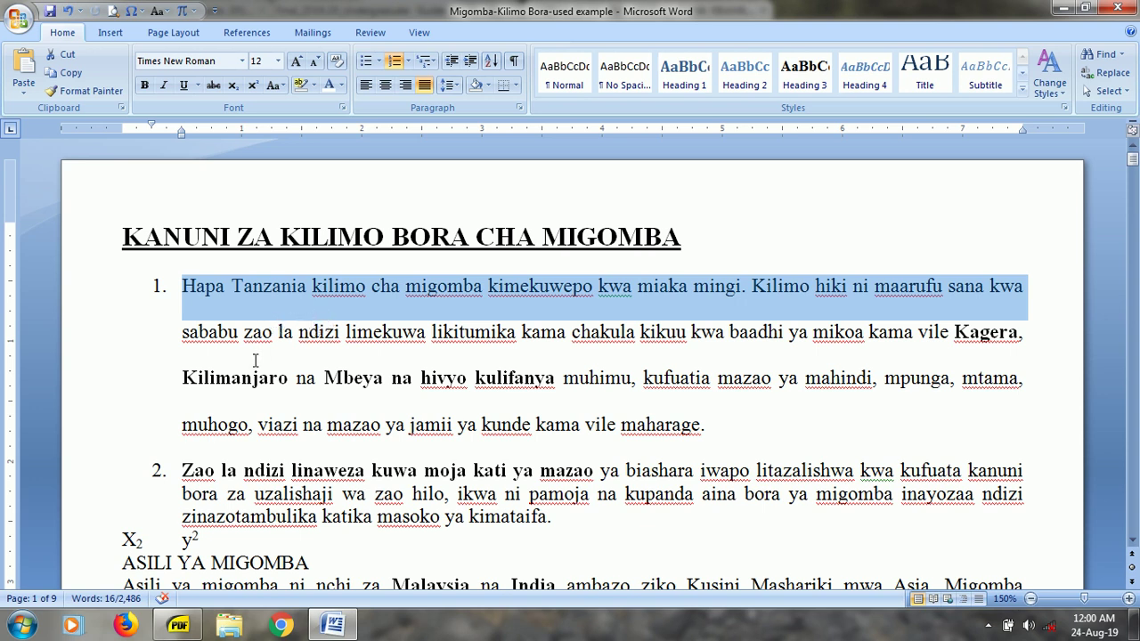
pyautogui.click(453, 87)
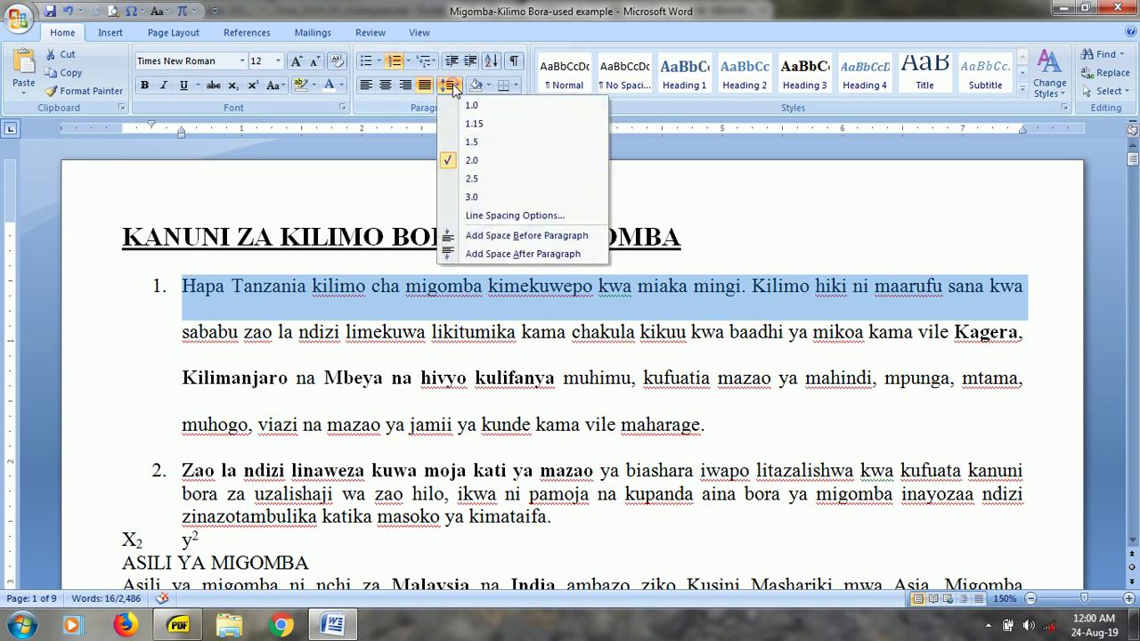
pyautogui.click(471, 104)
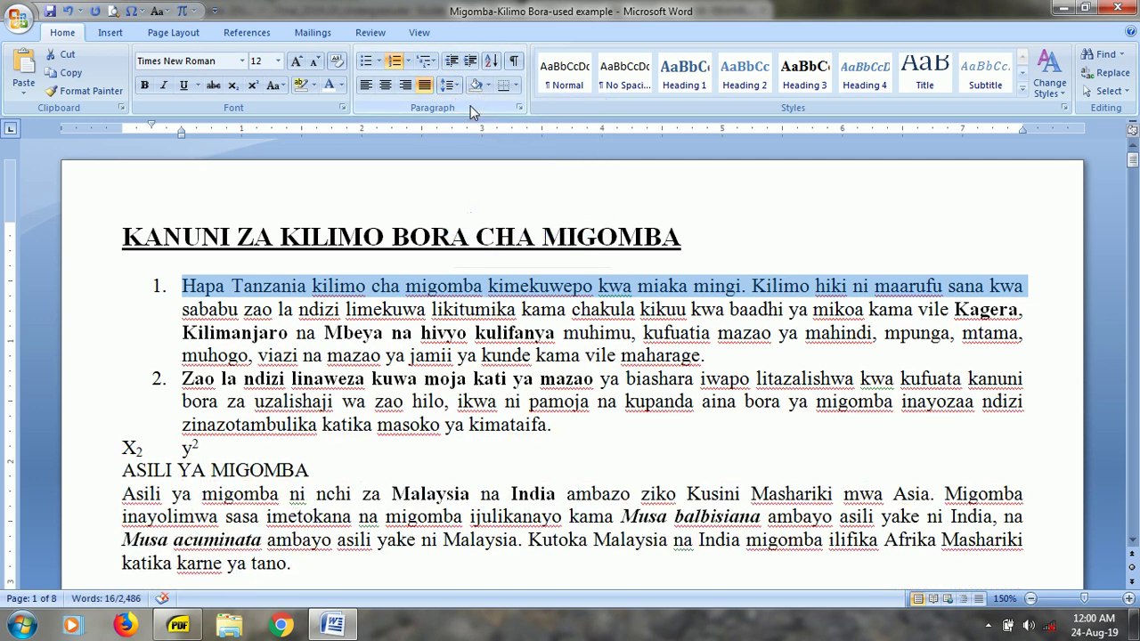
pyautogui.click(451, 84)
pyautogui.click(467, 161)
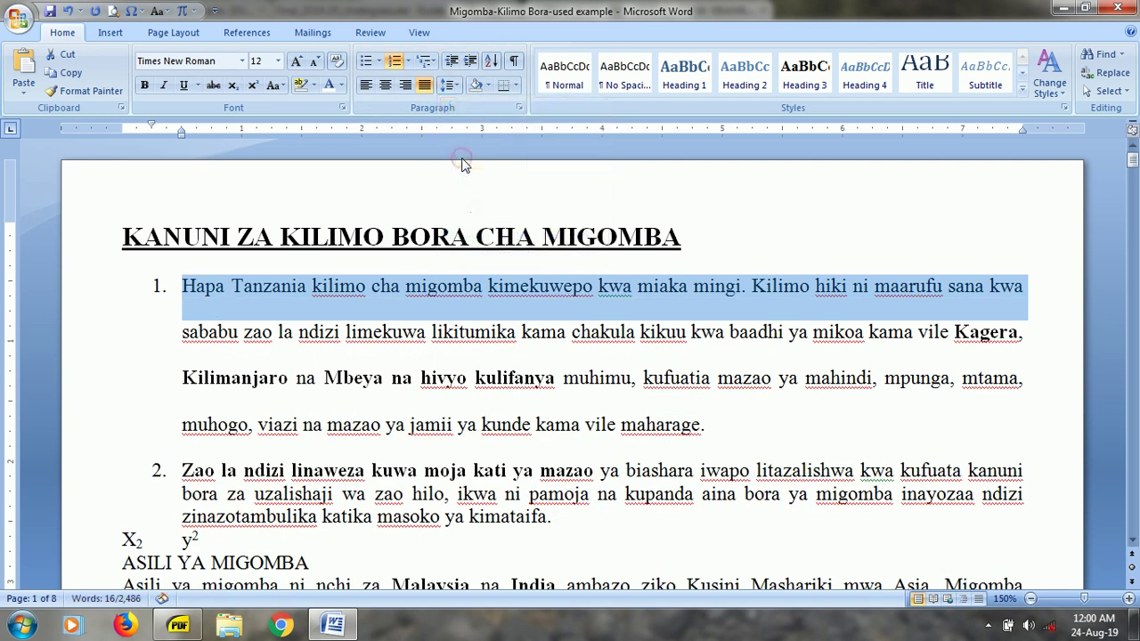
pyautogui.click(456, 88)
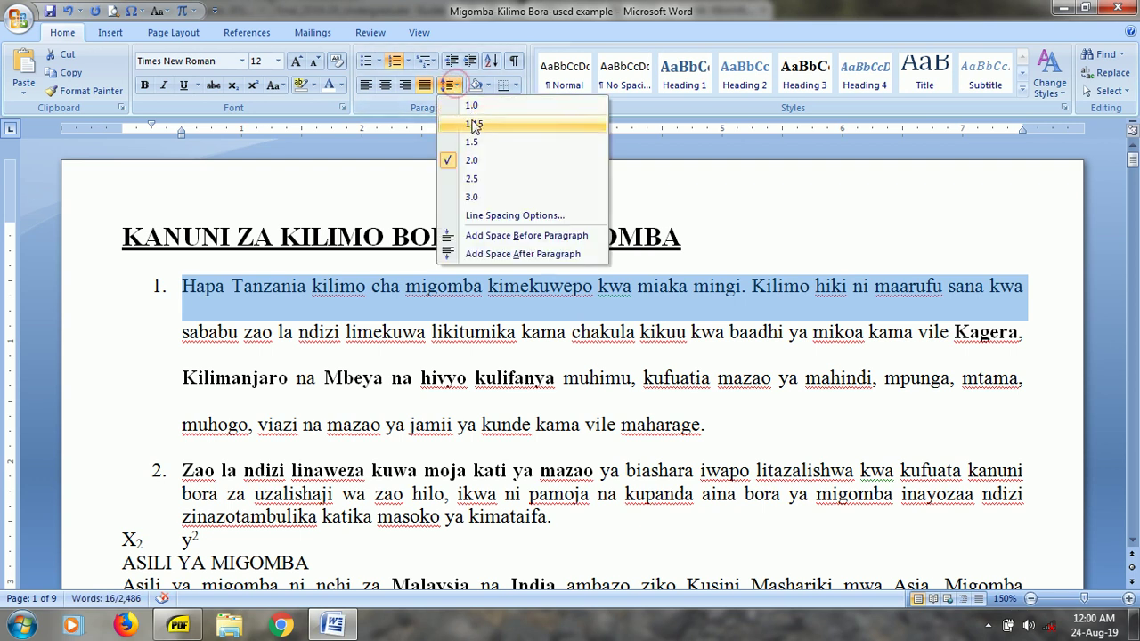
pyautogui.click(473, 125)
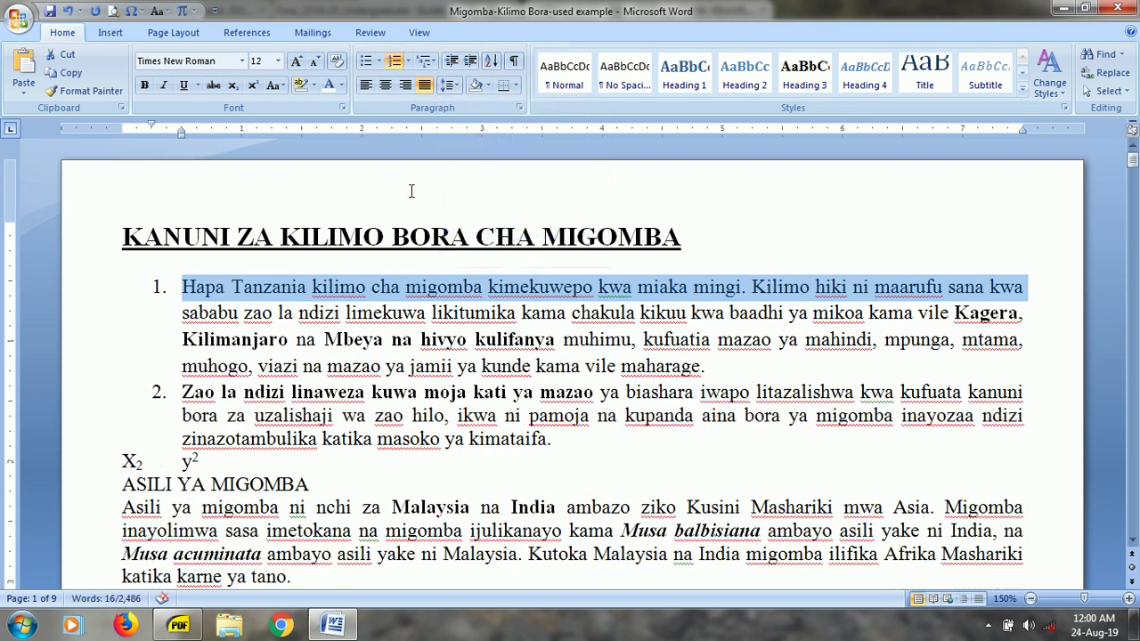
pyautogui.click(359, 306)
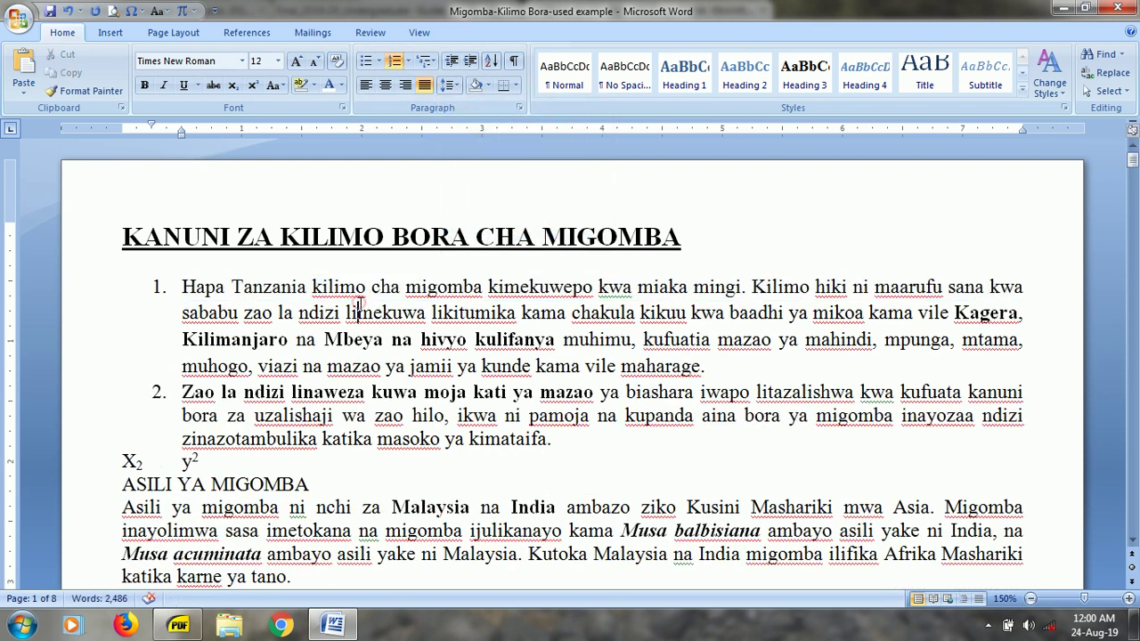
pyautogui.click(434, 62)
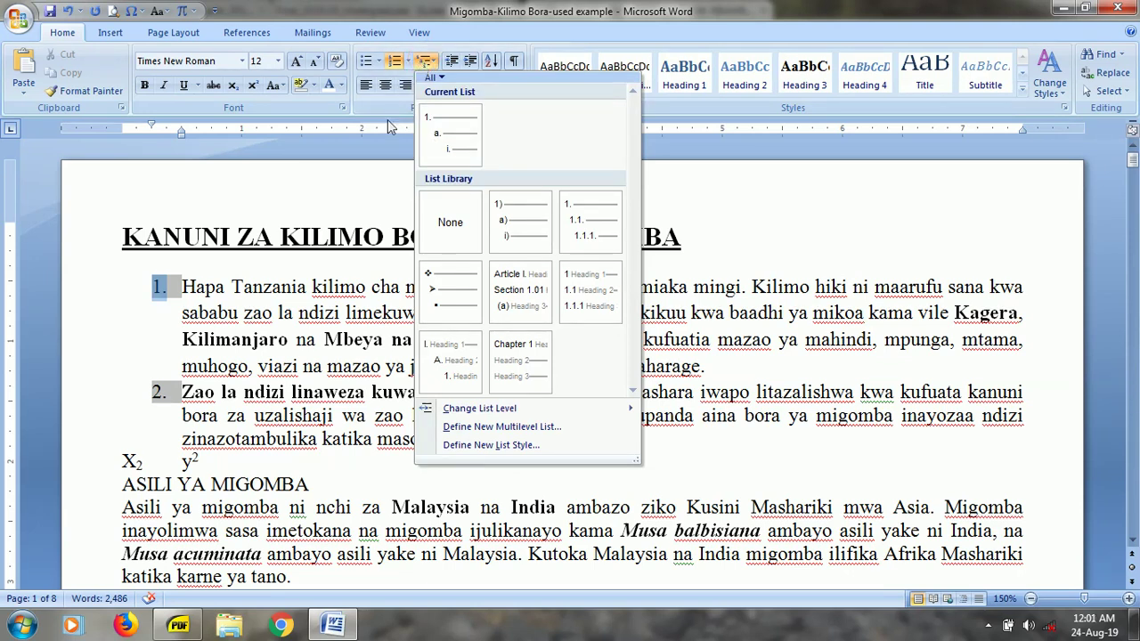
# - Undo the spacing change and remove the numbering from both opening paragraphs
pyautogui.click(69, 12)
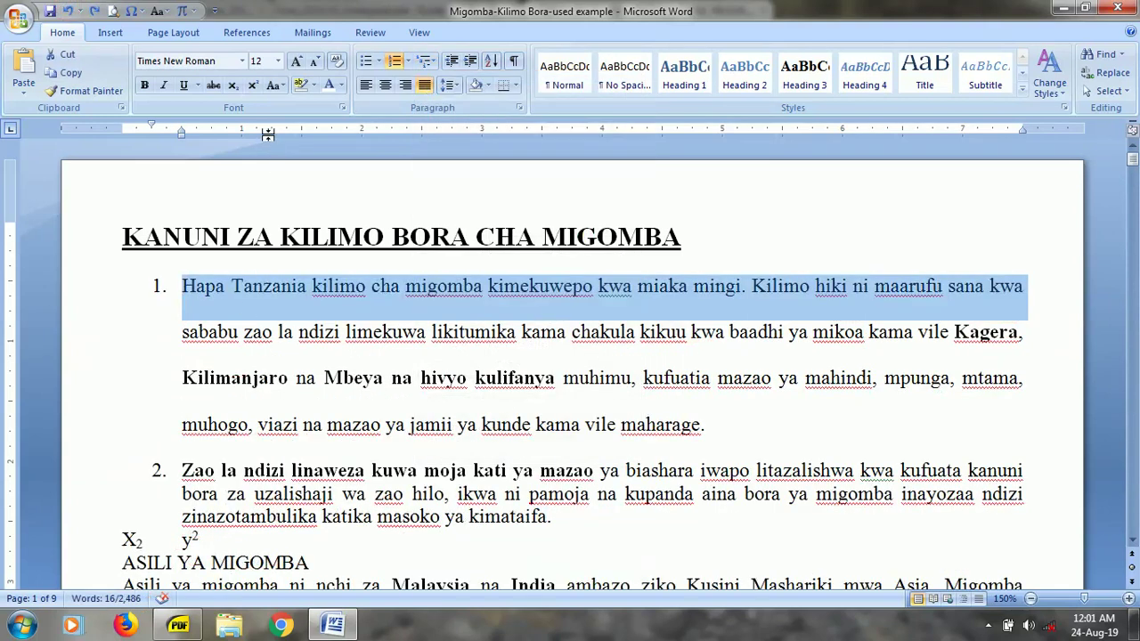
pyautogui.click(94, 12)
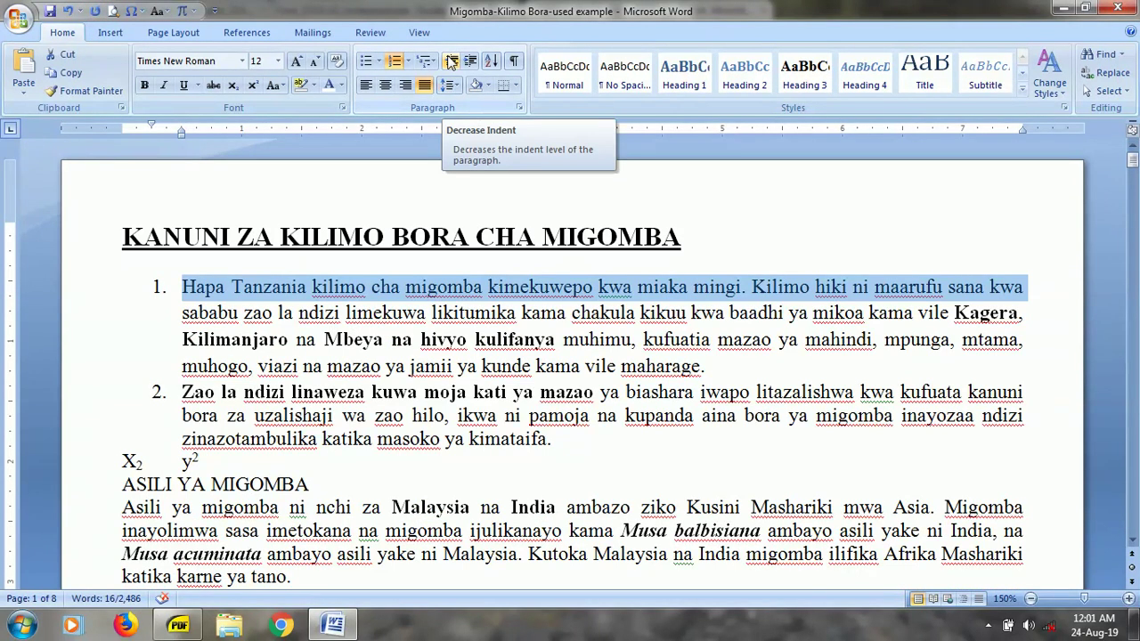
pyautogui.moveTo(103, 286); pyautogui.dragTo(89, 441)
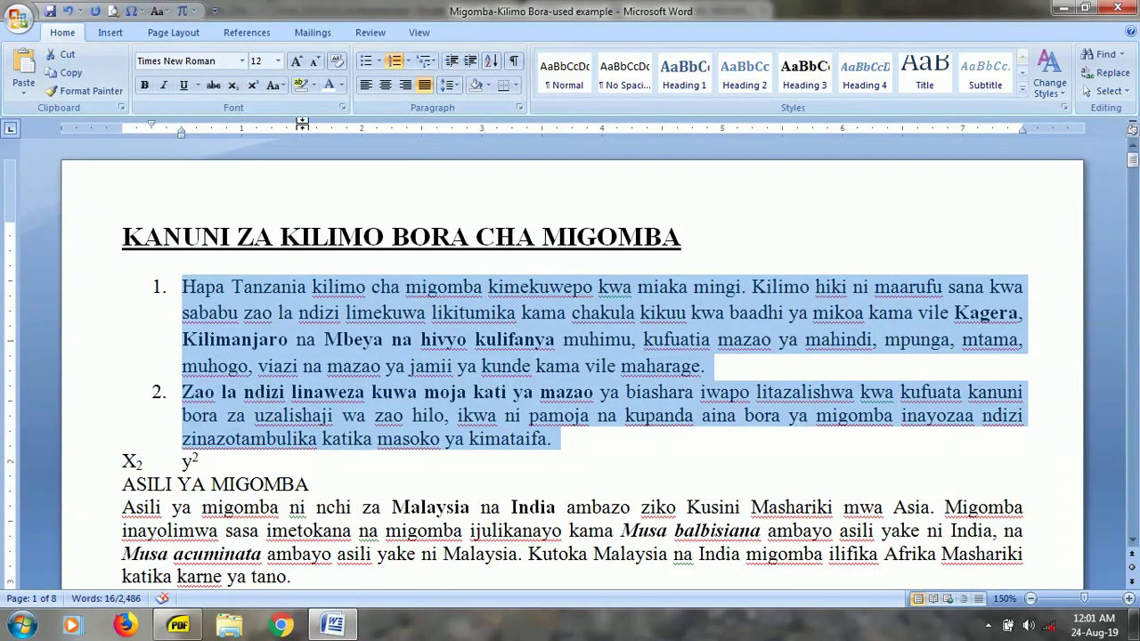
pyautogui.click(394, 61)
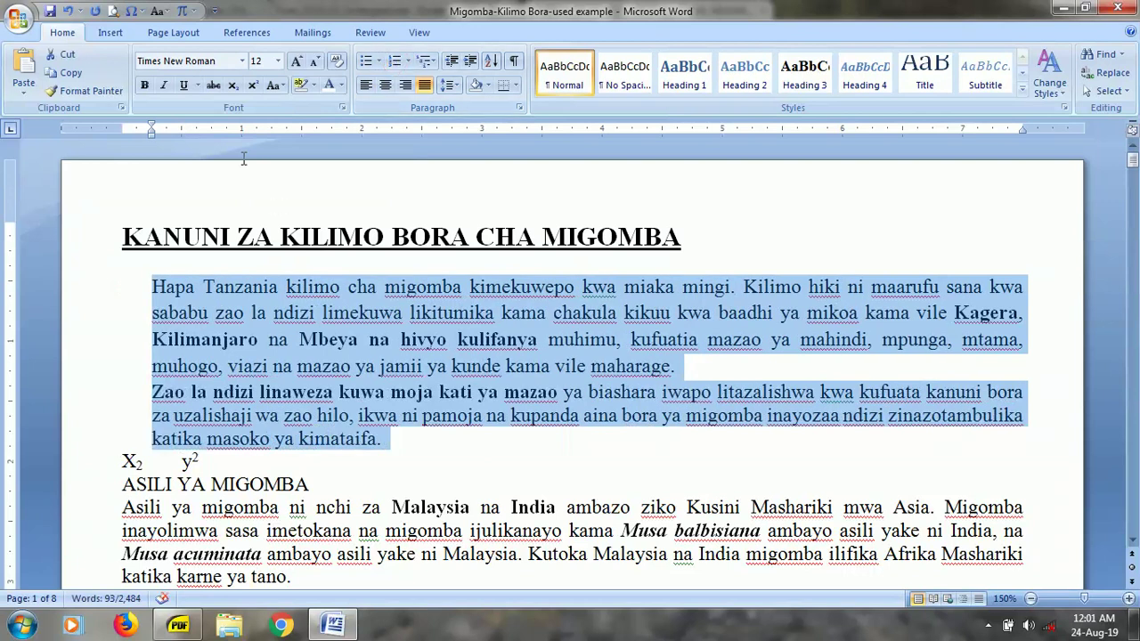
# - Indent both paragraphs two steps right, then bring them back to the left margin
pyautogui.click(453, 62)
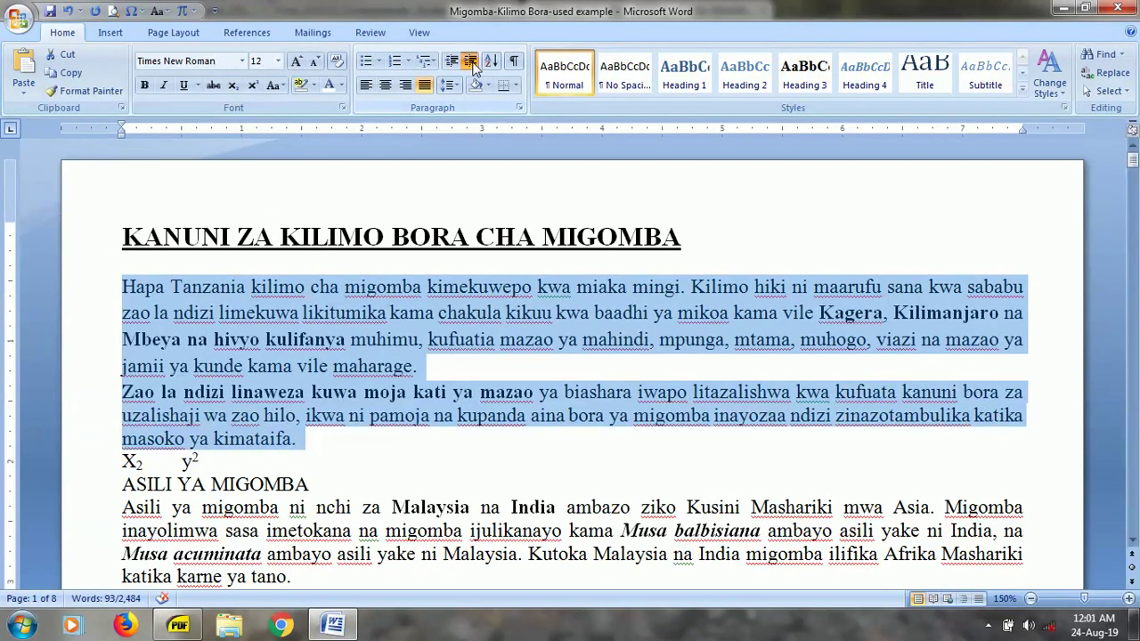
pyautogui.click(471, 62)
pyautogui.click(471, 62)
pyautogui.click(471, 63)
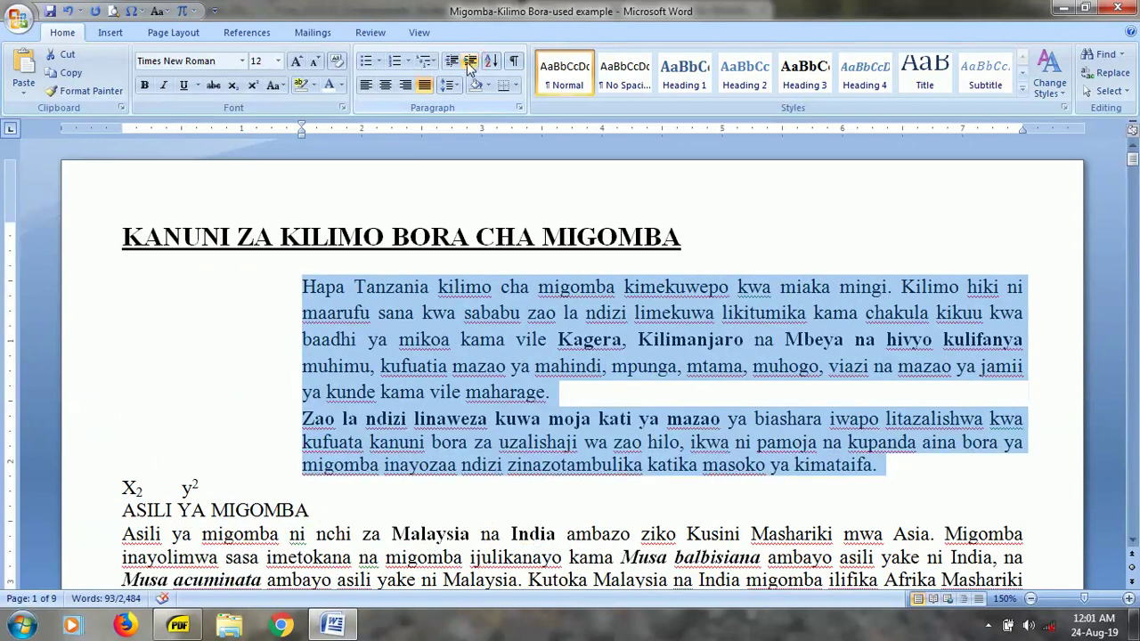
pyautogui.click(453, 62)
pyautogui.click(454, 62)
pyautogui.click(453, 62)
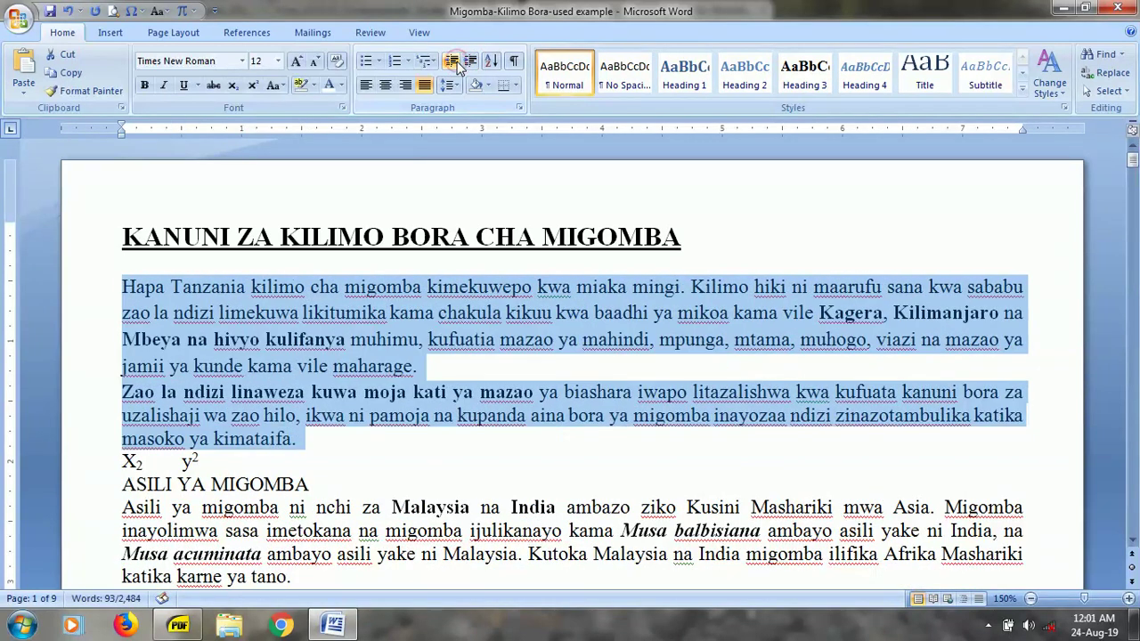
# - Indent the first paragraph two steps, then return it to the margin
pyautogui.click(387, 316)
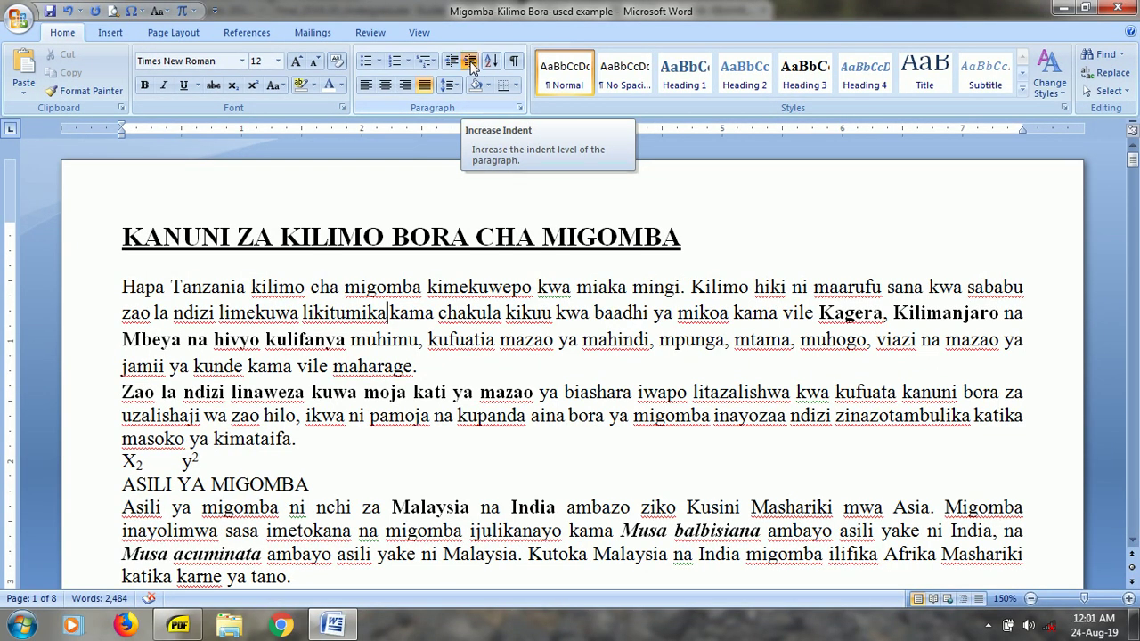
pyautogui.click(471, 62)
pyautogui.click(471, 62)
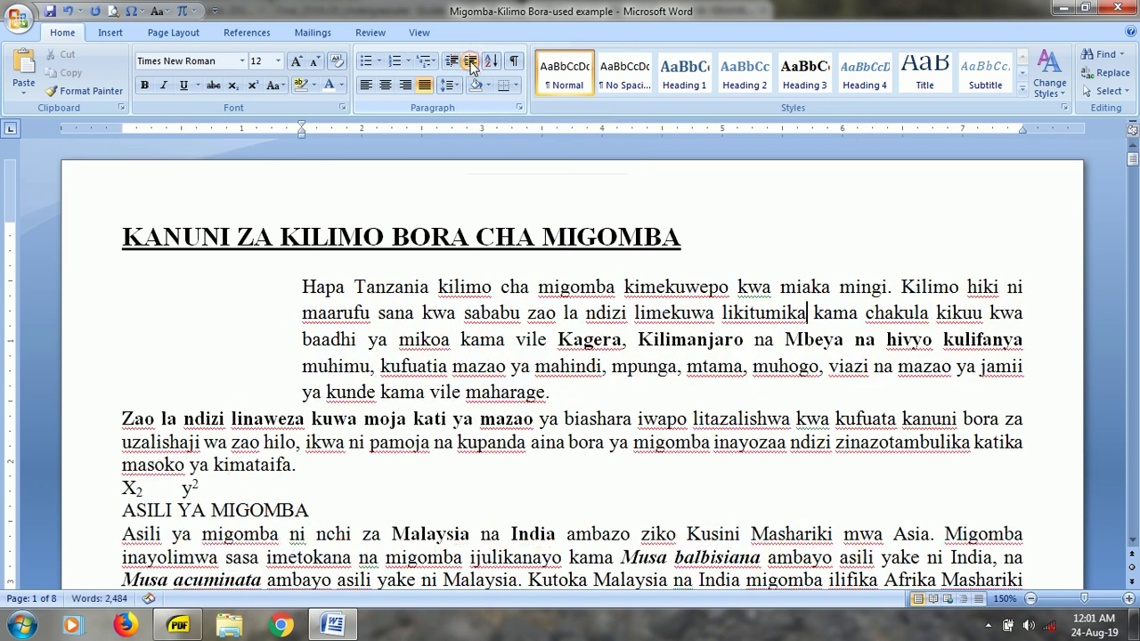
pyautogui.click(452, 61)
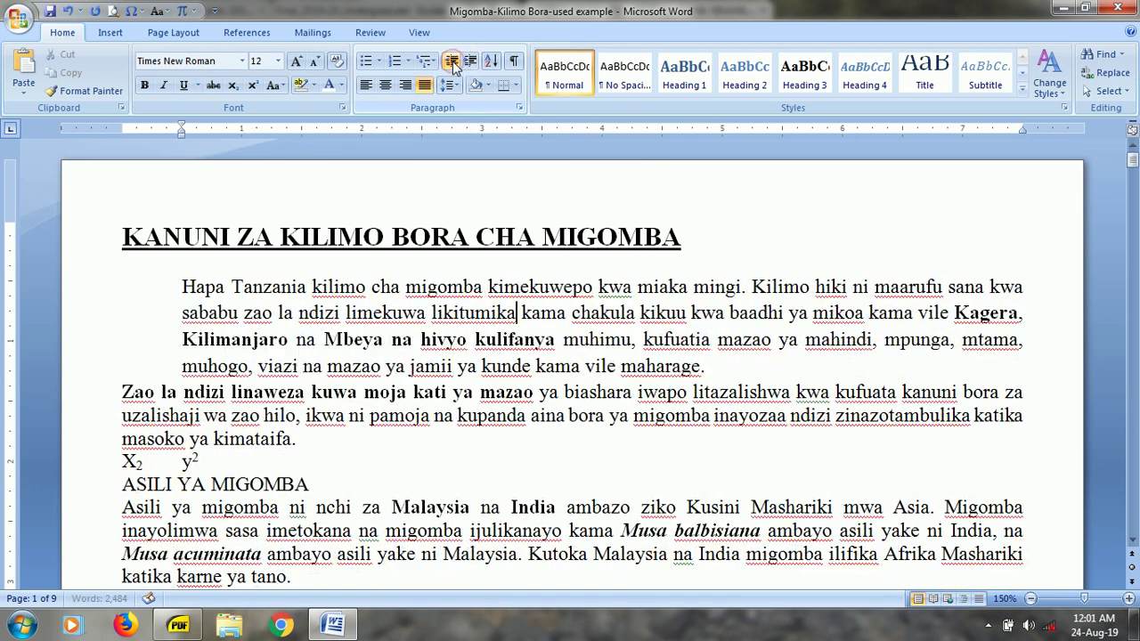
pyautogui.click(451, 62)
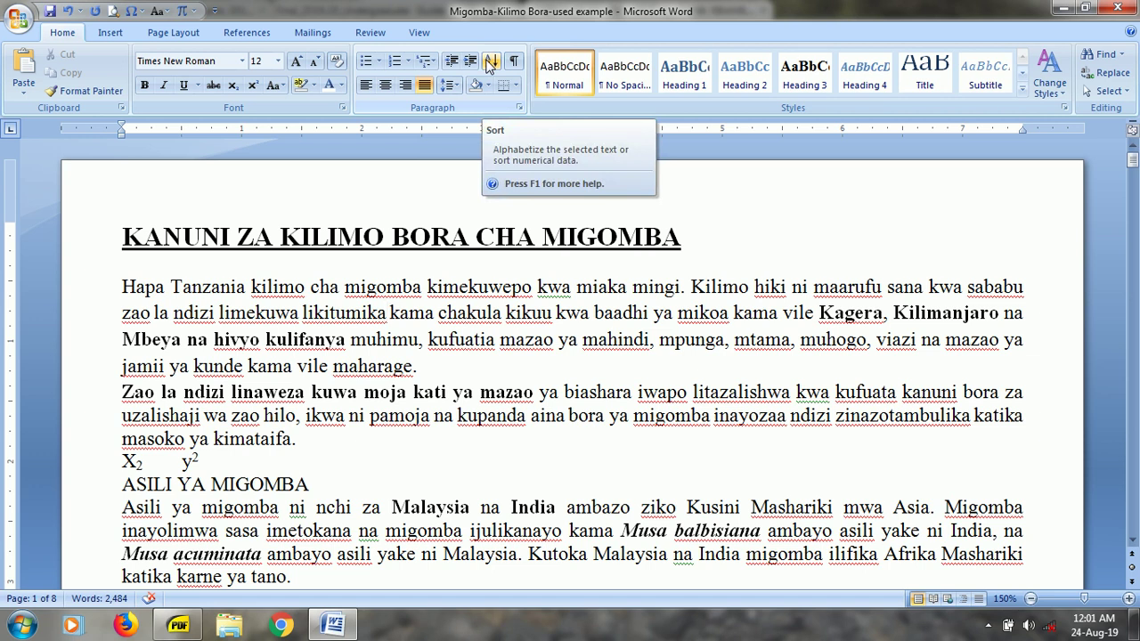
# - Toggle formatting marks on and off, then select the title and show its Shading colours
pyautogui.click(486, 69)
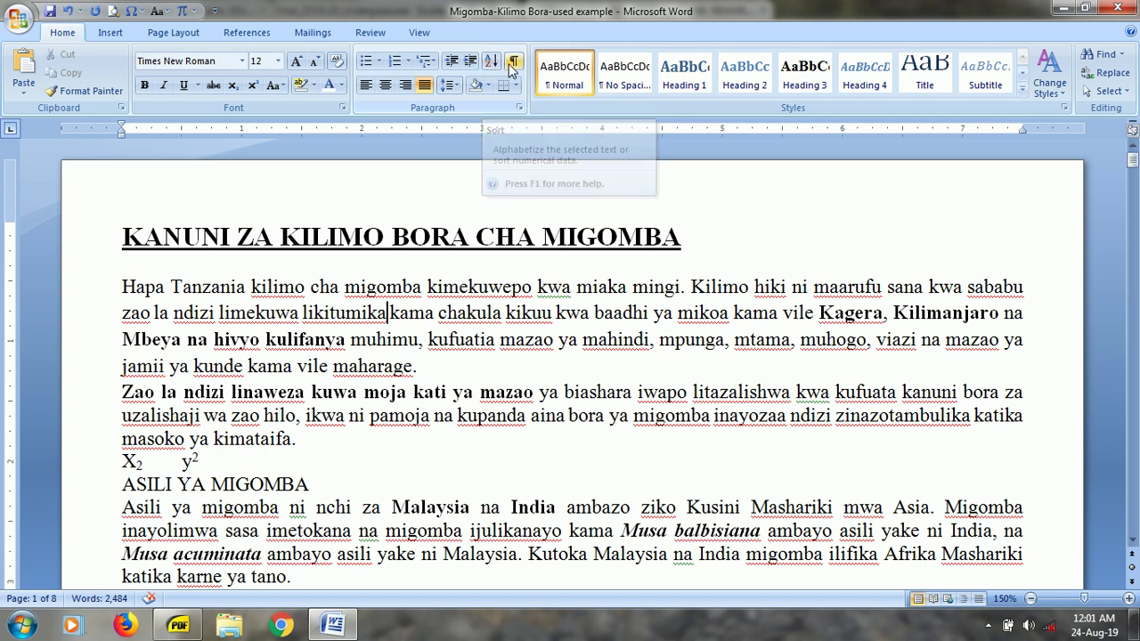
pyautogui.click(514, 64)
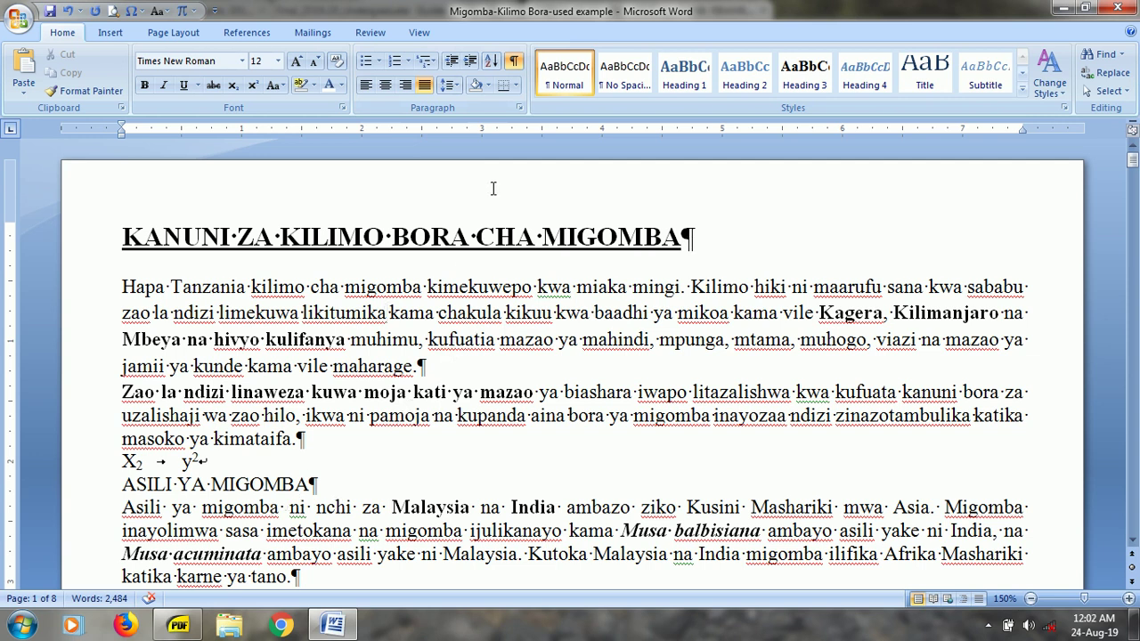
pyautogui.click(514, 62)
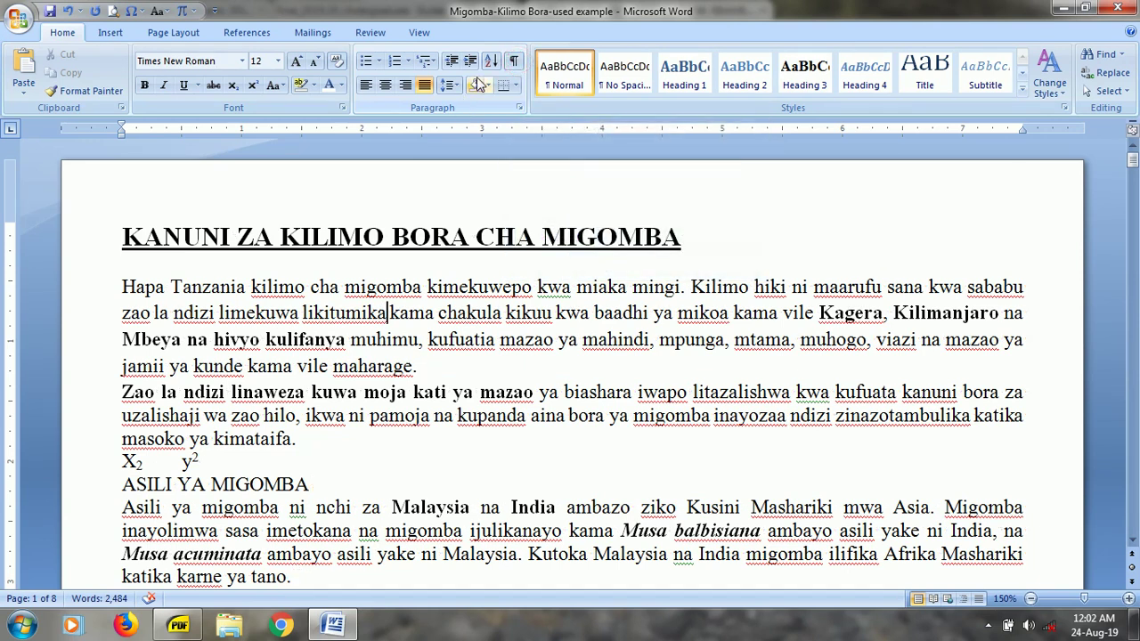
pyautogui.click(87, 246)
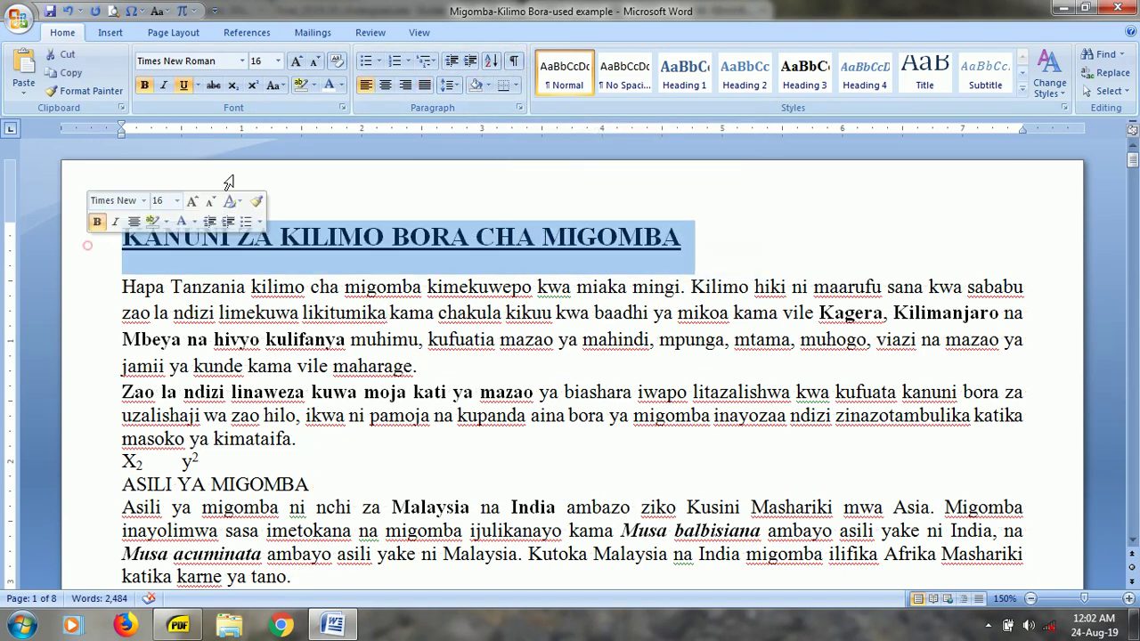
pyautogui.click(488, 86)
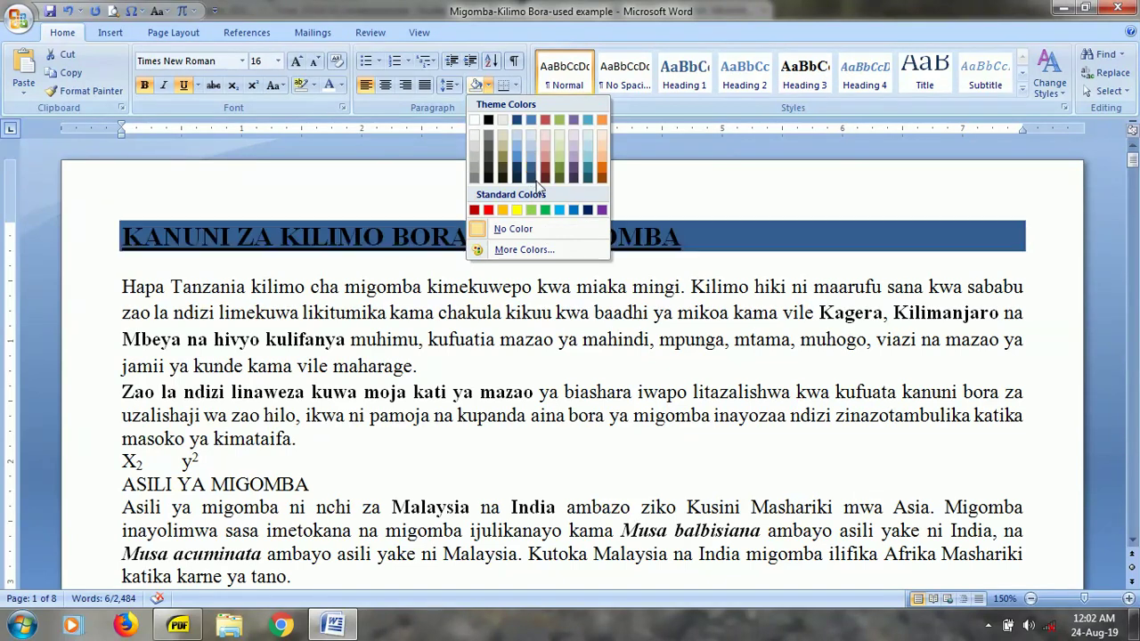
# - Shade the title dark red after trying blue, No Color and red
pyautogui.click(572, 210)
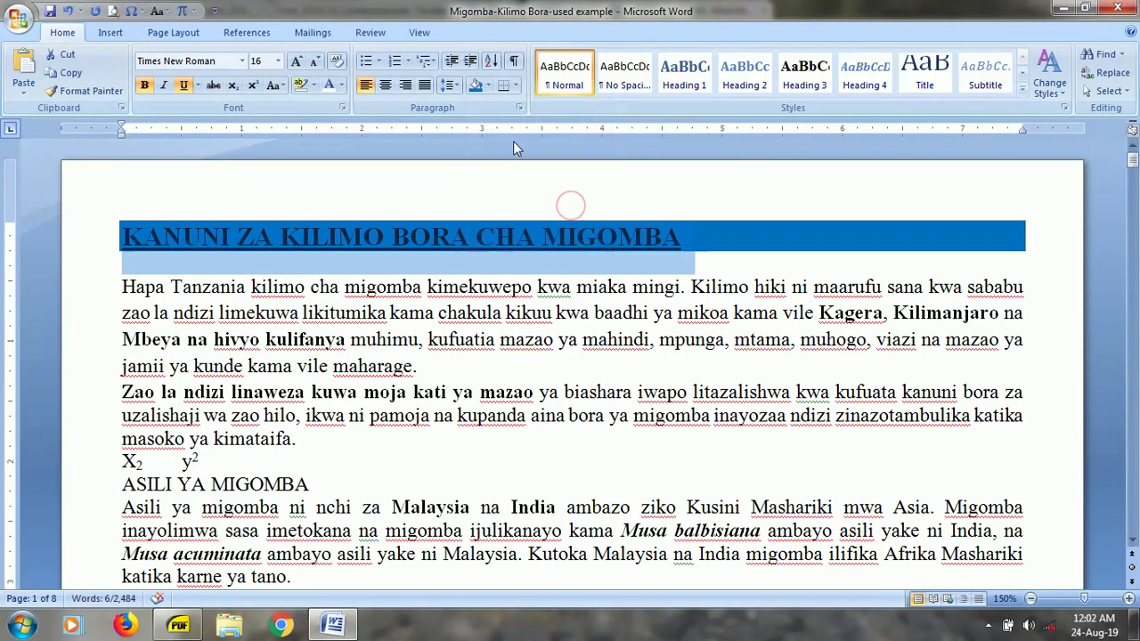
pyautogui.click(488, 85)
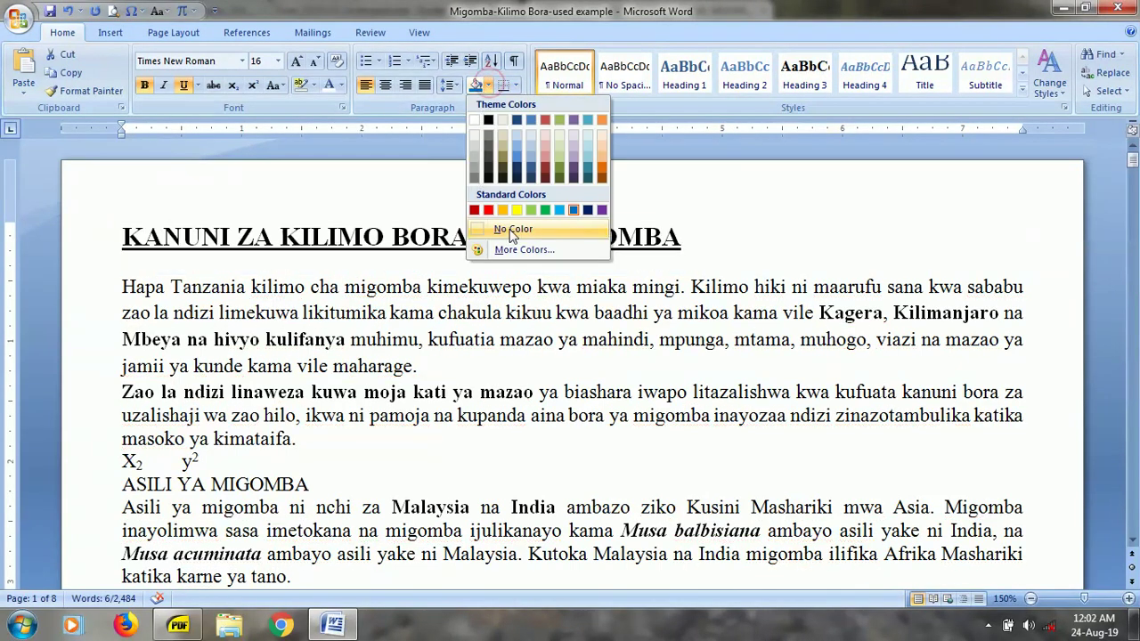
pyautogui.click(504, 229)
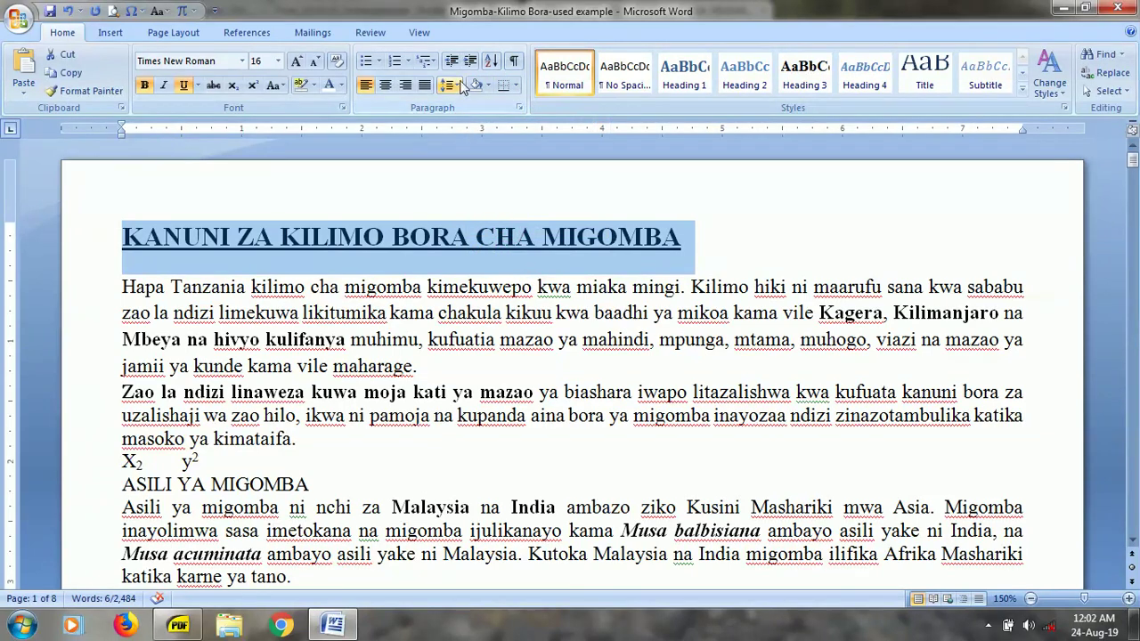
pyautogui.click(487, 84)
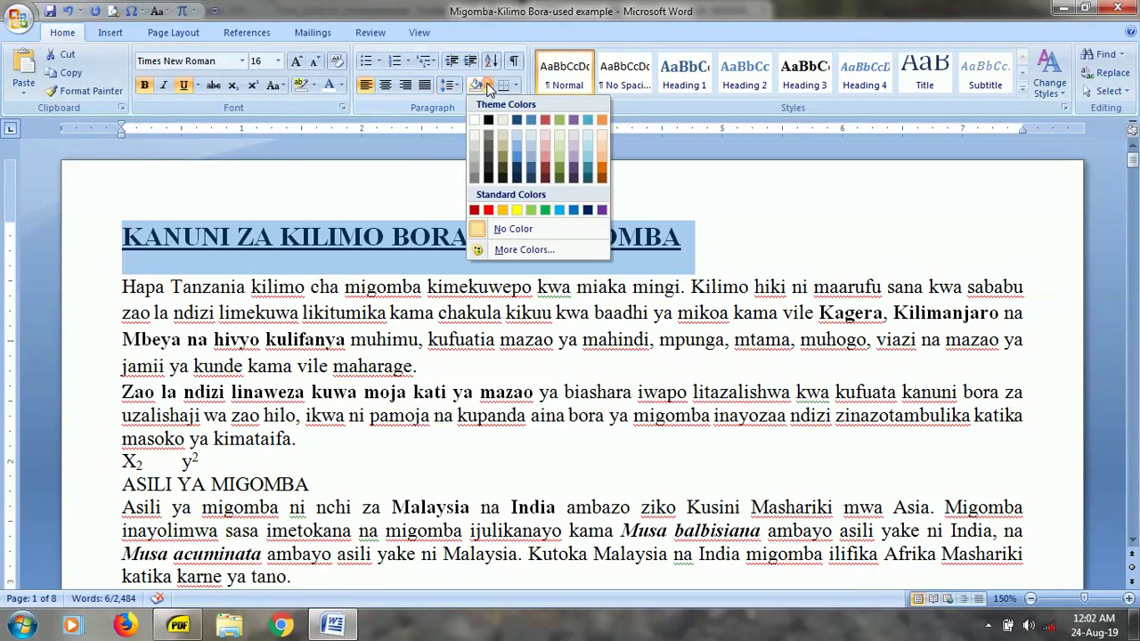
pyautogui.click(489, 211)
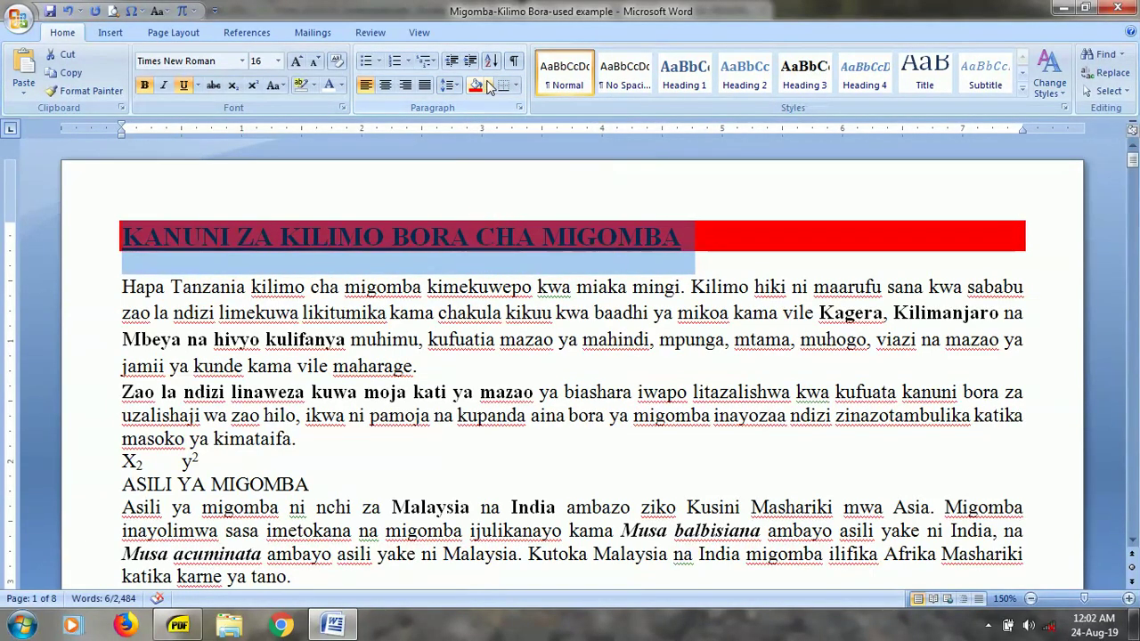
pyautogui.click(488, 84)
pyautogui.click(475, 210)
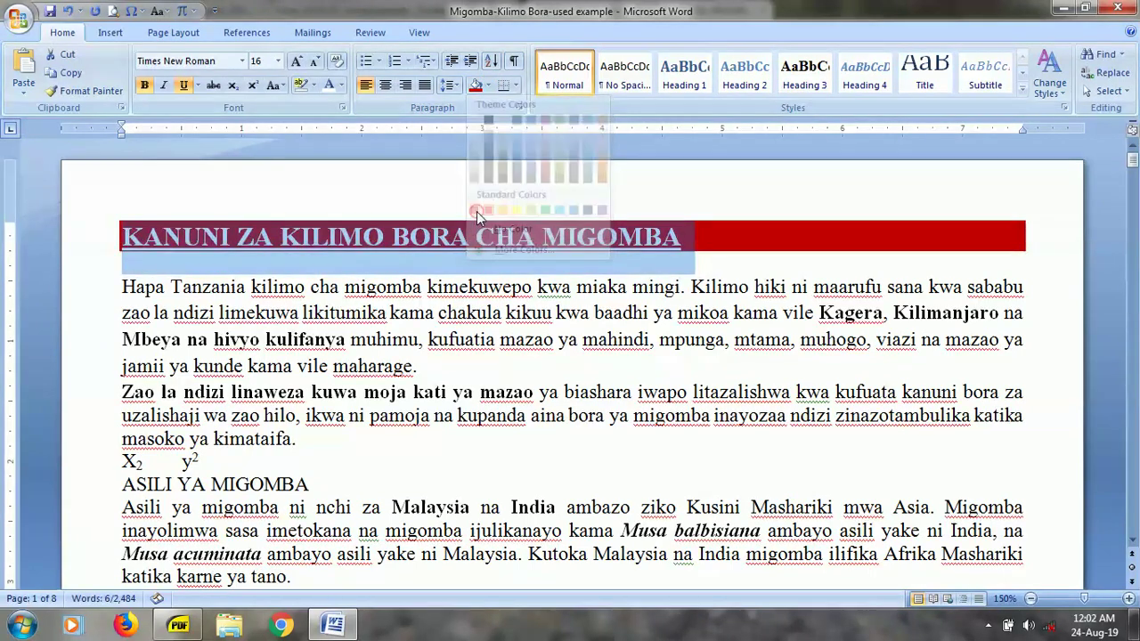
# - Try Center, Align Left, Align Right and Justify alignment on the title
pyautogui.click(389, 85)
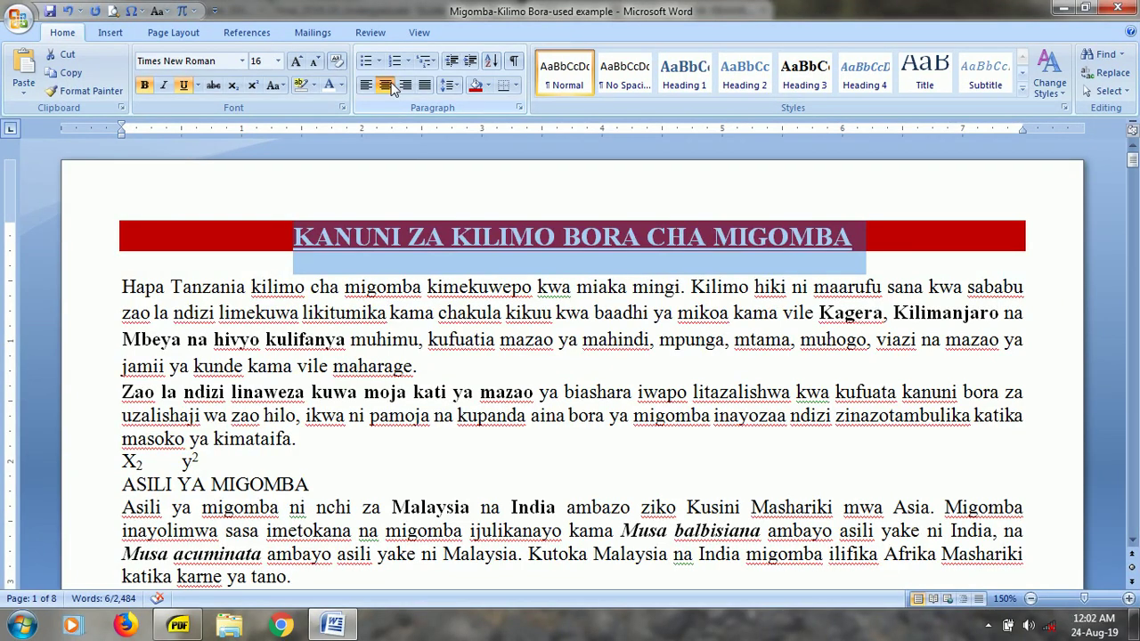
pyautogui.click(368, 85)
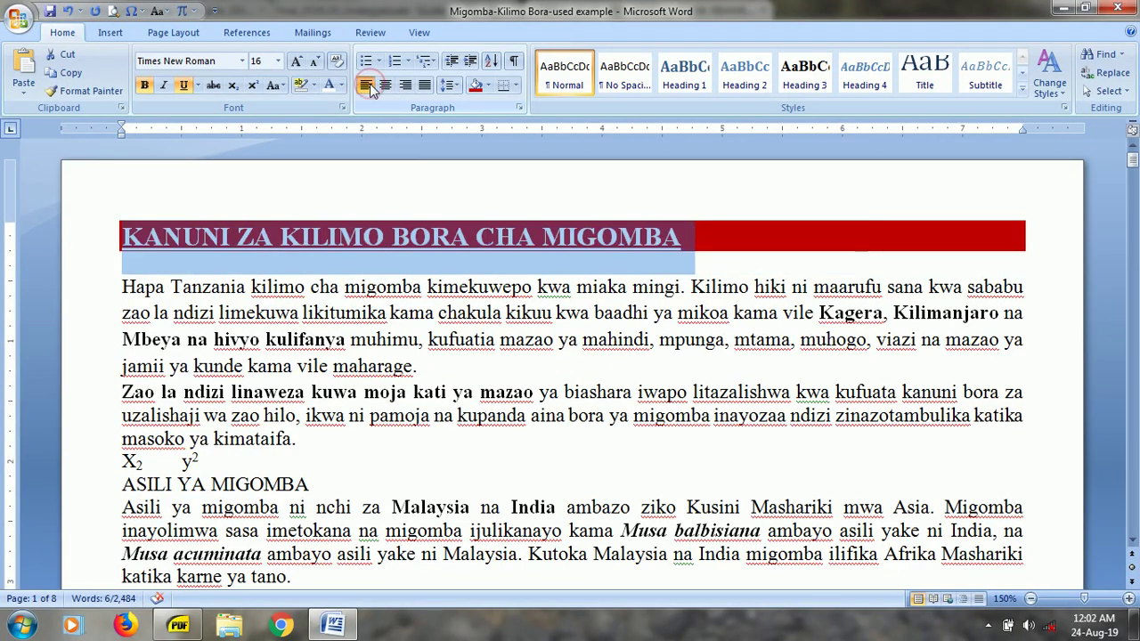
pyautogui.click(406, 86)
pyautogui.click(425, 86)
pyautogui.click(1024, 329)
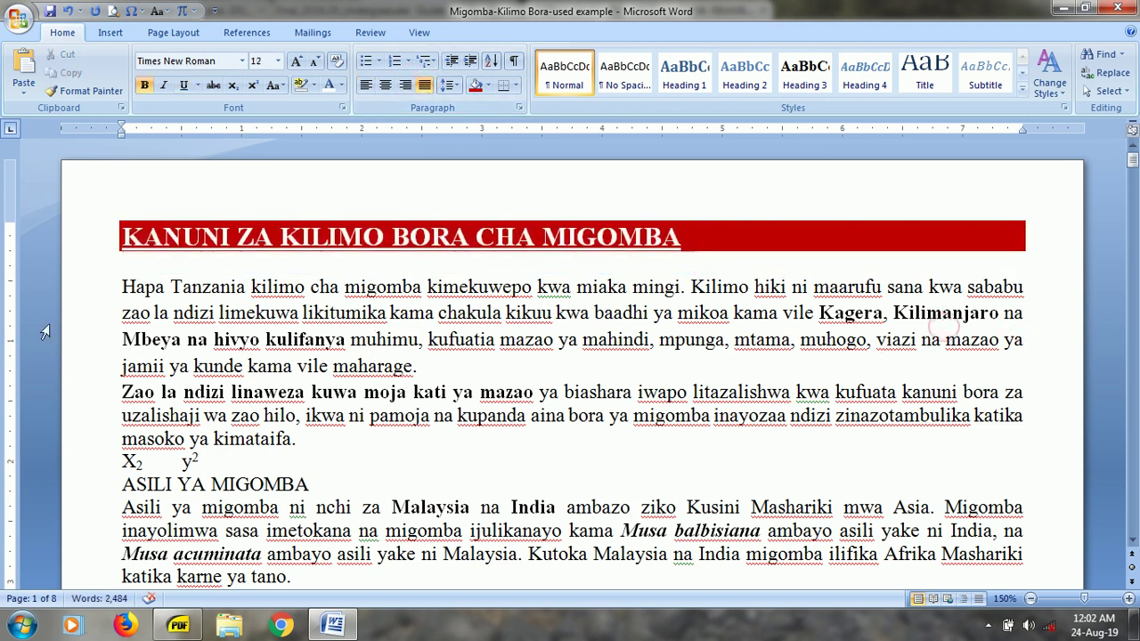
pyautogui.moveTo(96, 279); pyautogui.dragTo(82, 437)
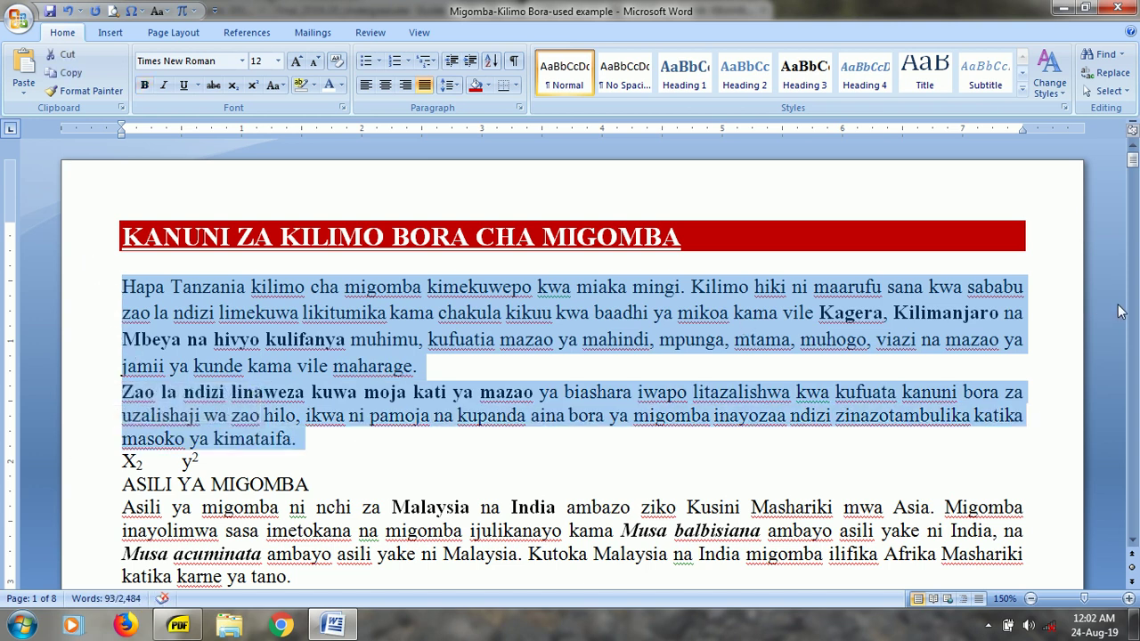
pyautogui.click(366, 86)
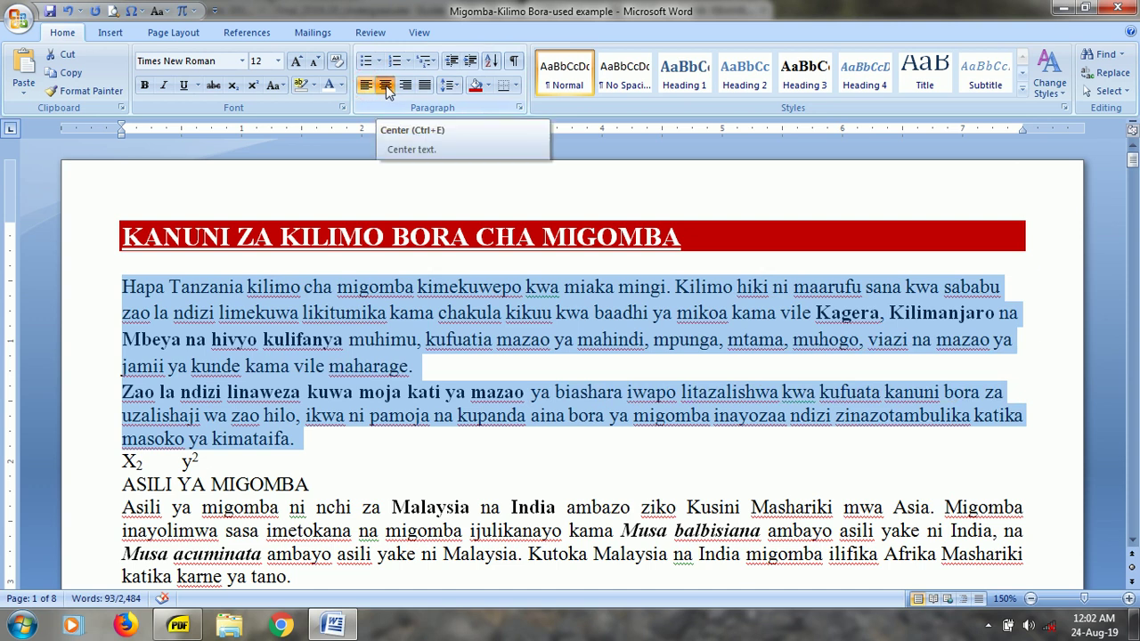
pyautogui.click(384, 87)
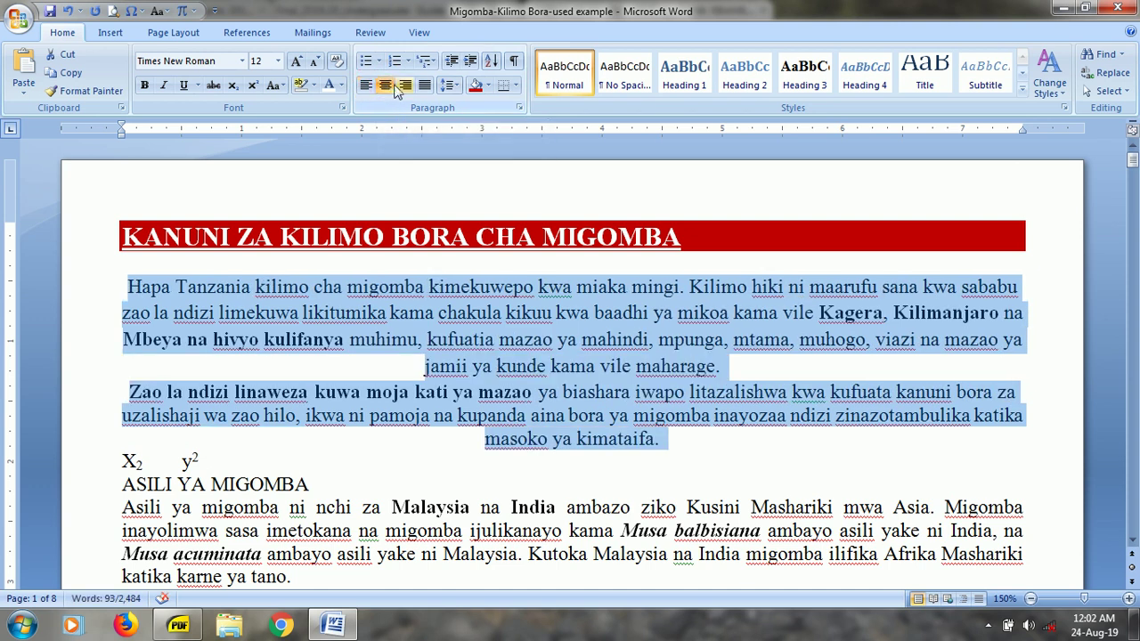
pyautogui.click(405, 85)
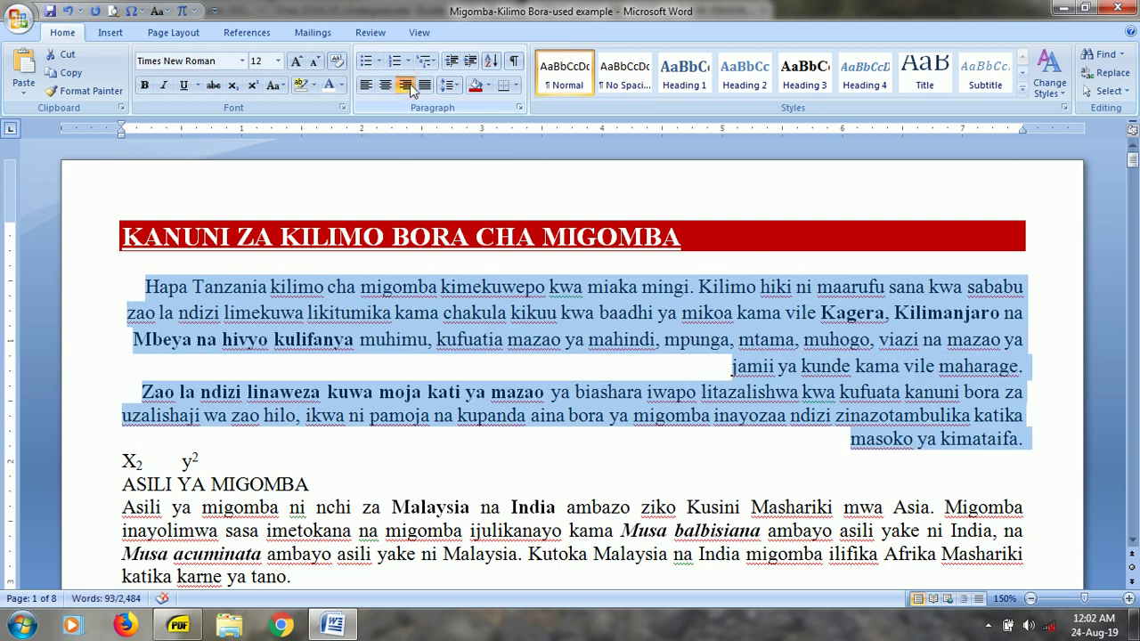
pyautogui.click(424, 85)
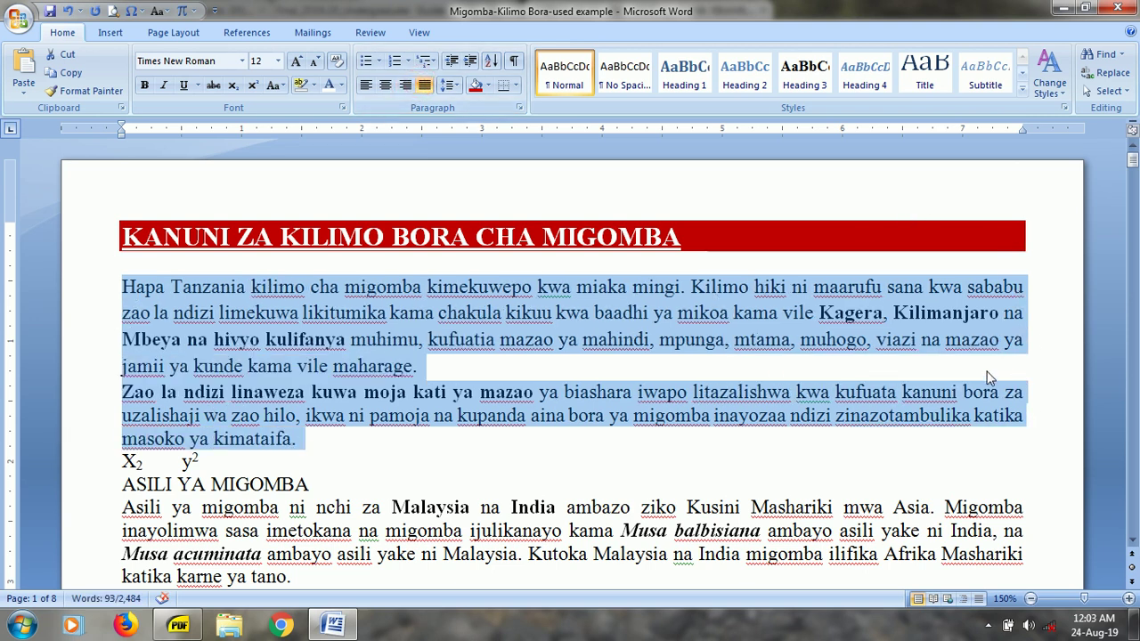
pyautogui.tripleClick(713, 236)
pyautogui.click(486, 85)
pyautogui.click(475, 86)
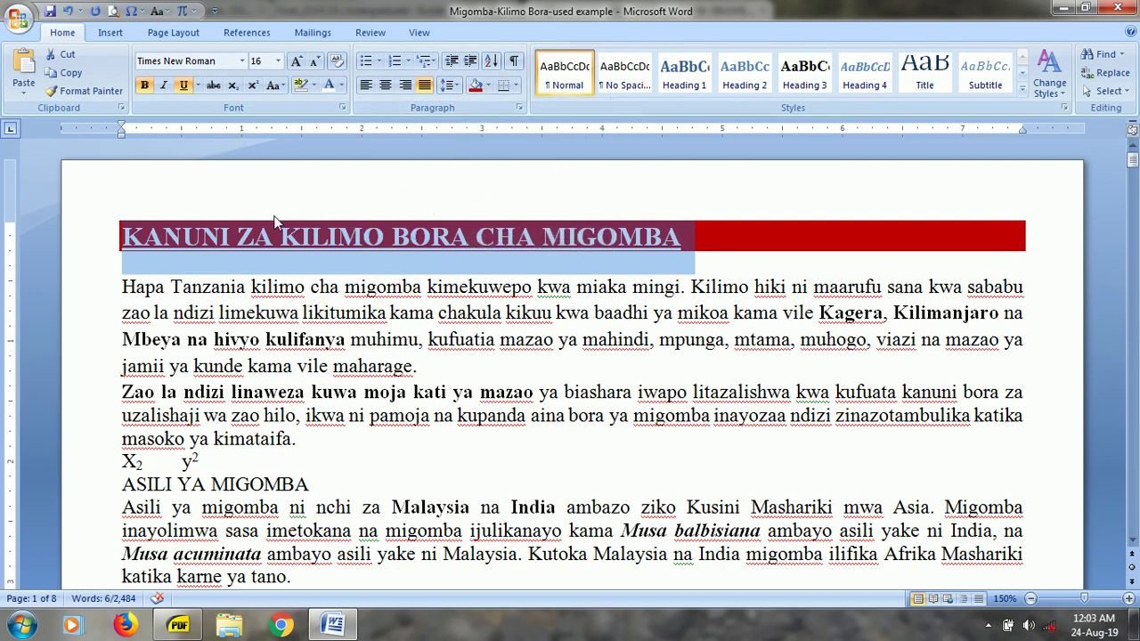
# - Remove the title's red shading with No Color
pyautogui.click(487, 86)
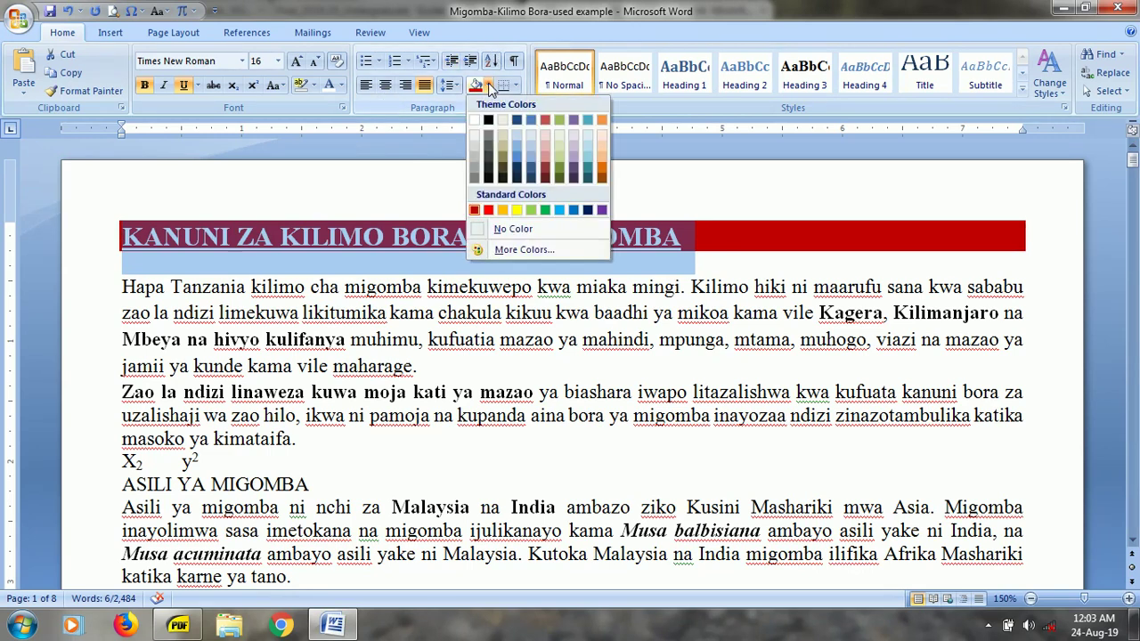
pyautogui.click(498, 234)
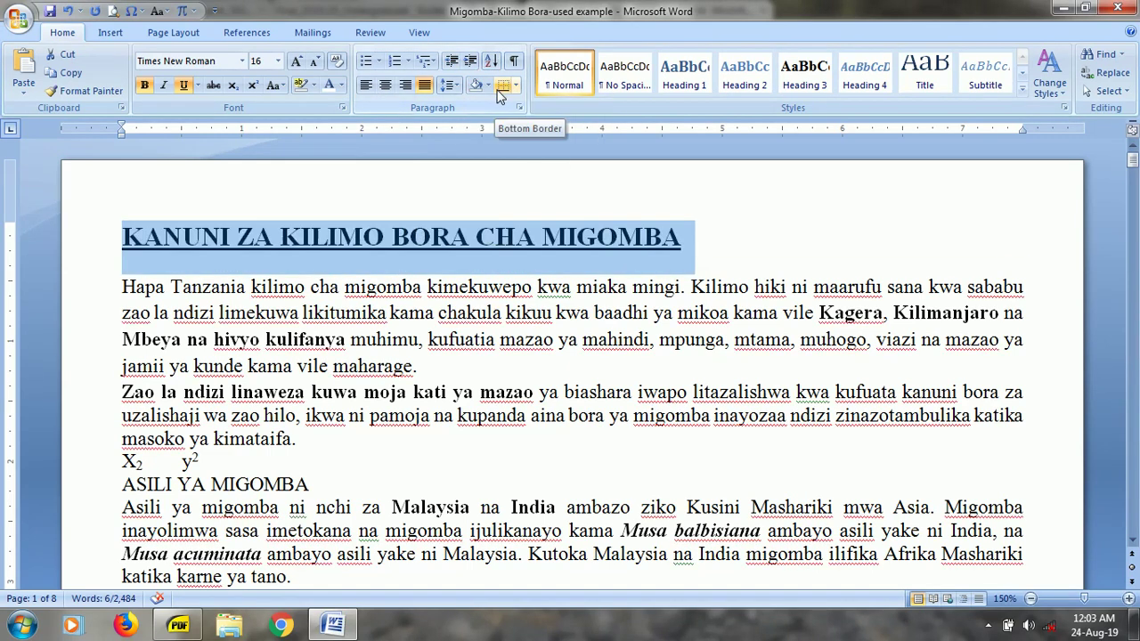
pyautogui.click(363, 313)
# - Put box borders around the 'Zao la ndizi' paragraph and the 'Hapa Tanzania' first line
pyautogui.click(79, 438)
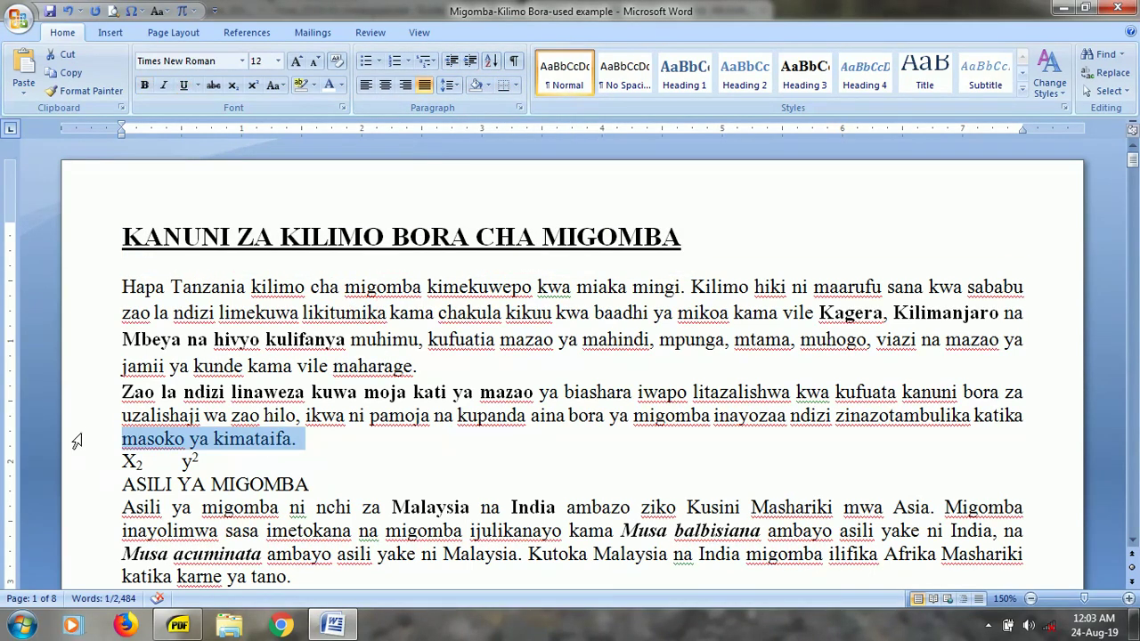
pyautogui.click(504, 85)
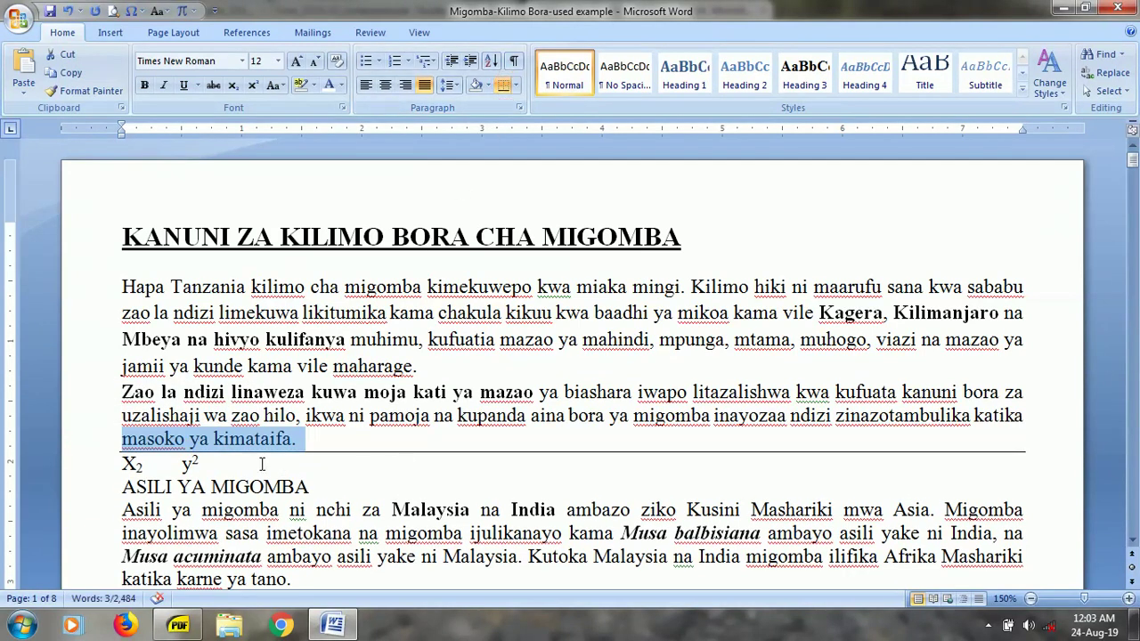
pyautogui.click(67, 10)
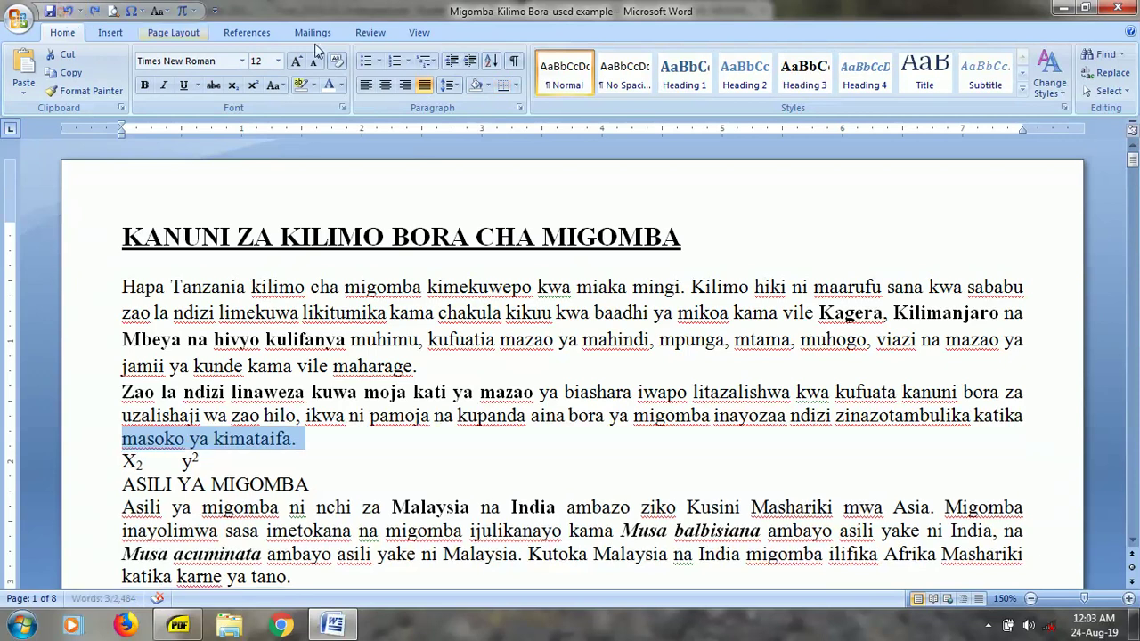
pyautogui.click(514, 85)
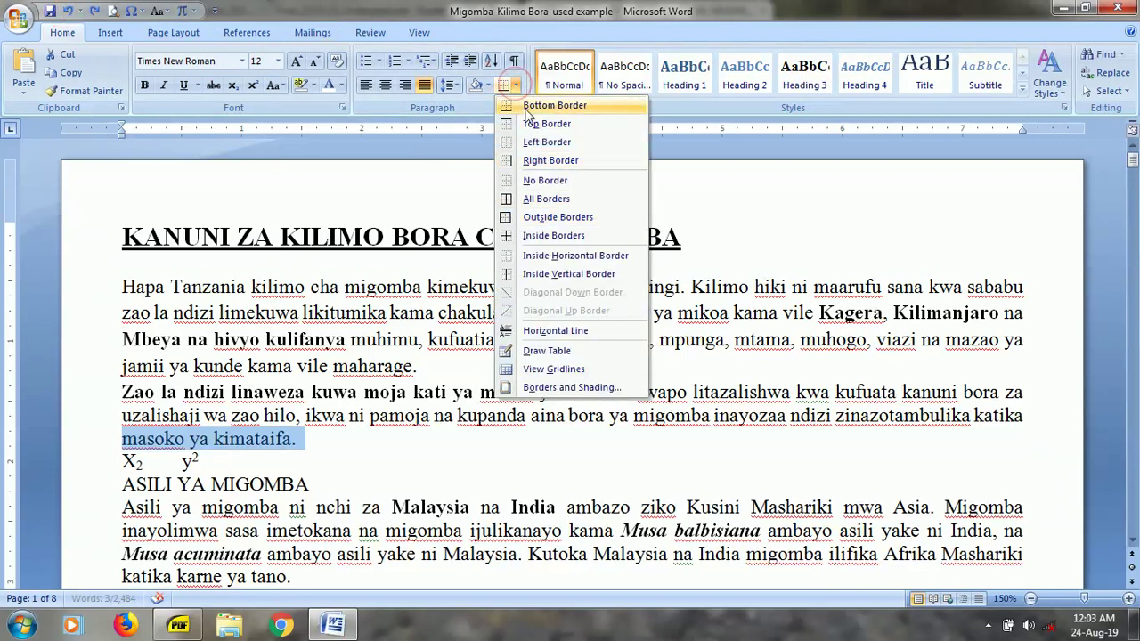
pyautogui.click(536, 204)
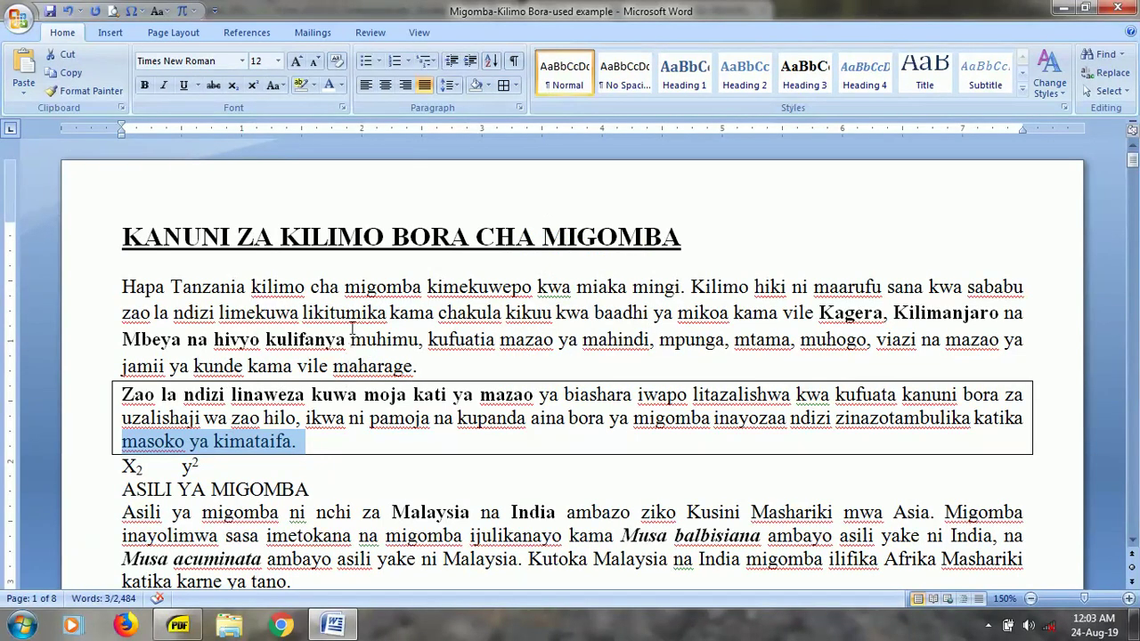
pyautogui.click(71, 288)
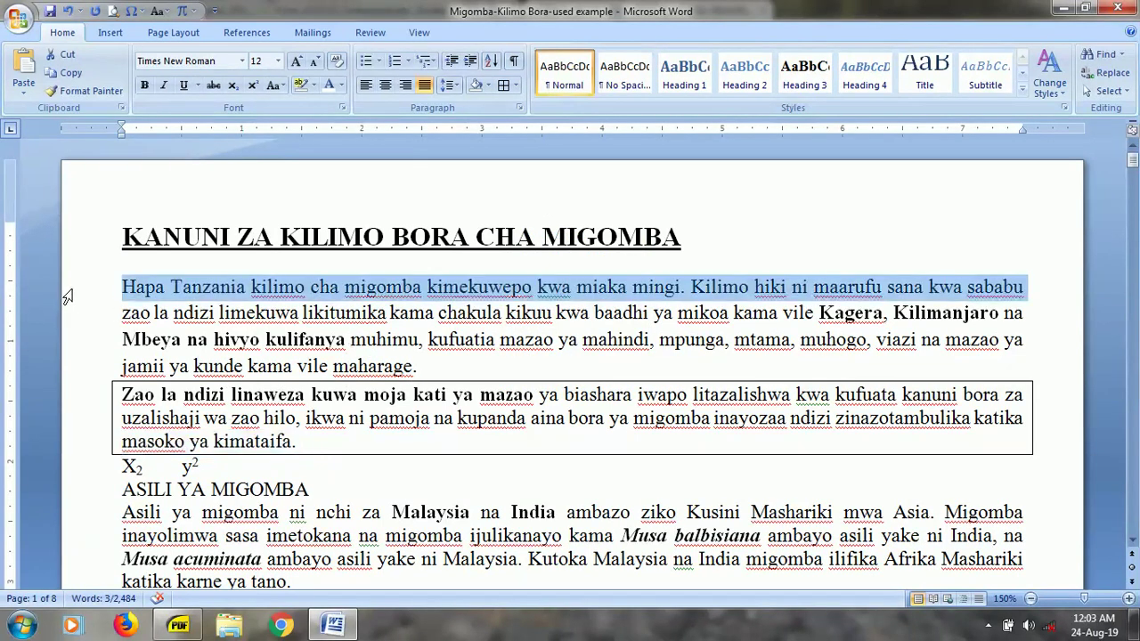
pyautogui.click(503, 85)
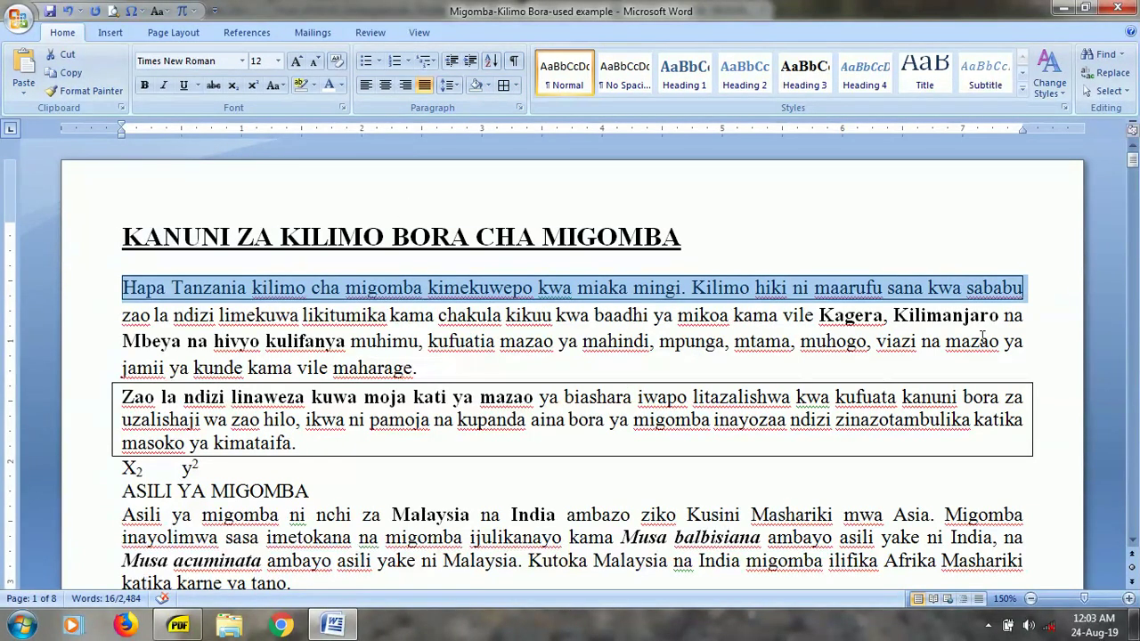
# - Undo the box borders with Ctrl+Z and deselect the body text
pyautogui.hotkey('ctrl', 'z')
pyautogui.hotkey('ctrl', 'z')
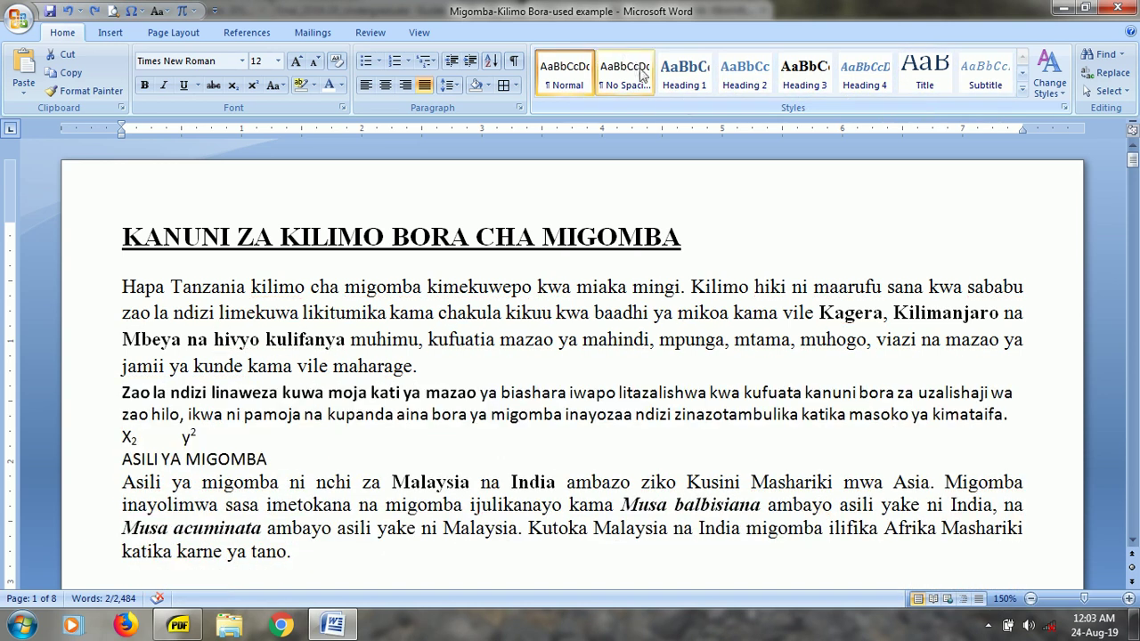
pyautogui.click(465, 339)
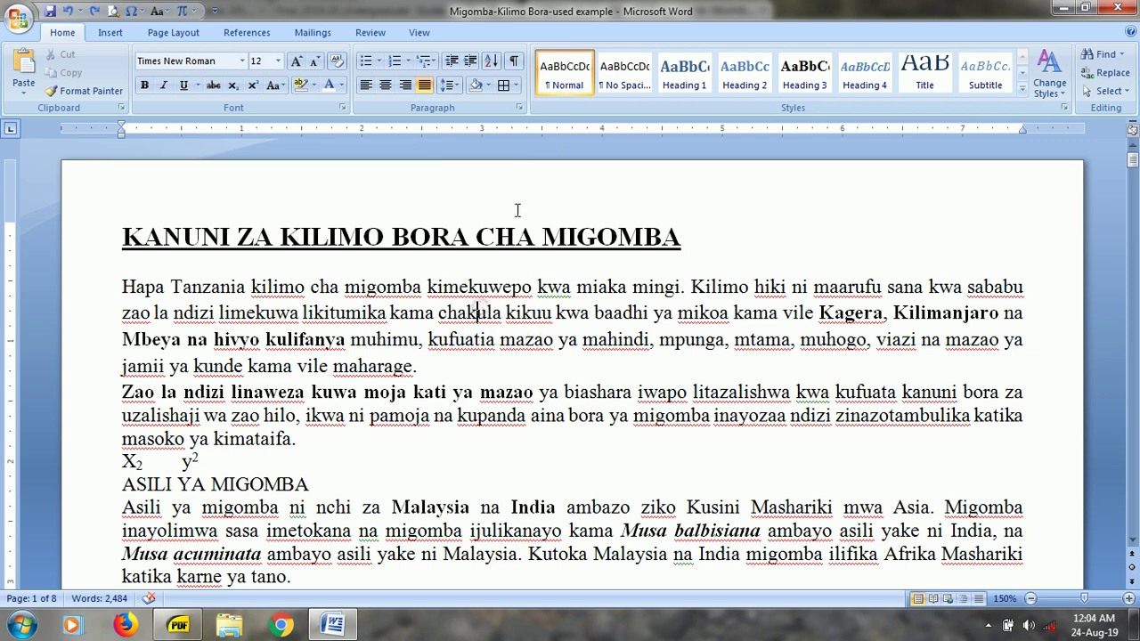
pyautogui.rightClick(562, 86)
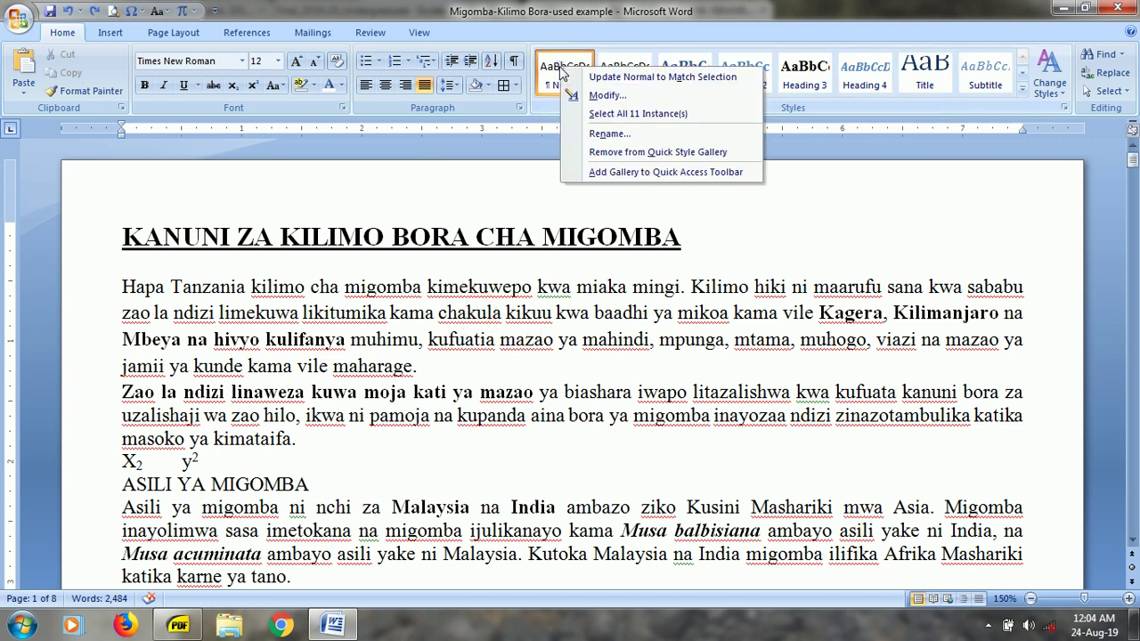
pyautogui.click(603, 96)
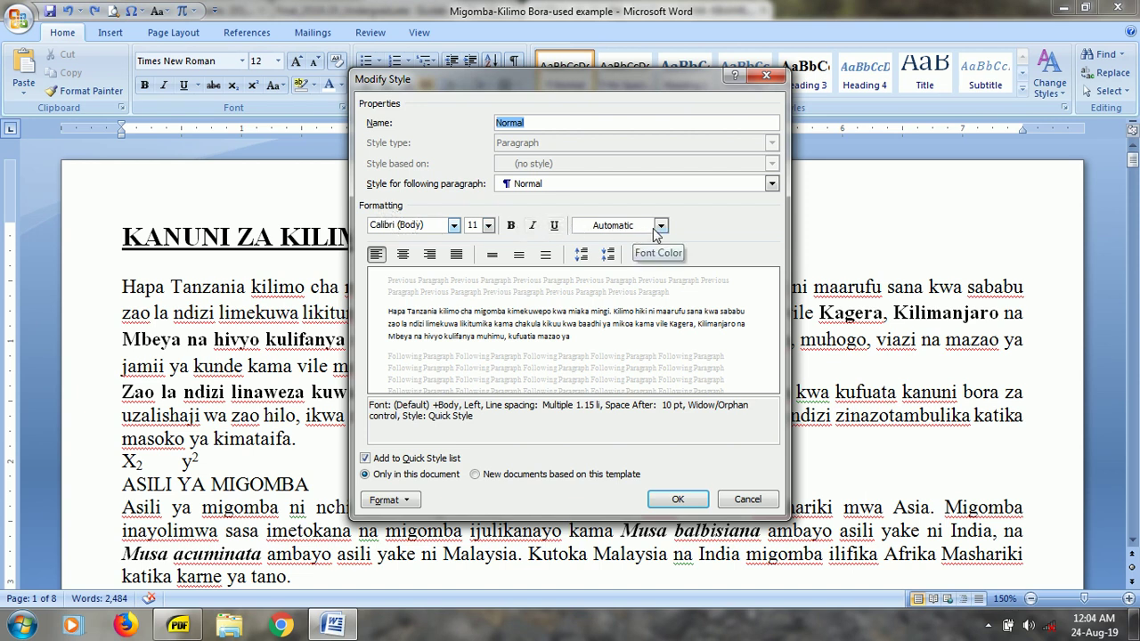
pyautogui.click(660, 226)
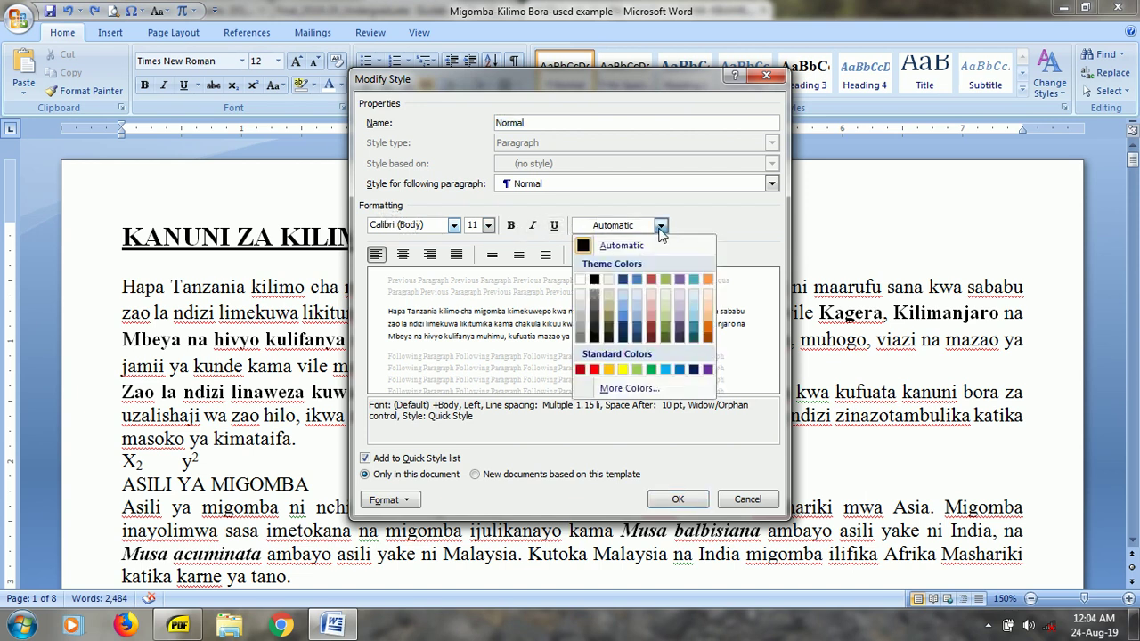
pyautogui.click(581, 247)
pyautogui.click(670, 500)
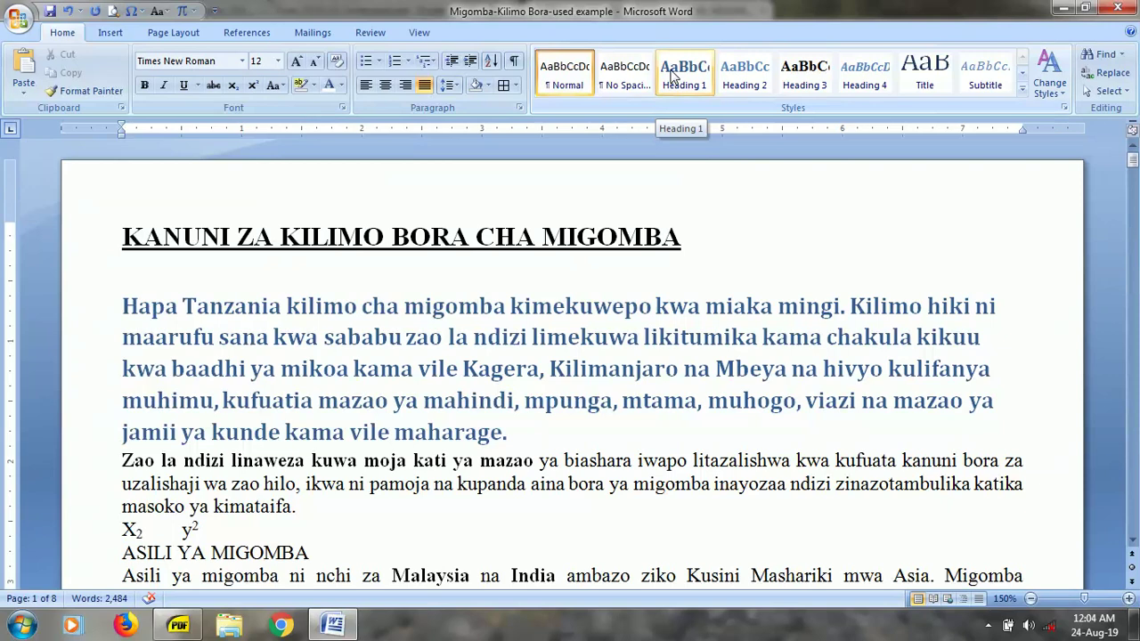
# - Preview the Change Styles colour choices without applying any, then open the Styles pane
pyautogui.scroll(-1, 262, 446)
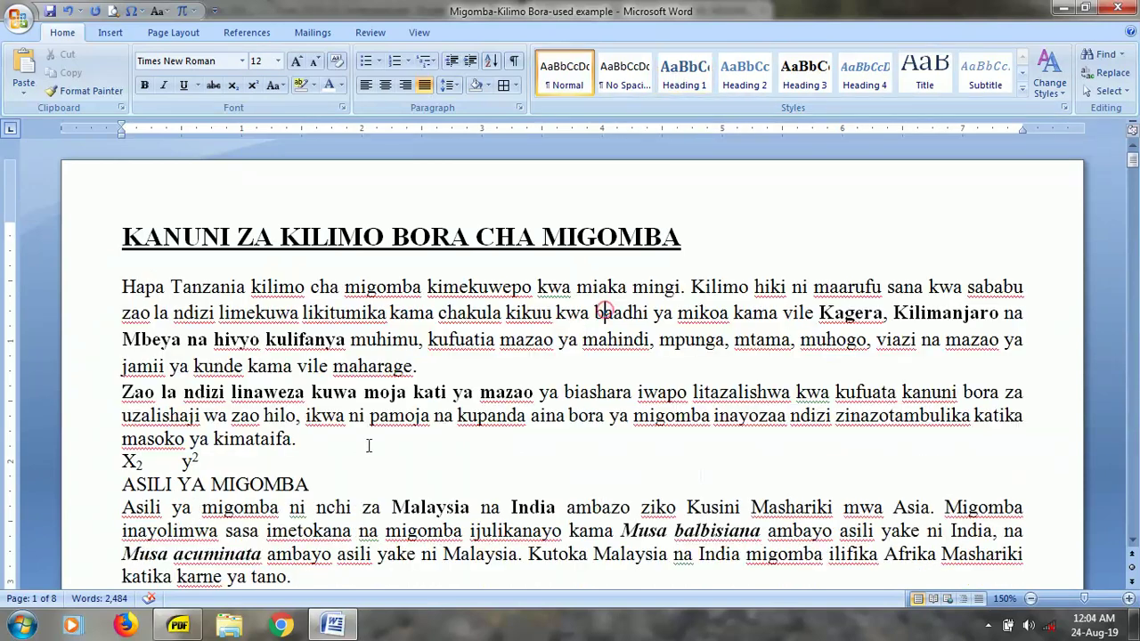
pyautogui.scroll(-5, 262, 445)
pyautogui.scroll(-3, 261, 445)
pyautogui.scroll(-4, 262, 445)
pyautogui.scroll(6, 262, 446)
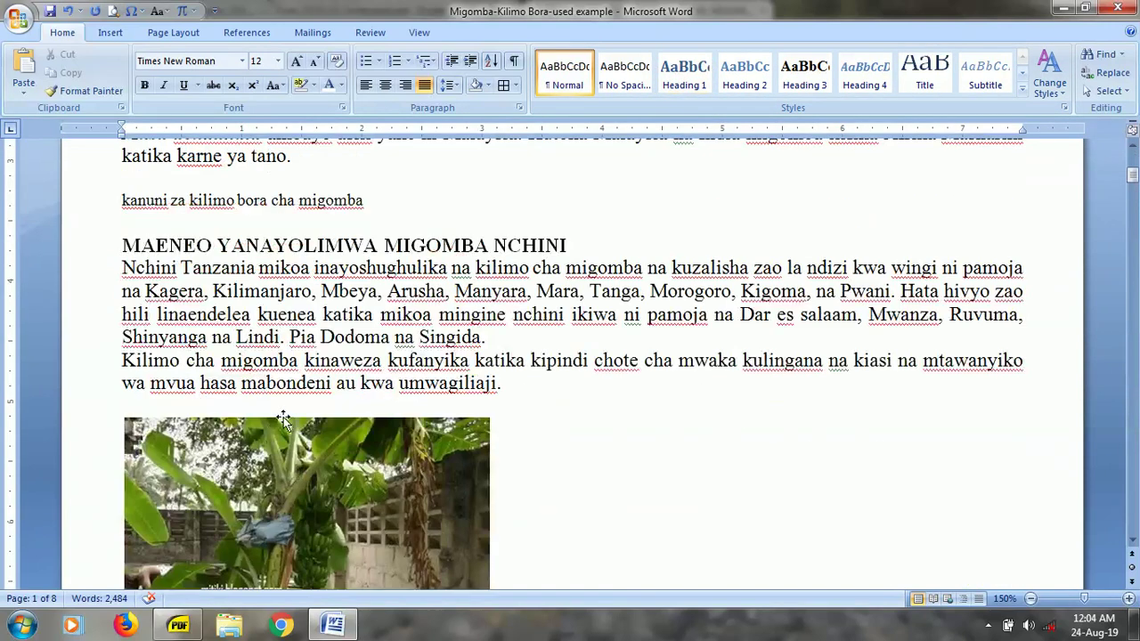
pyautogui.scroll(7, 283, 417)
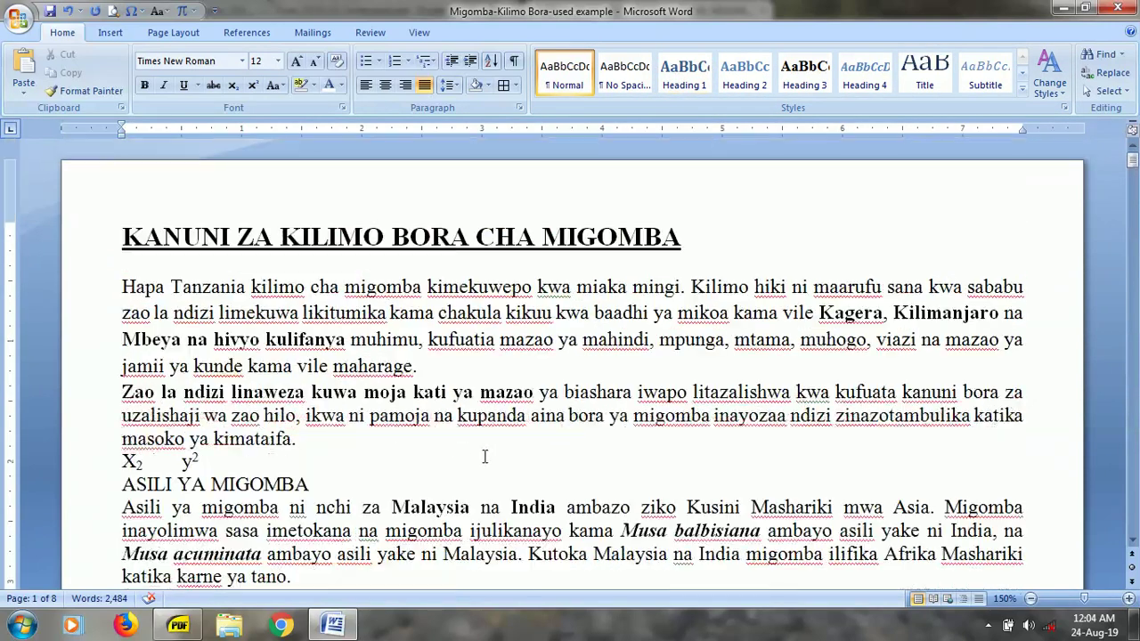
pyautogui.click(1058, 87)
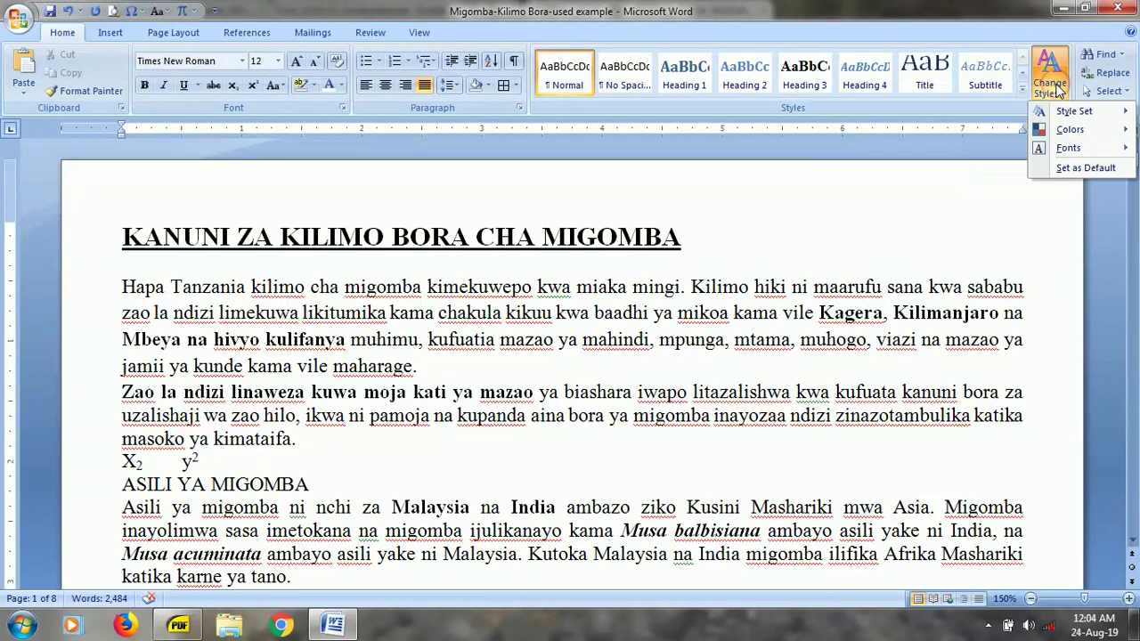
pyautogui.moveTo(1063, 132)
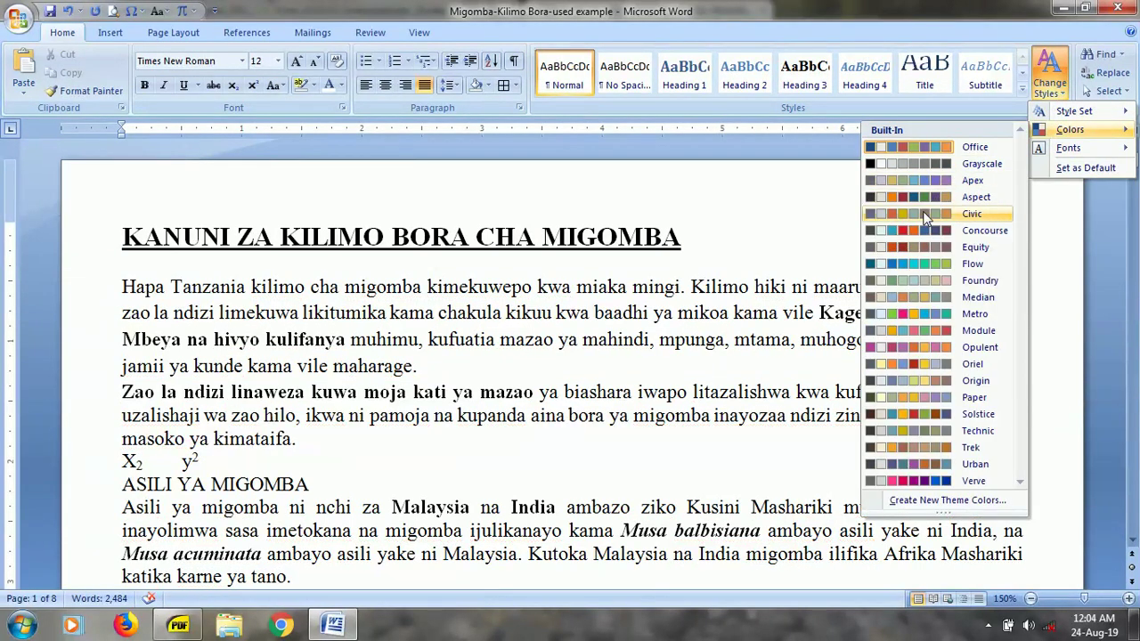
pyautogui.click(904, 299)
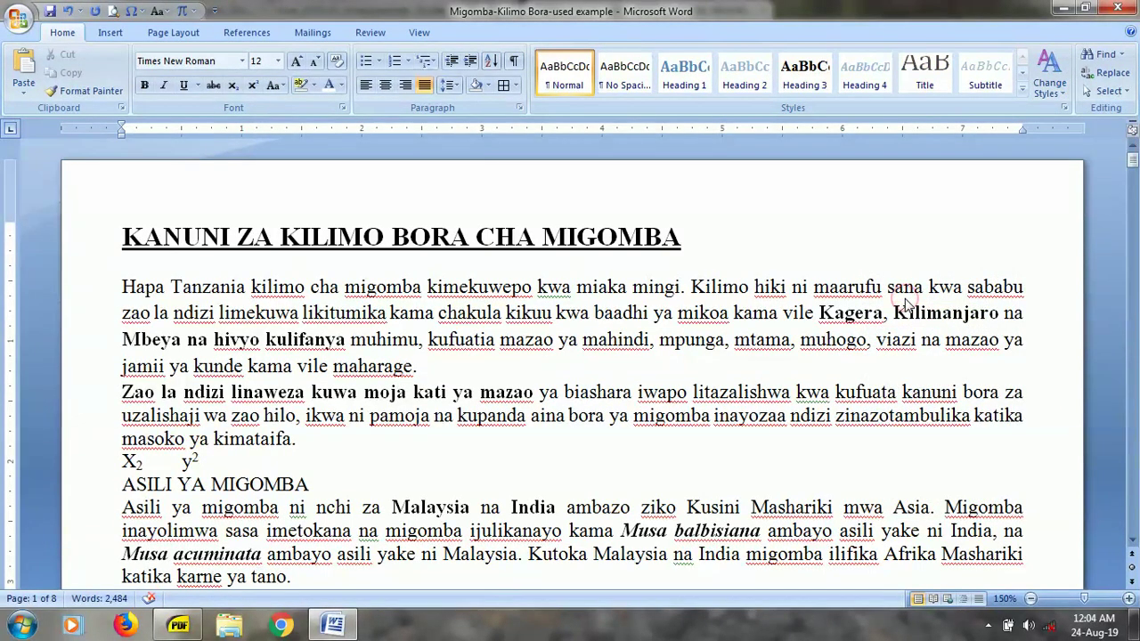
pyautogui.click(1064, 108)
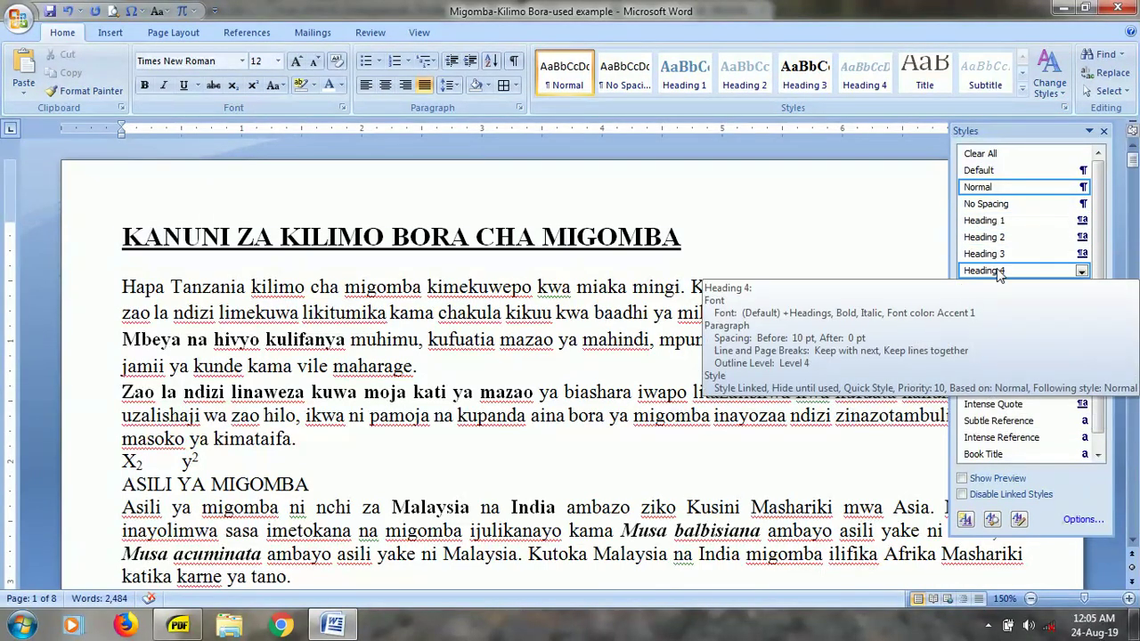
# - Close the Styles pane, reopen it, then close it with its X button
pyautogui.click(1064, 107)
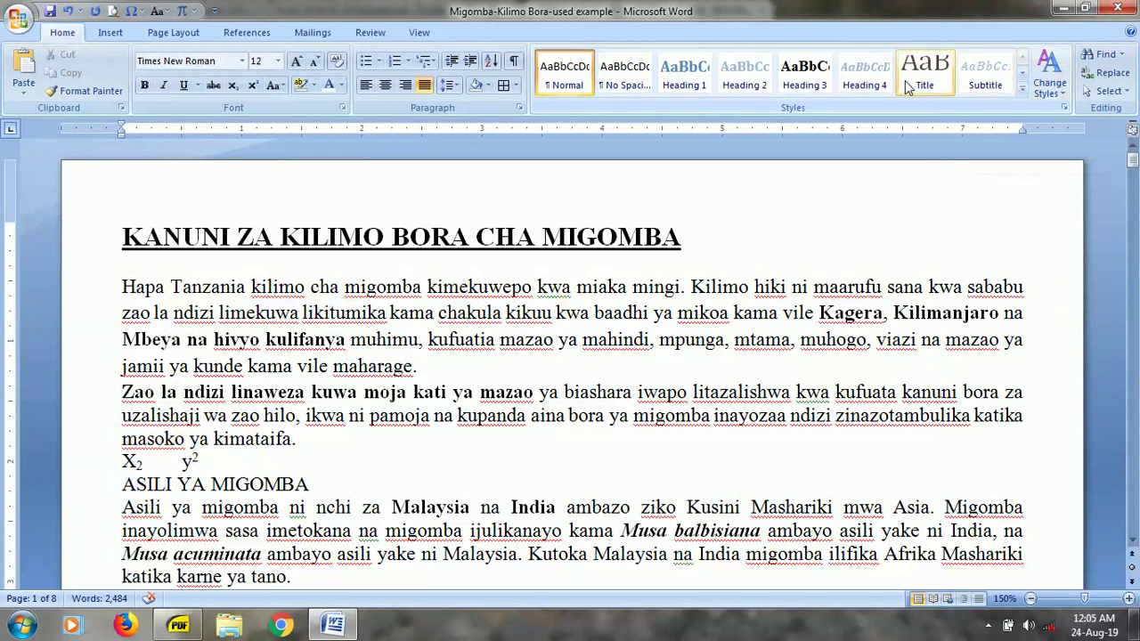
pyautogui.click(1063, 108)
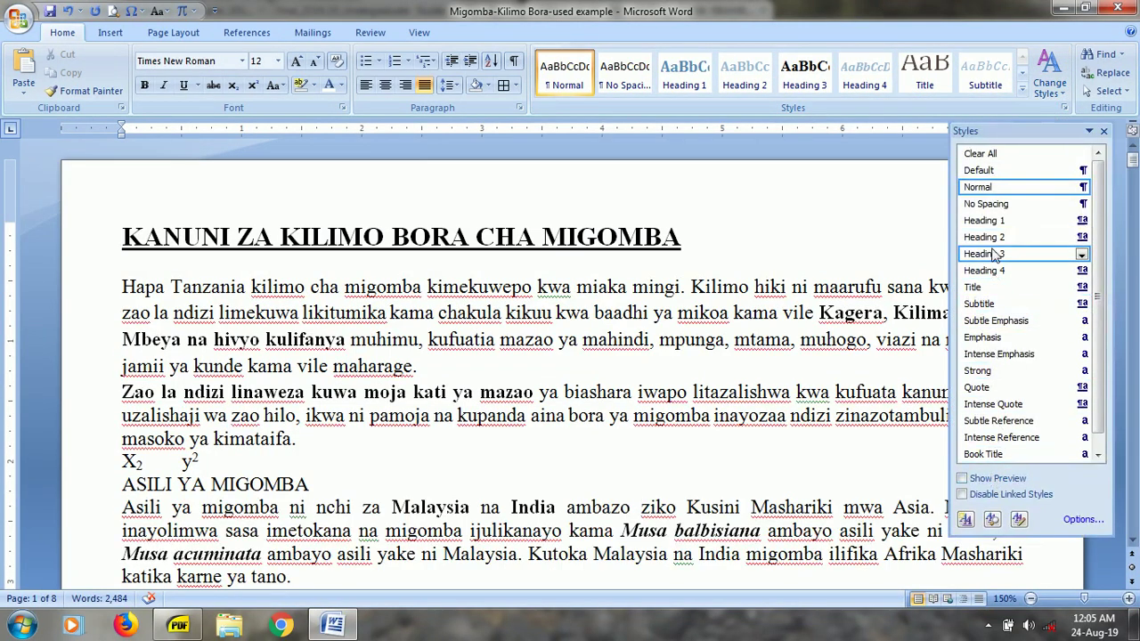
pyautogui.click(1104, 131)
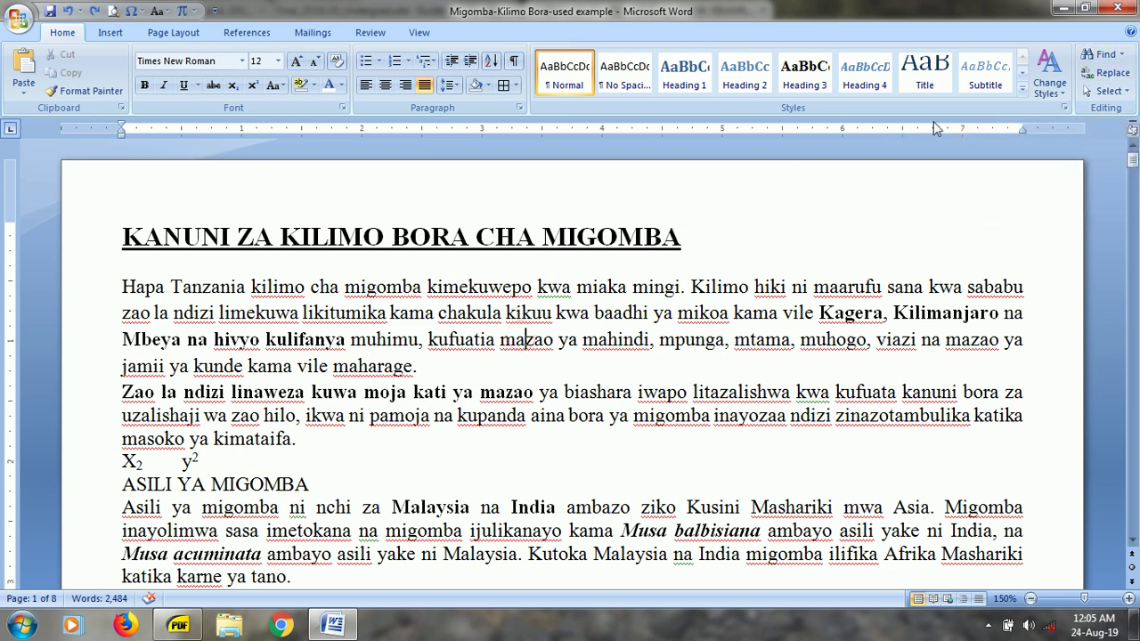
# - Search for 'migomba', step through its occurrences, then cancel the Find dialog
pyautogui.click(1104, 59)
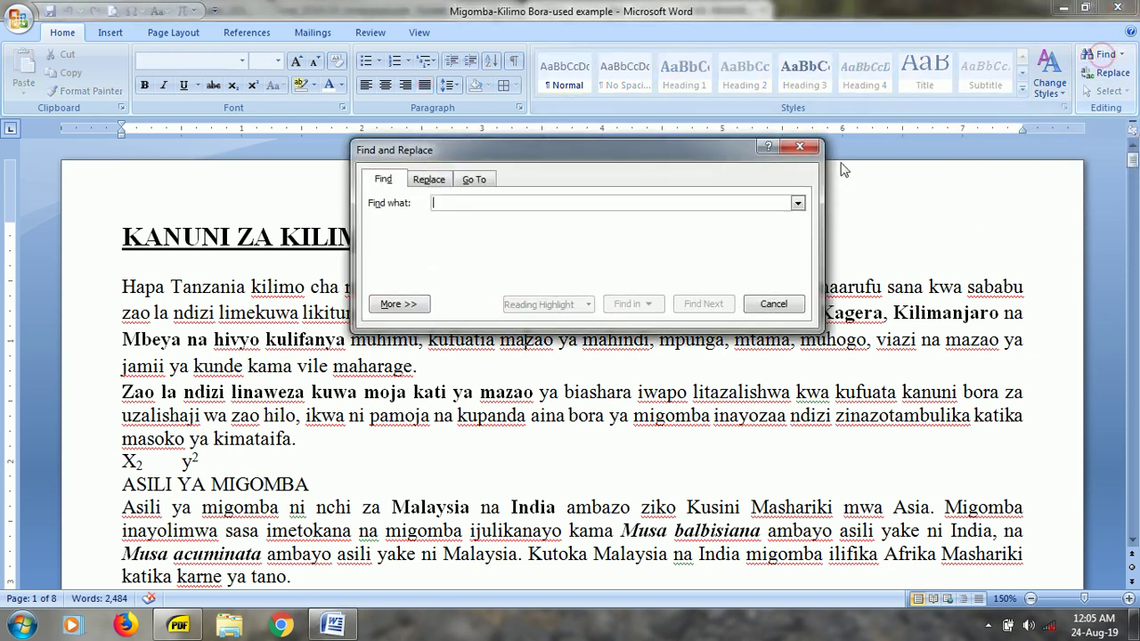
pyautogui.write('m')
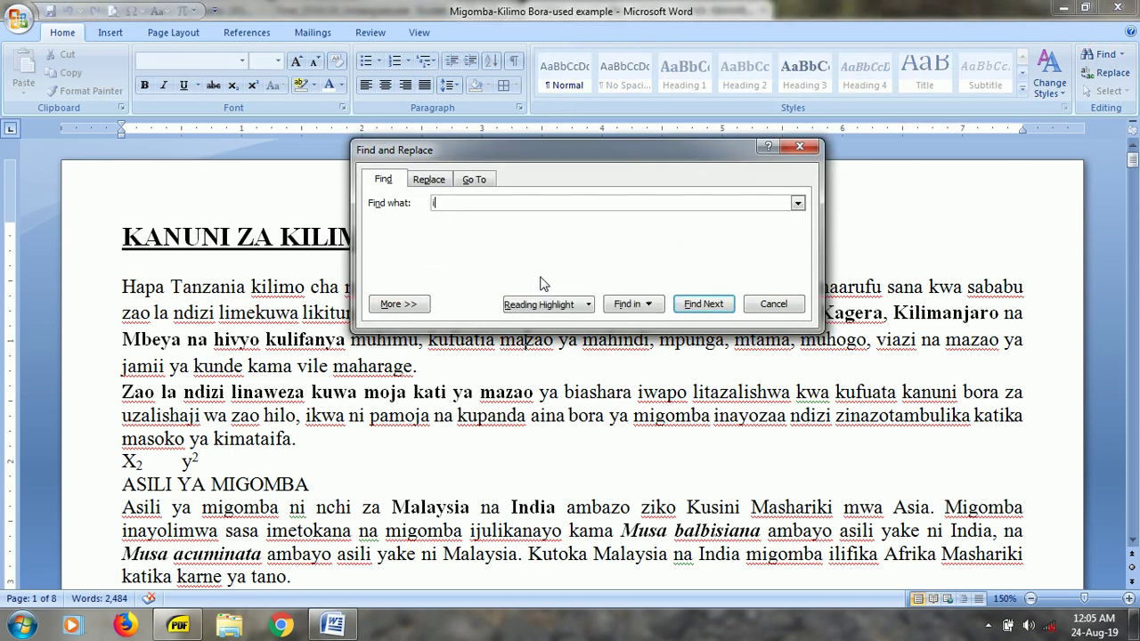
pyautogui.press('BackSpace')
pyautogui.write('migomba')
pyautogui.press('Return')
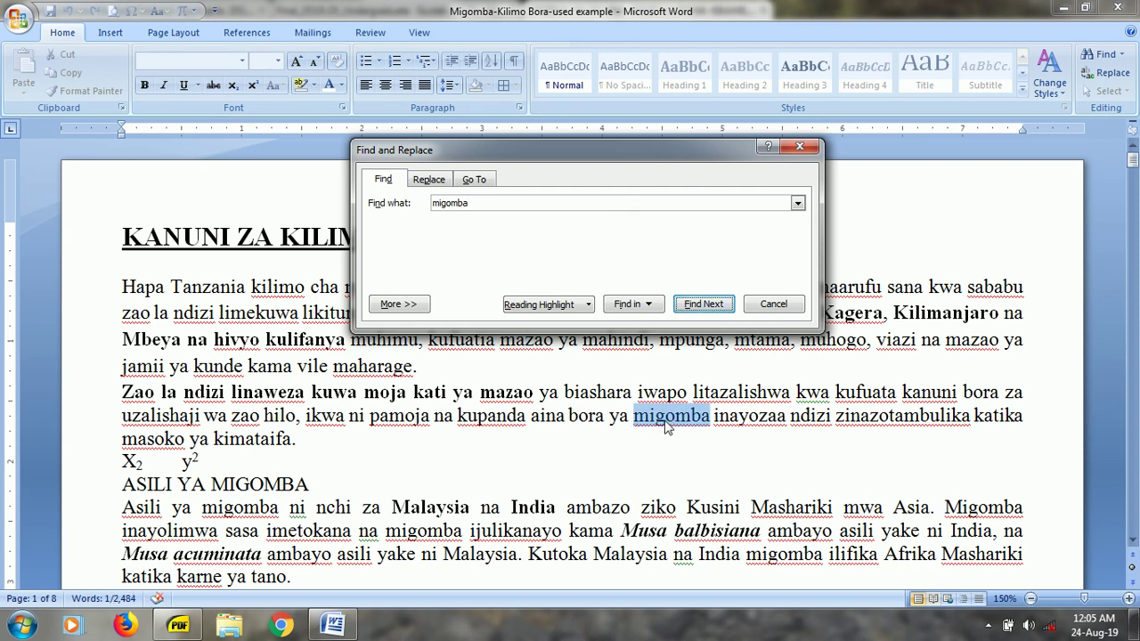
pyautogui.press('Return')
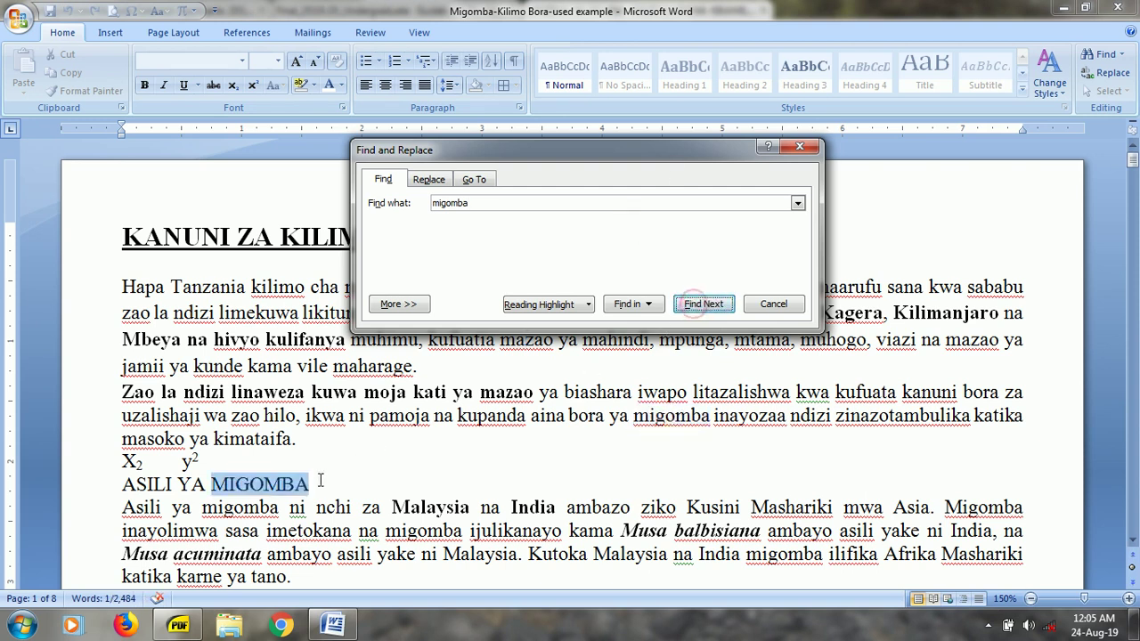
pyautogui.click(704, 305)
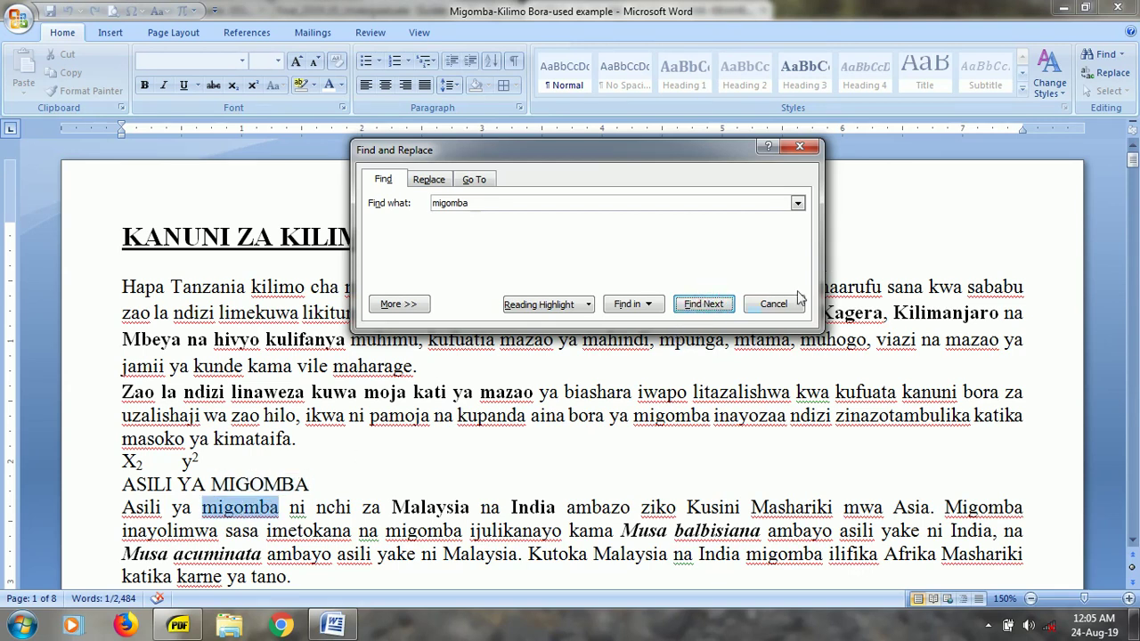
pyautogui.click(768, 303)
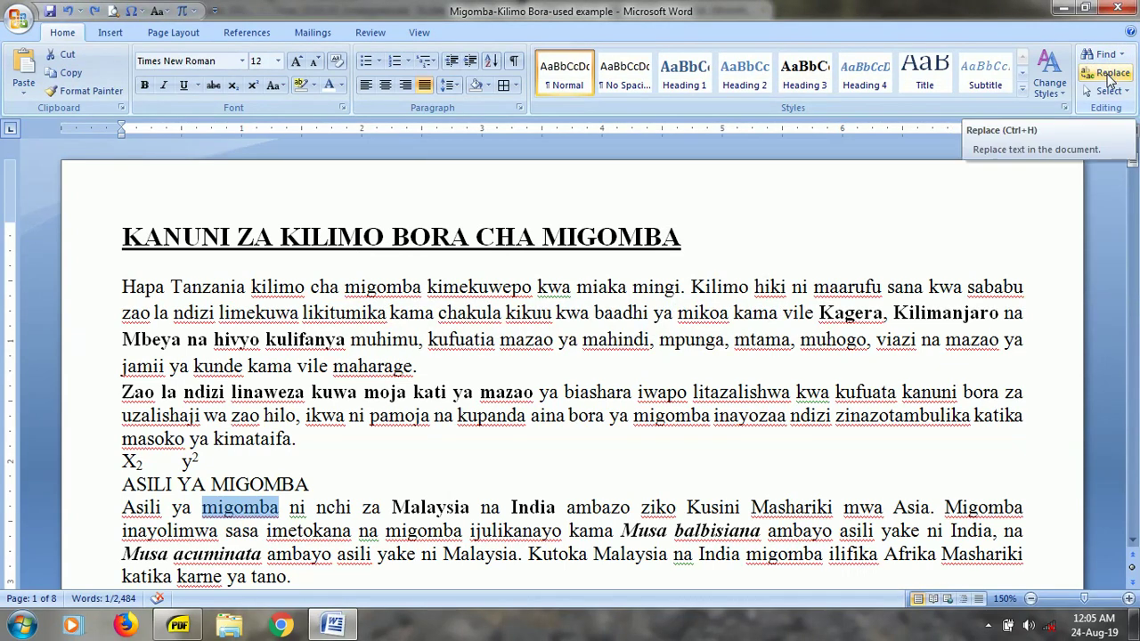
# - Replace one 'Migomba' with 'Mpunga' as a trial, then close the dialog and undo it
pyautogui.click(1109, 78)
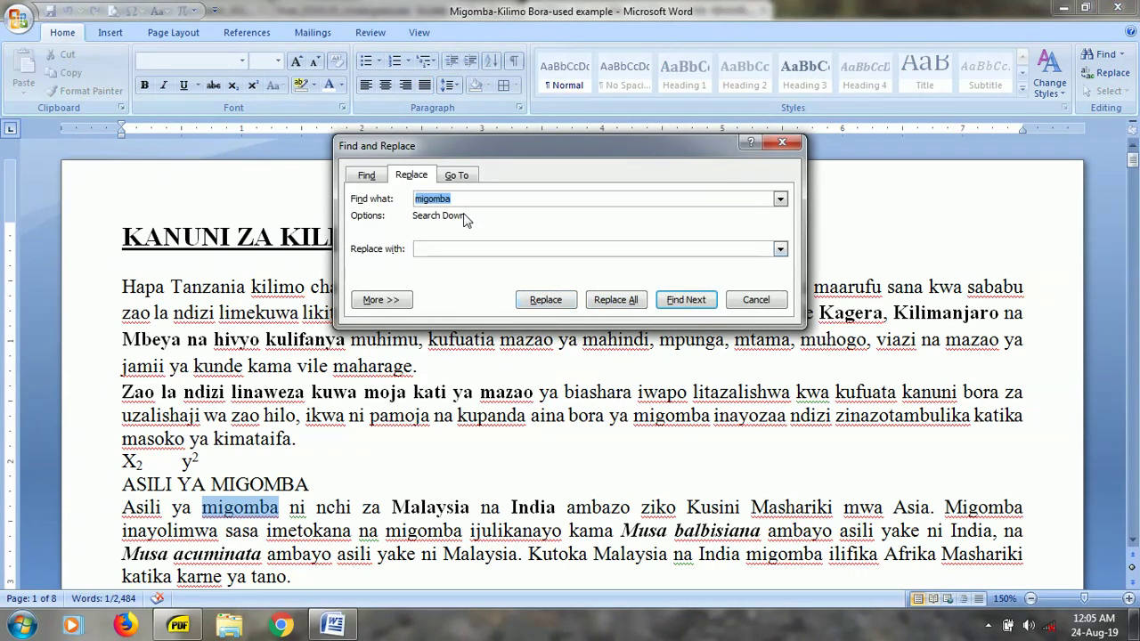
pyautogui.click(434, 248)
pyautogui.write('mpunga')
pyautogui.click(671, 303)
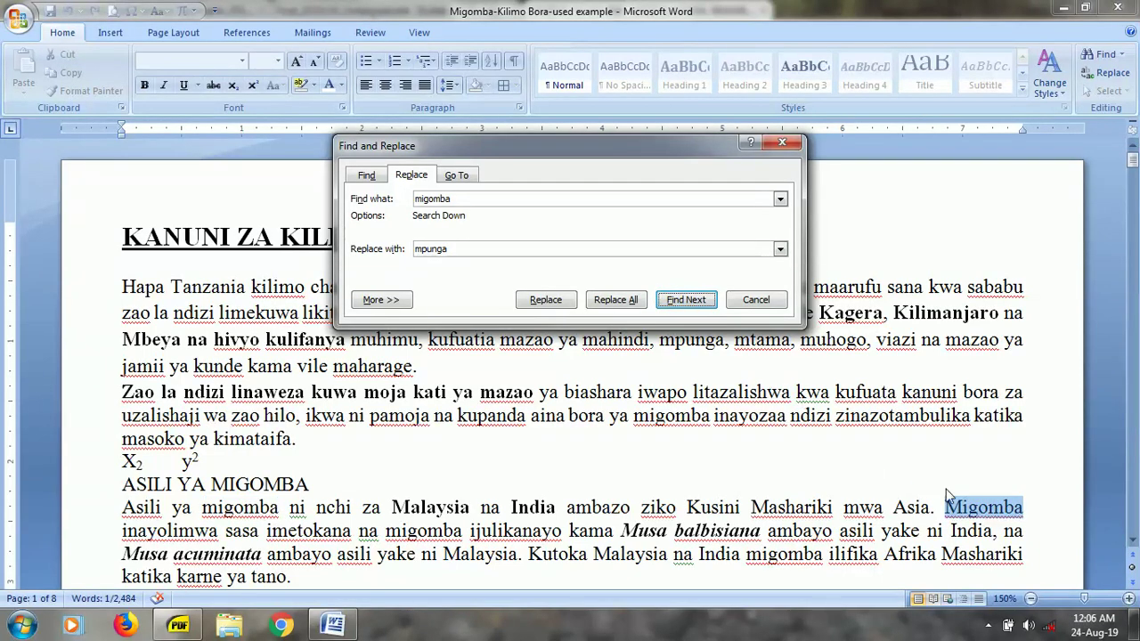
pyautogui.click(555, 301)
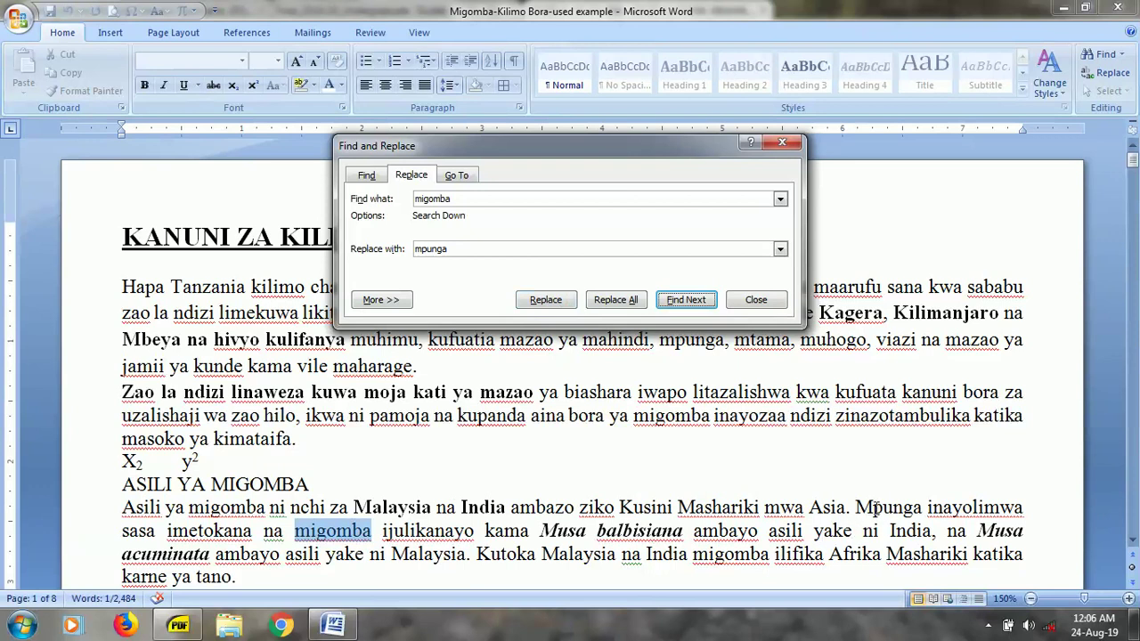
pyautogui.press('Escape')
pyautogui.hotkey('ctrl', 'z')
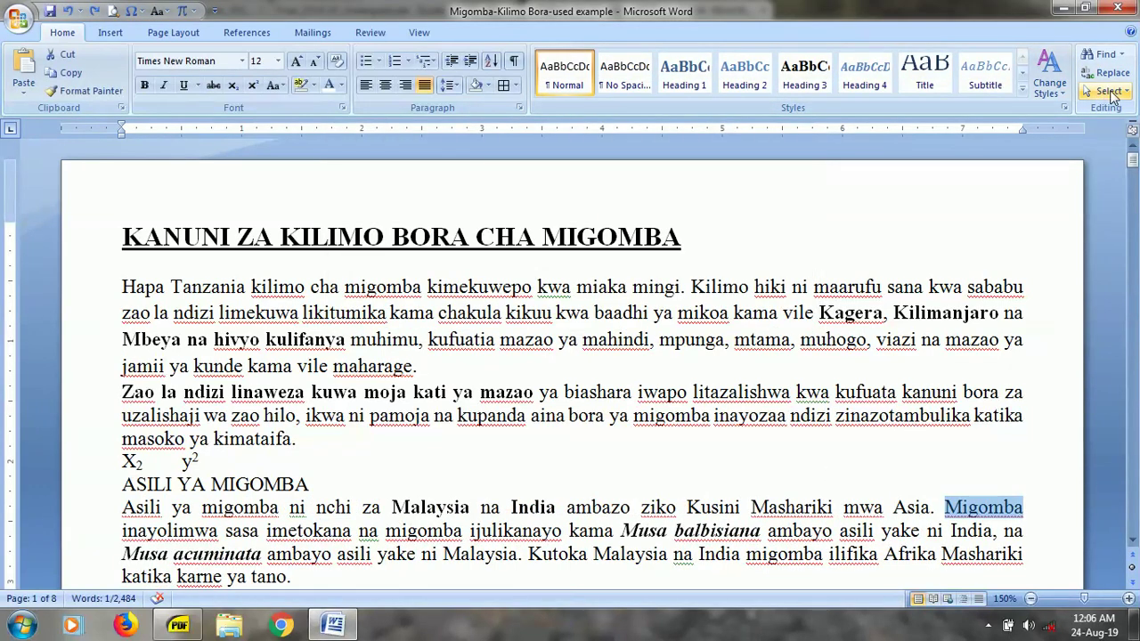
# - Select the entire document, then switch the Select tool to Select Objects mode
pyautogui.click(1112, 92)
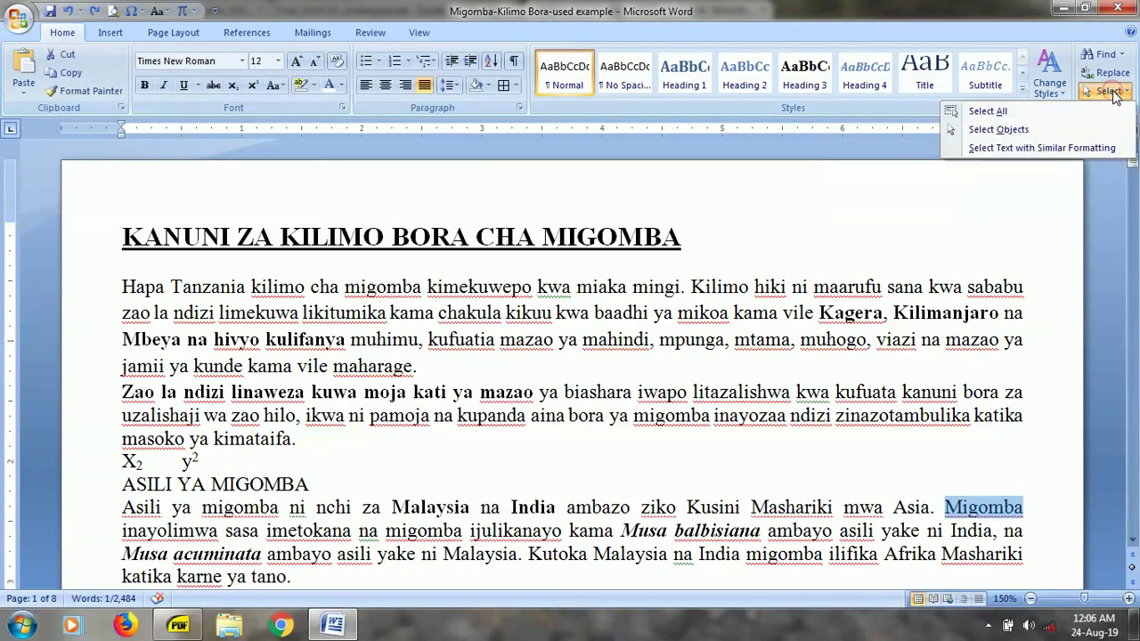
pyautogui.click(988, 112)
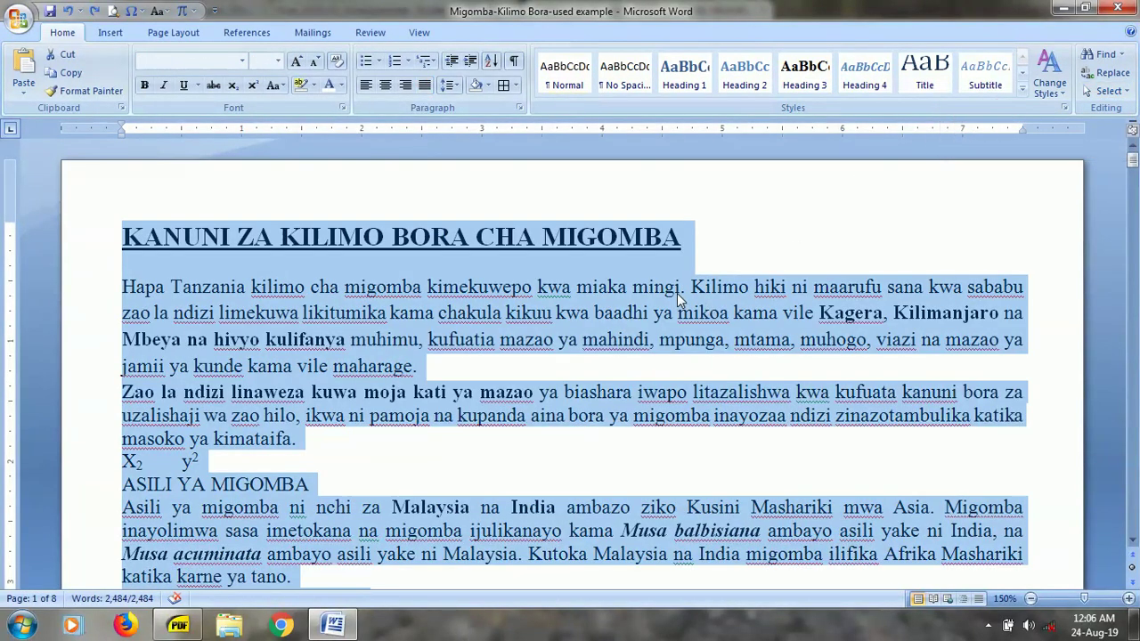
pyautogui.click(1109, 91)
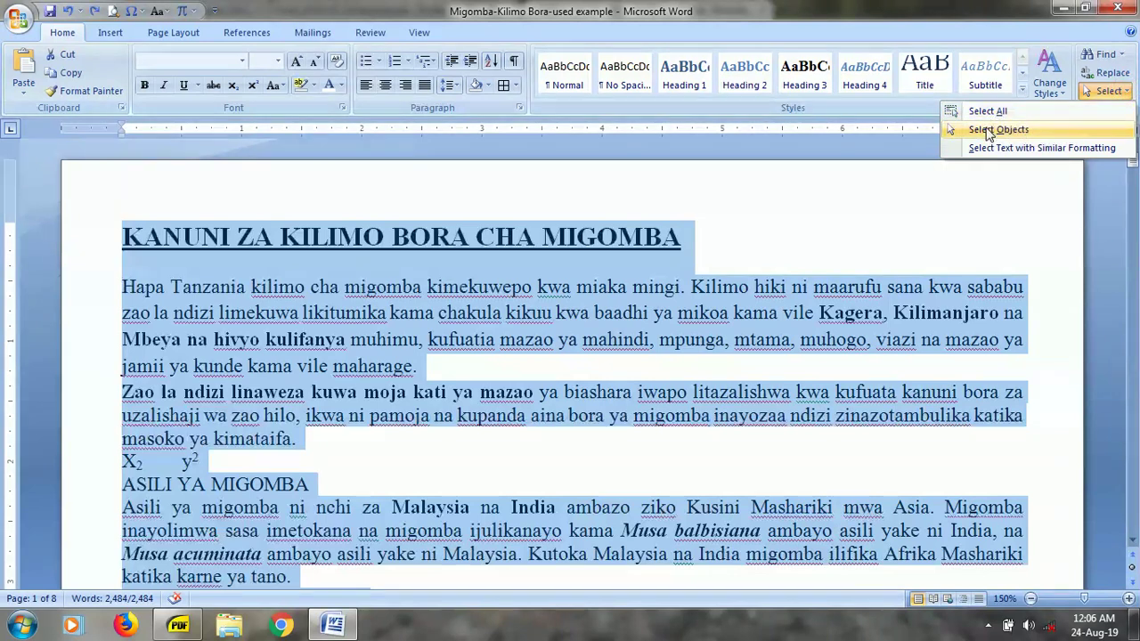
pyautogui.click(982, 132)
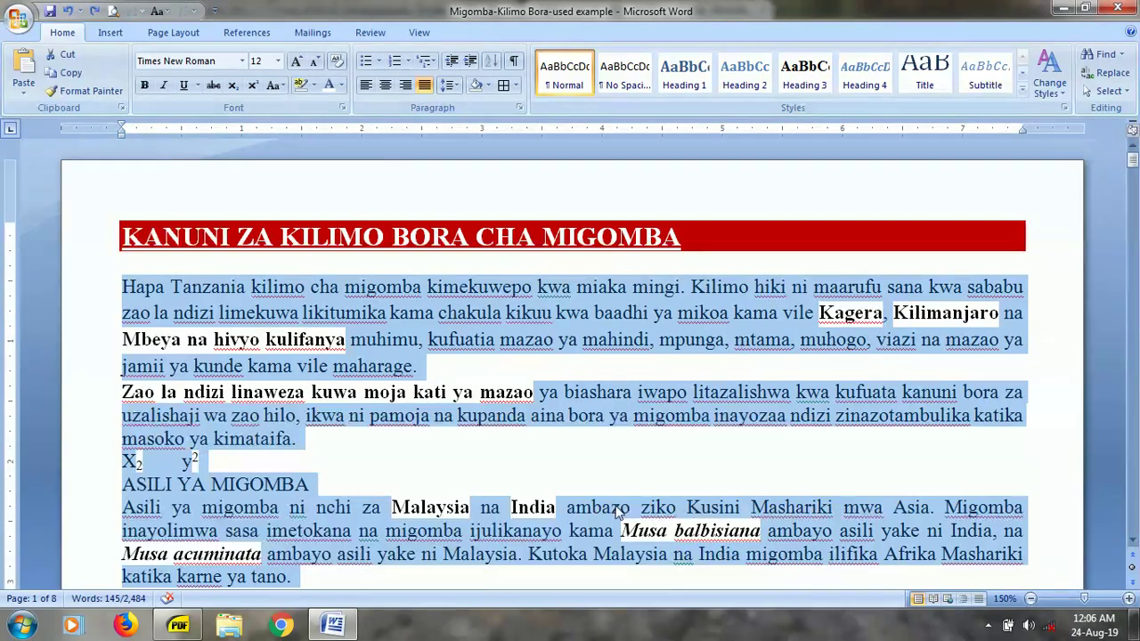
pyautogui.scroll(-3, 620, 513)
pyautogui.scroll(-2, 535, 472)
pyautogui.scroll(2, 485, 445)
pyautogui.scroll(3, 481, 428)
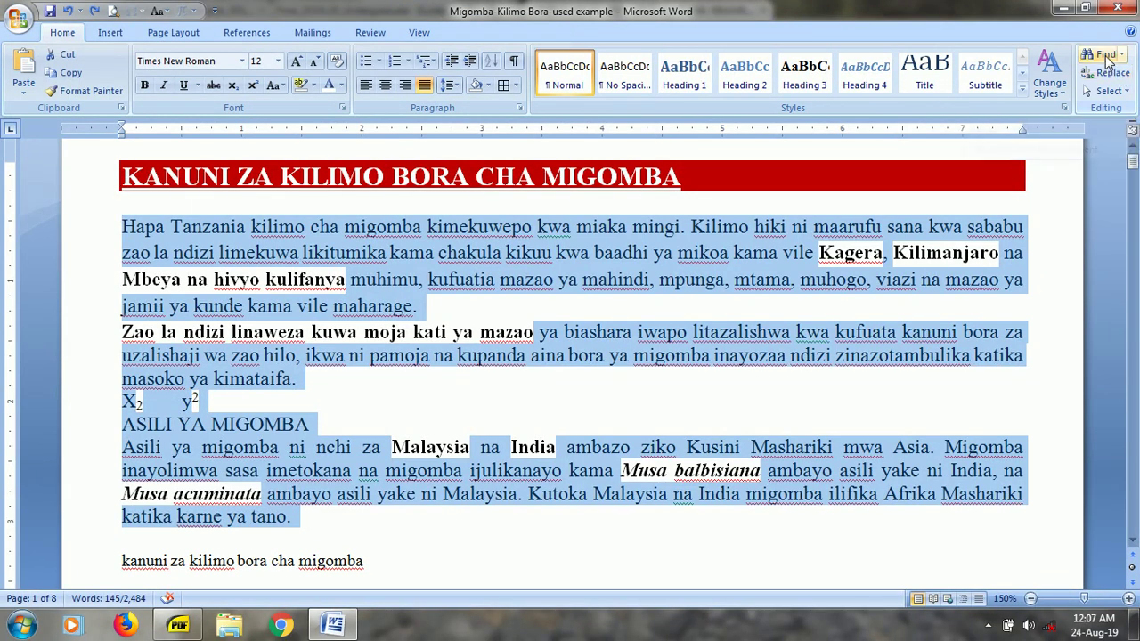
# - Deselect the text, open and cancel Find, then bring up Go To with Ctrl+G
pyautogui.click(179, 400)
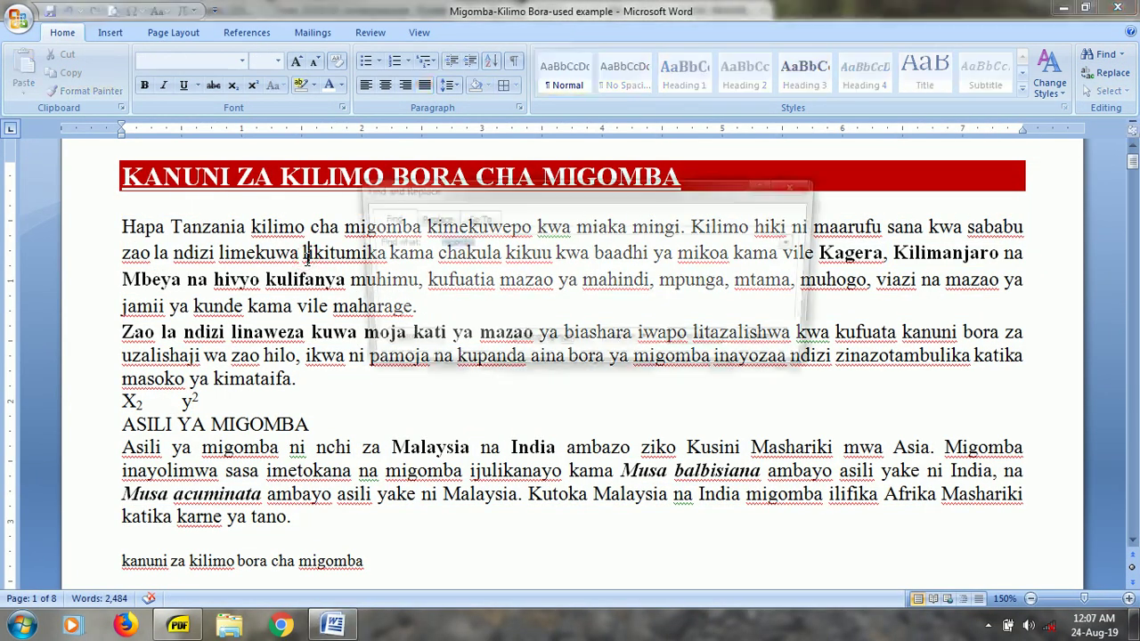
pyautogui.hotkey('ctrl', 'f')
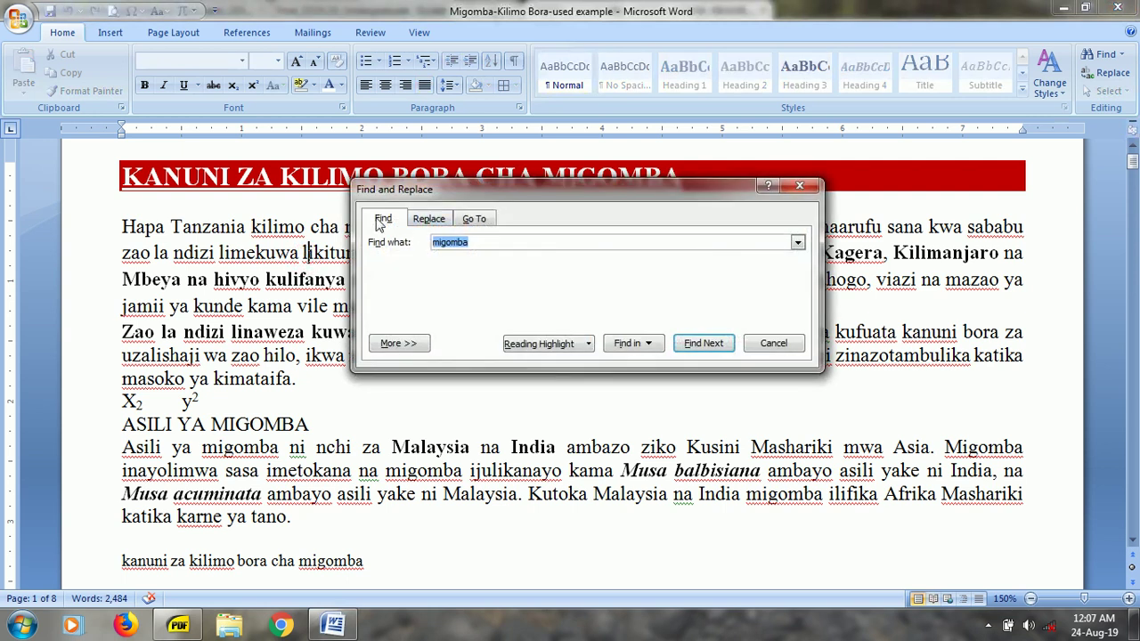
pyautogui.click(768, 340)
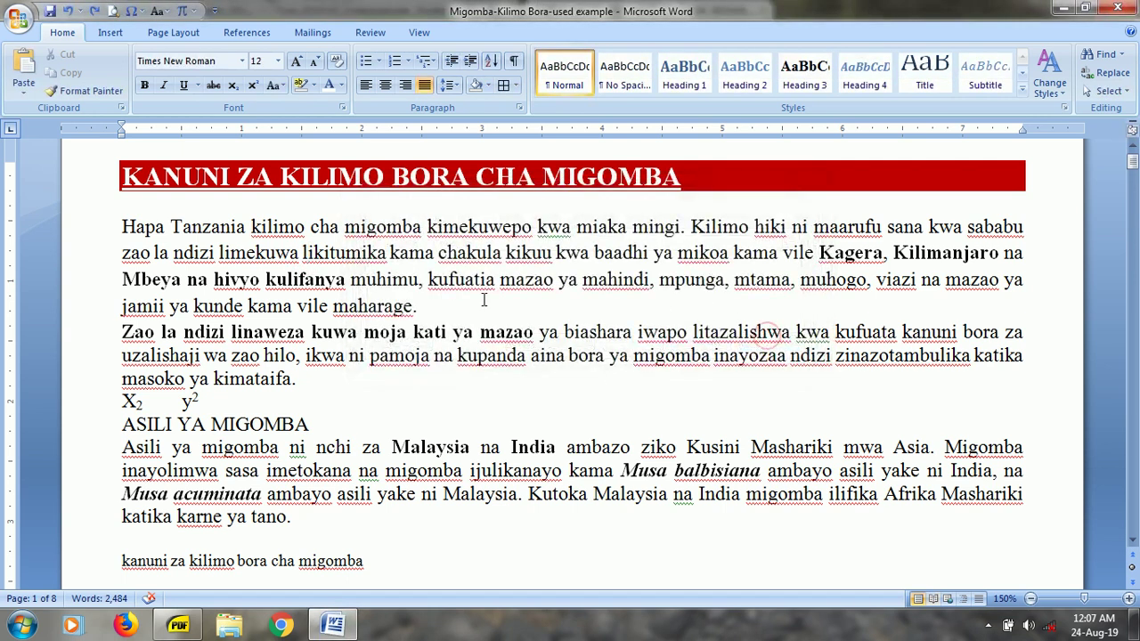
pyautogui.hotkey('ctrl', 'g')
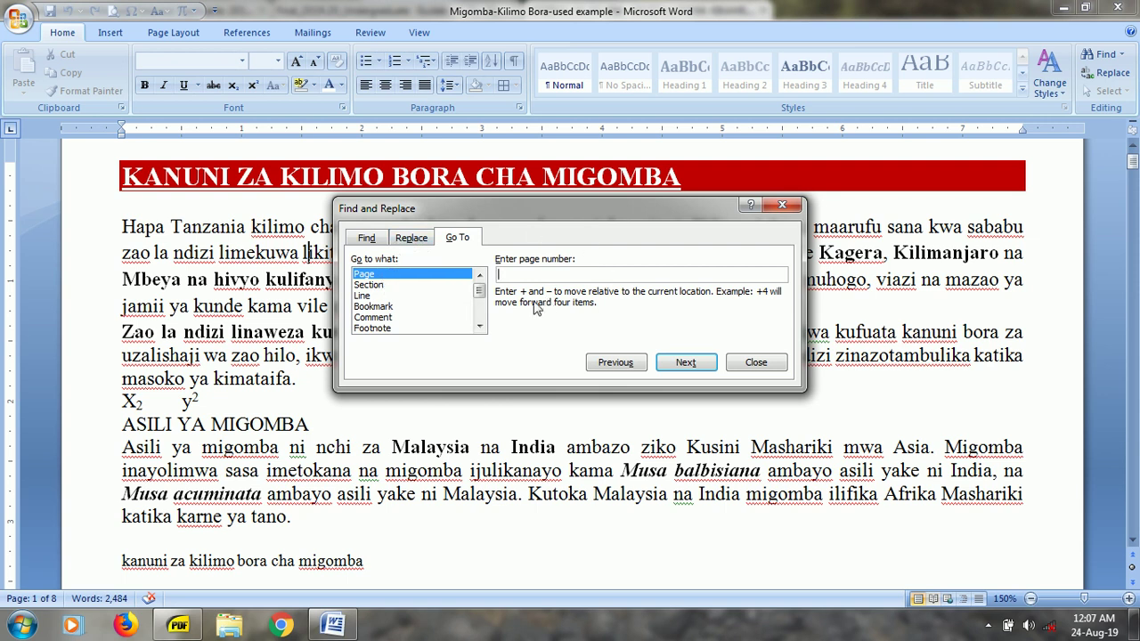
pyautogui.write('7')
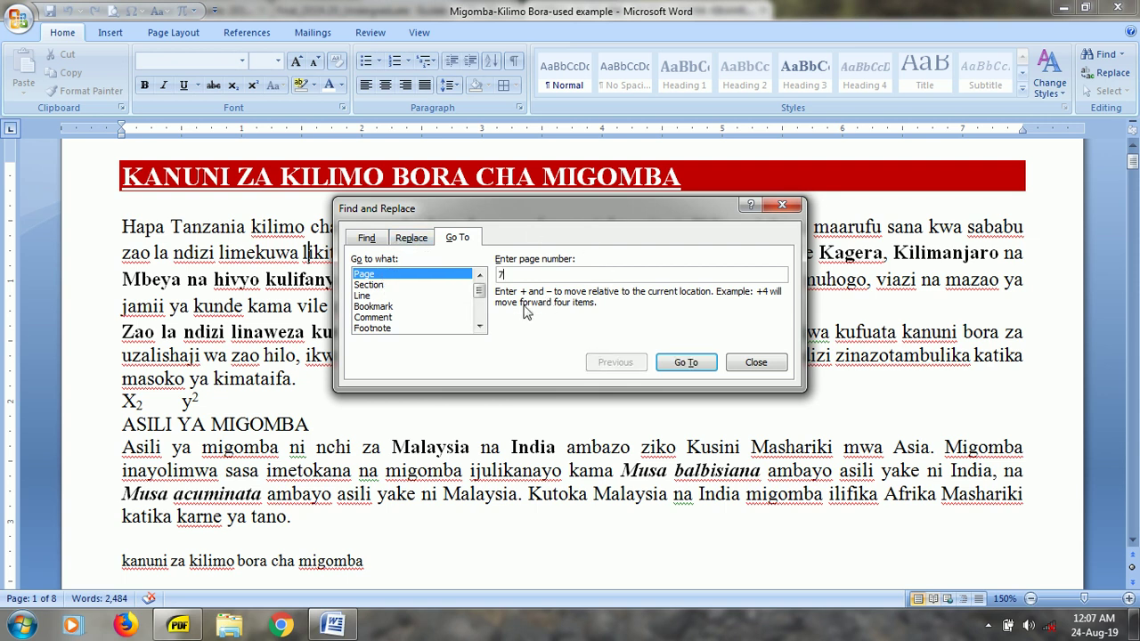
pyautogui.press('Return')
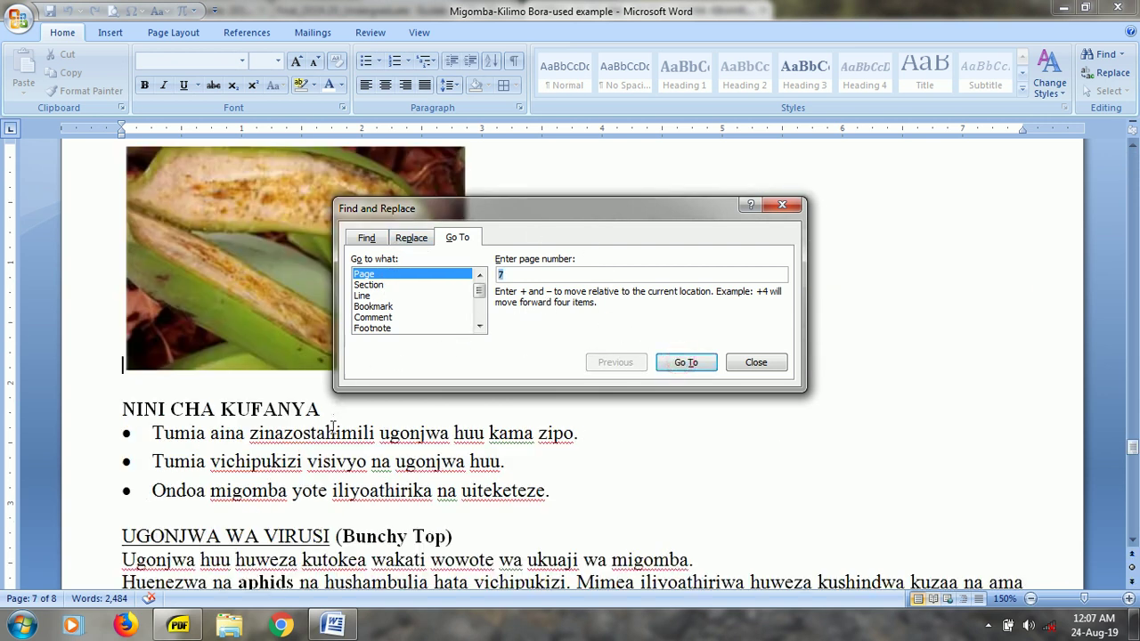
pyautogui.moveTo(411, 210); pyautogui.dragTo(431, 292)
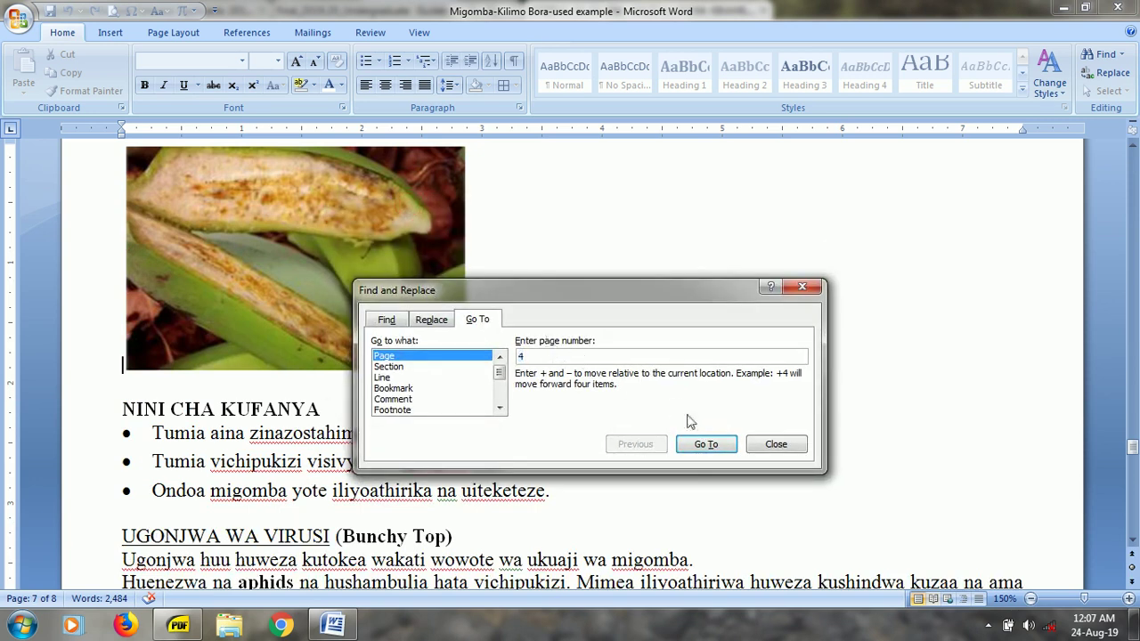
pyautogui.click(705, 443)
pyautogui.write('1')
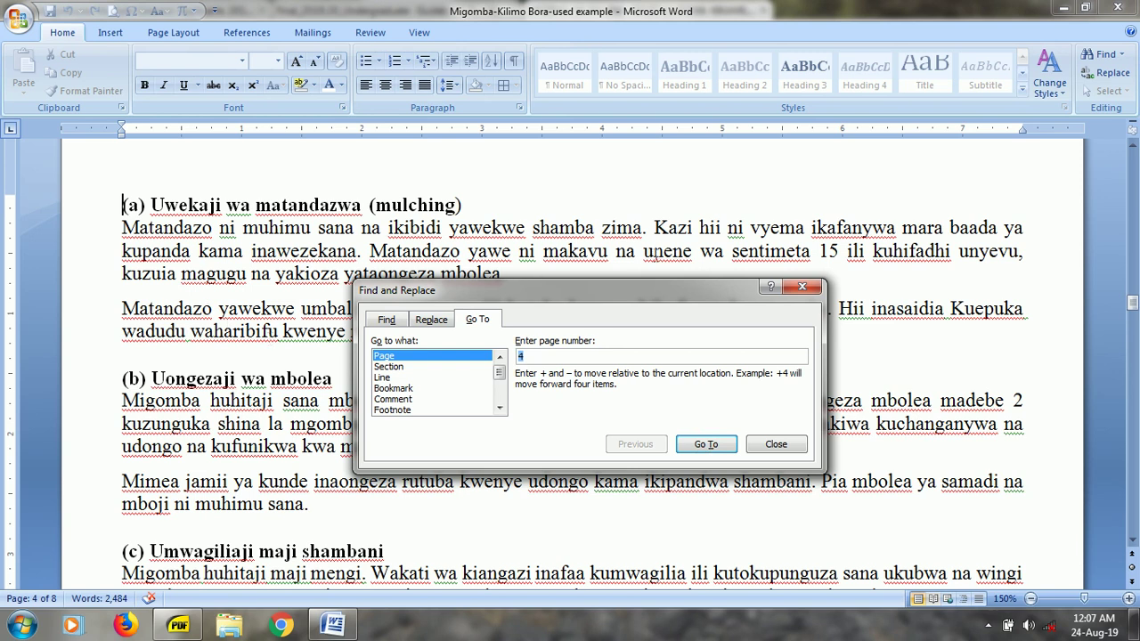
pyautogui.click(705, 444)
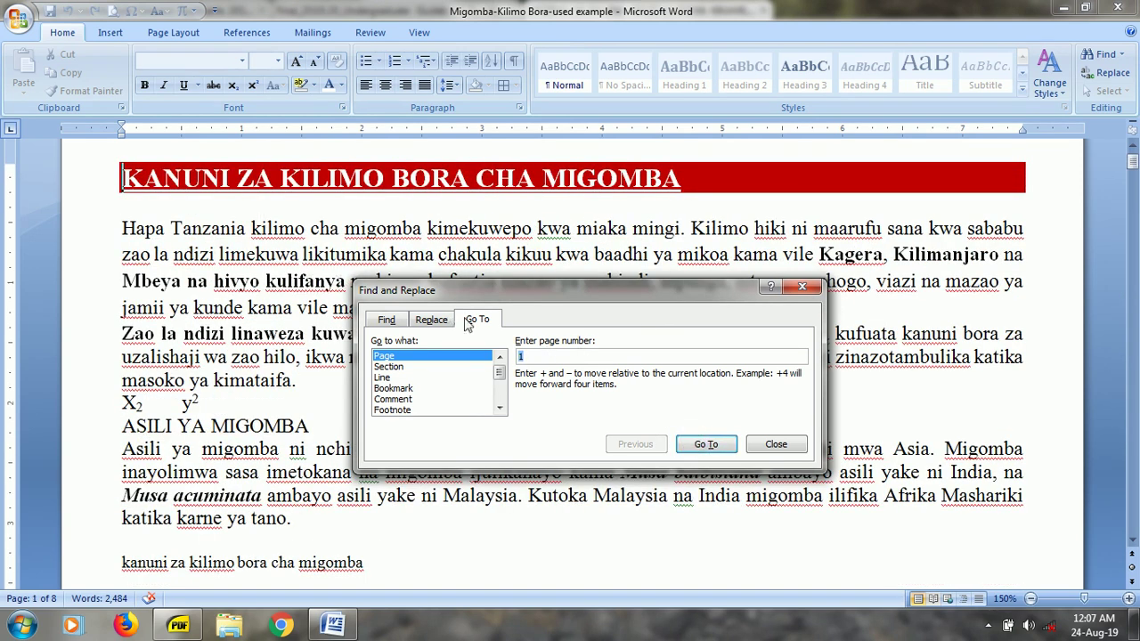
# - Close the Go To dialog, then open Replace with Ctrl+H and cancel it unchanged
pyautogui.click(775, 449)
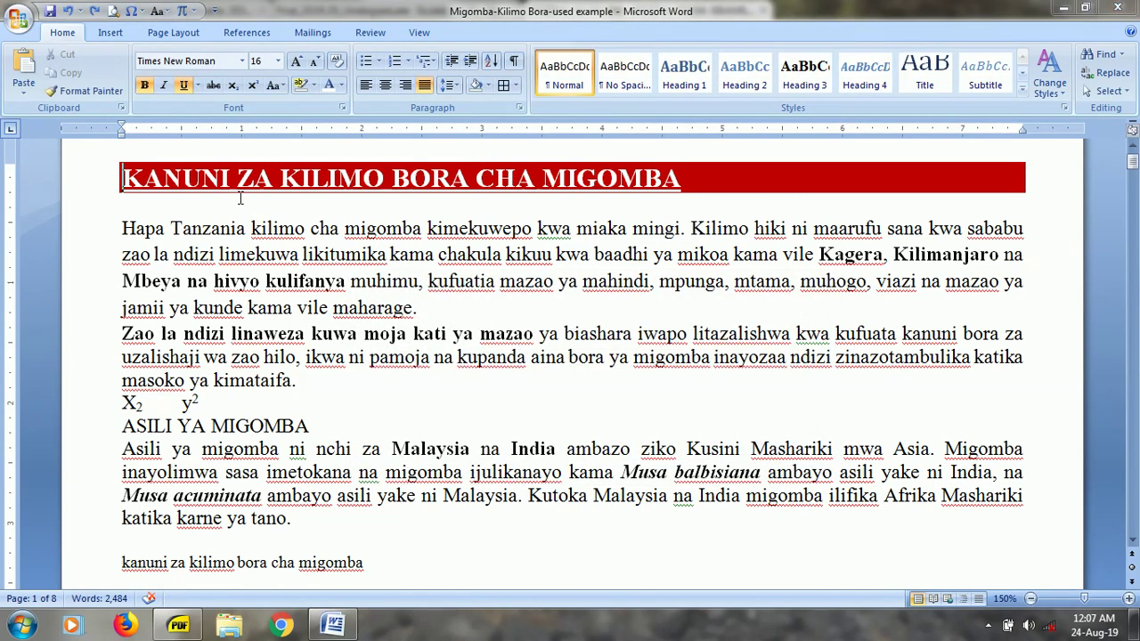
pyautogui.hotkey('ctrl', 'h')
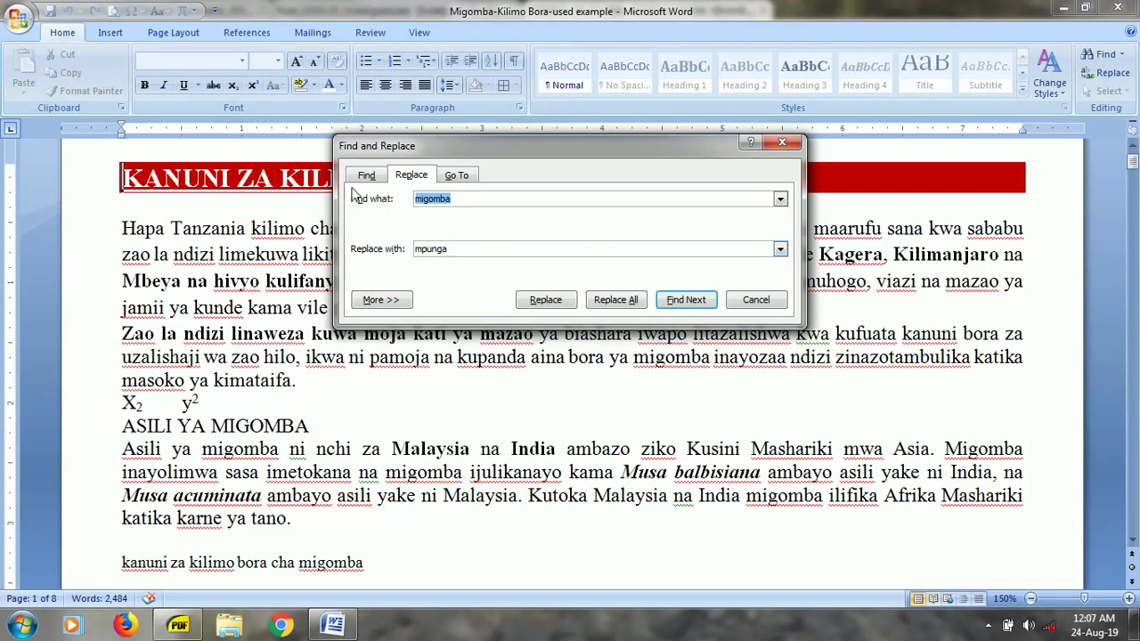
pyautogui.click(759, 304)
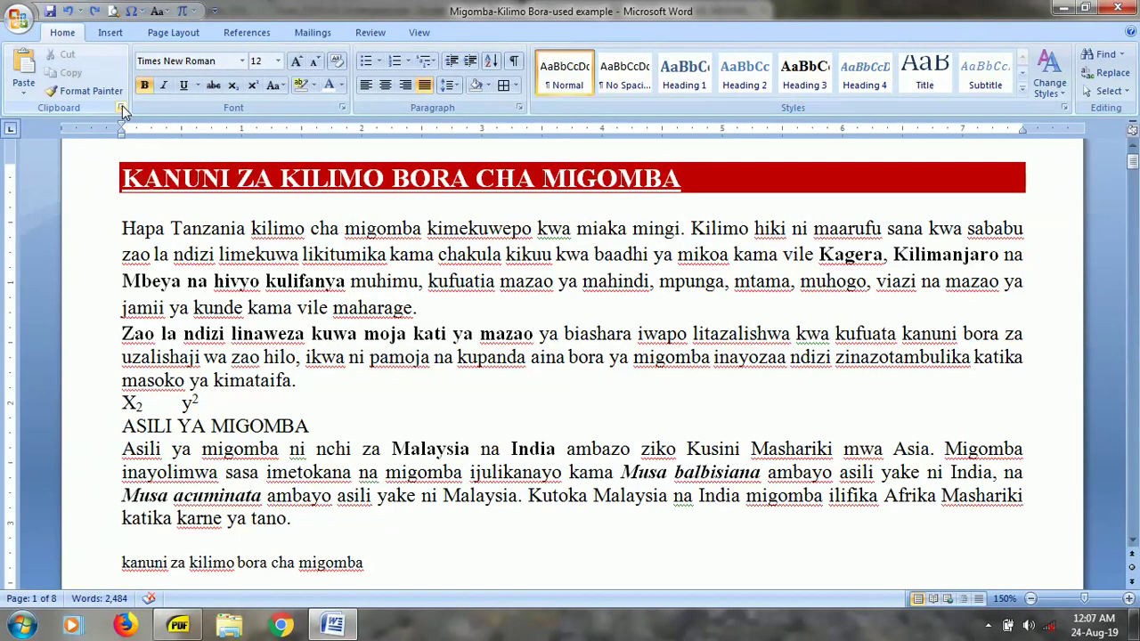
pyautogui.click(121, 108)
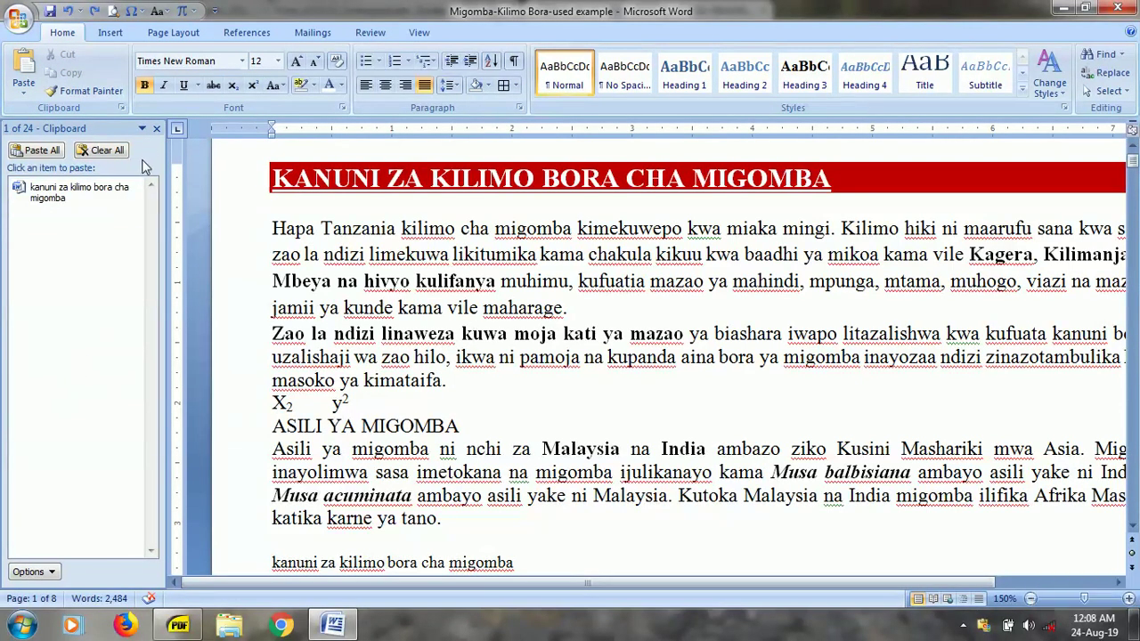
pyautogui.click(154, 130)
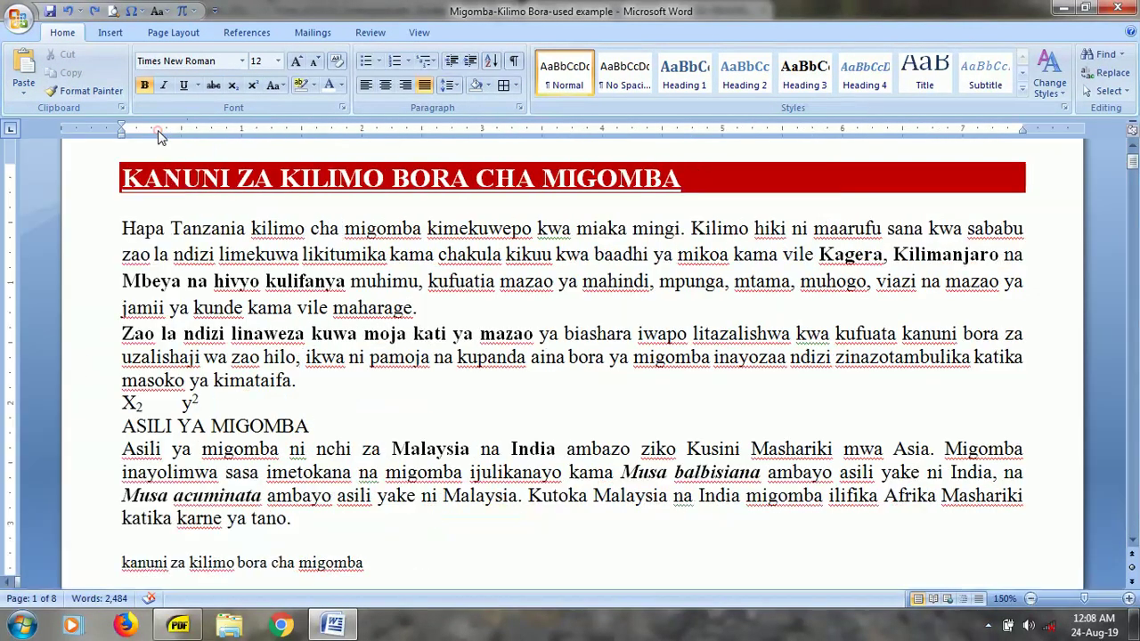
pyautogui.click(342, 108)
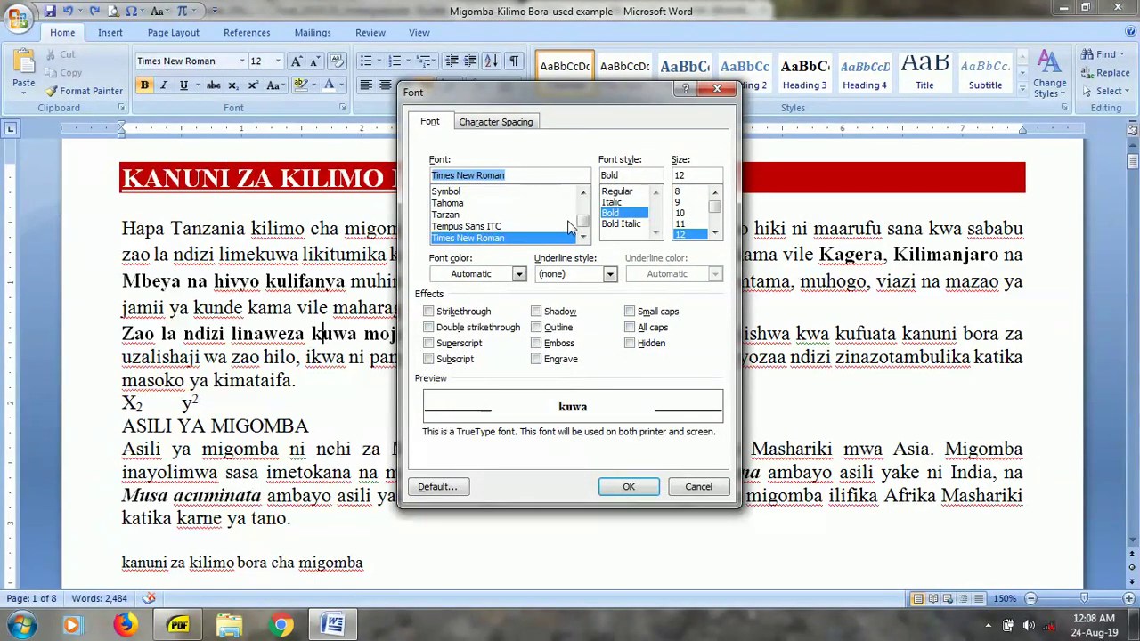
pyautogui.click(704, 487)
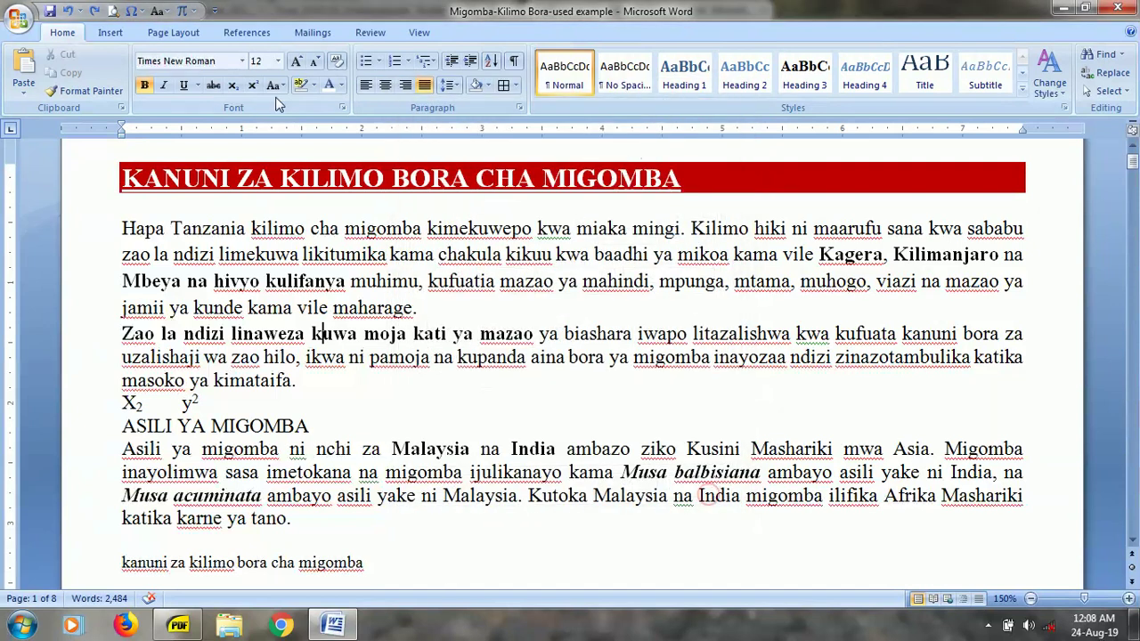
pyautogui.click(518, 108)
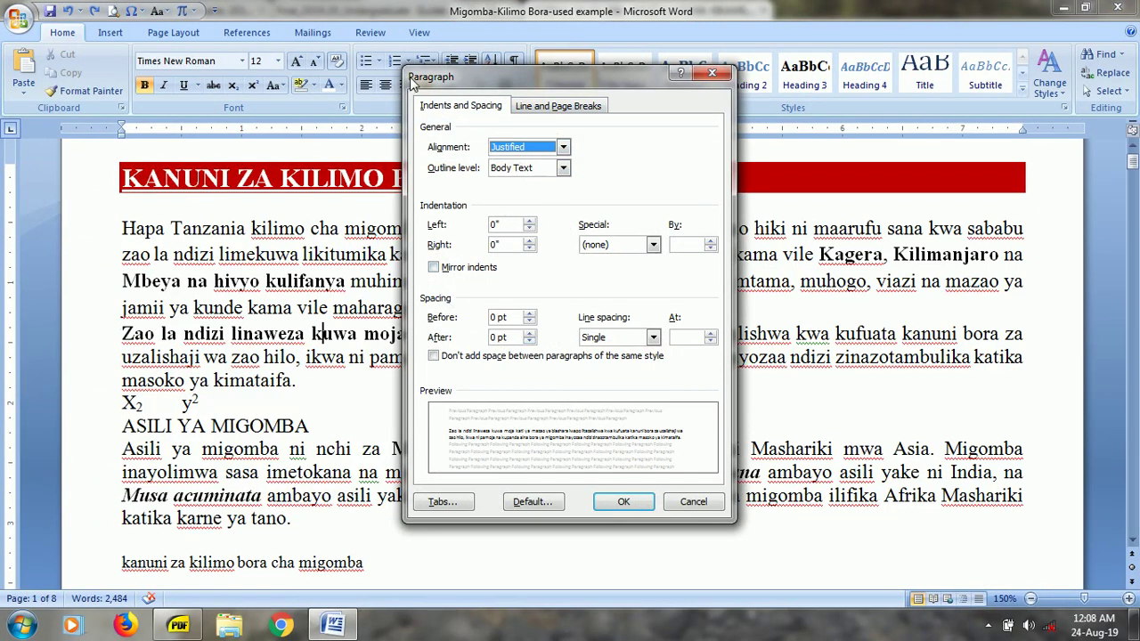
pyautogui.moveTo(411, 80); pyautogui.dragTo(375, 183)
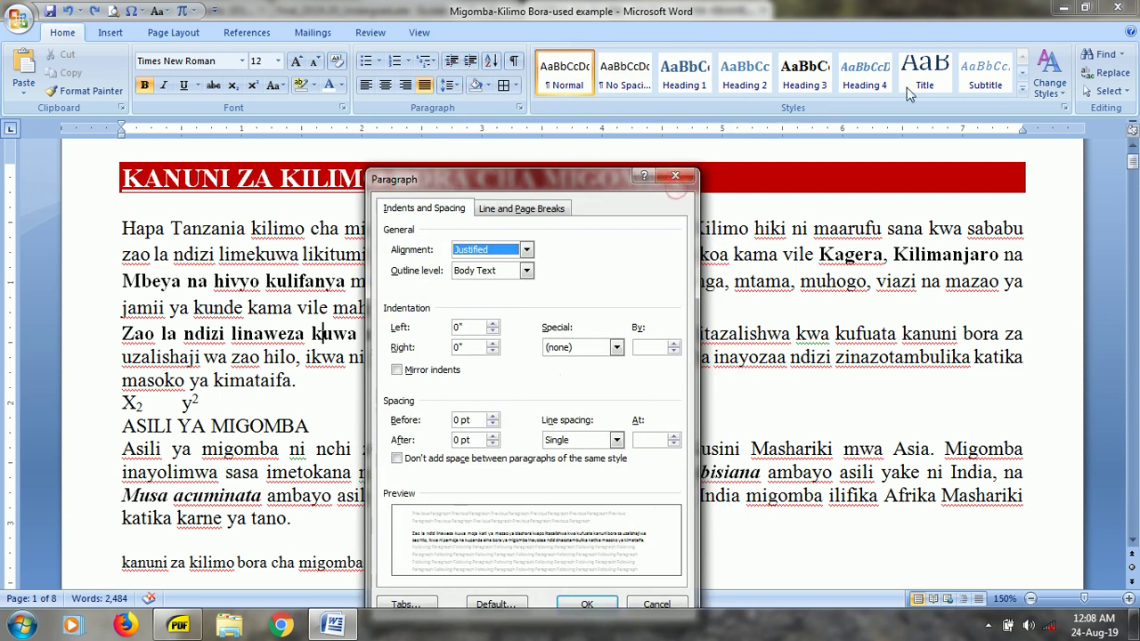
pyautogui.click(676, 176)
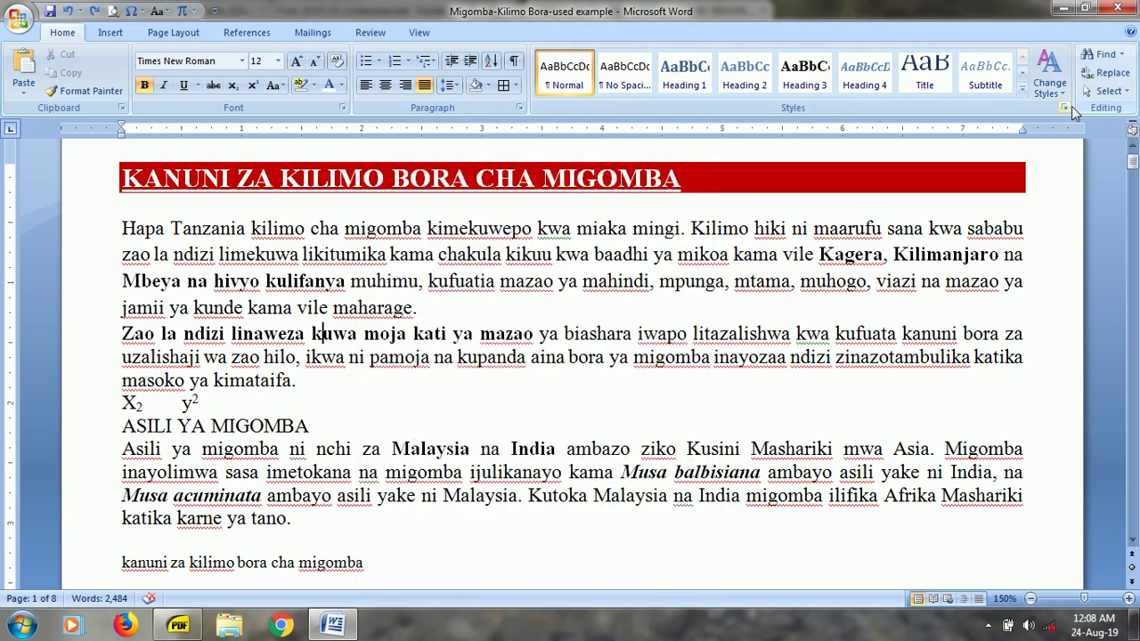
pyautogui.click(1063, 108)
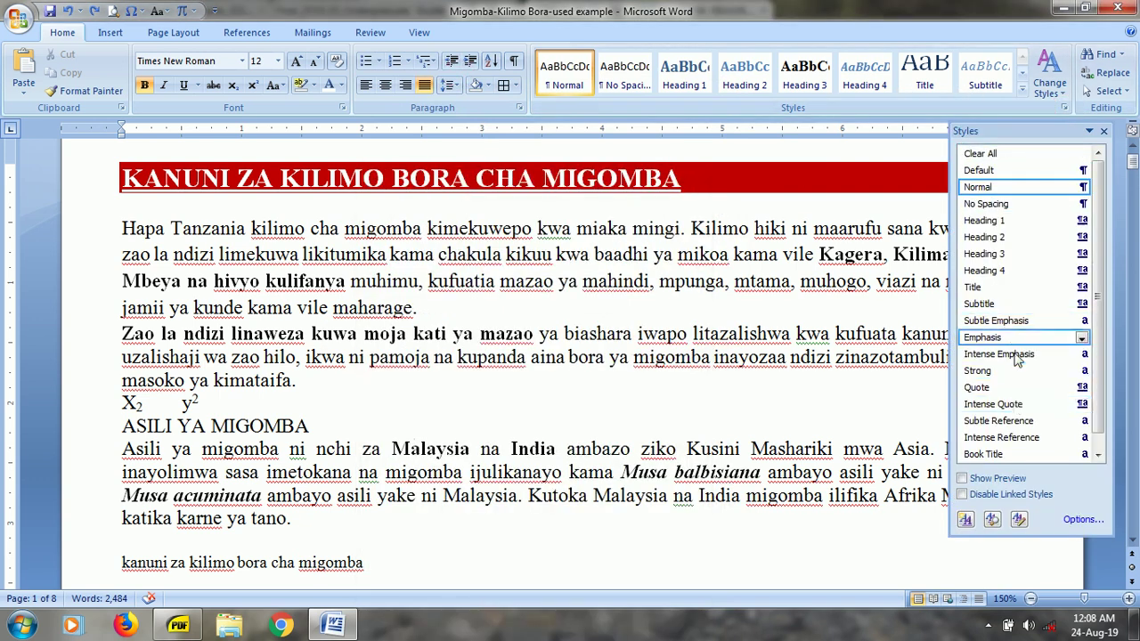
pyautogui.click(1101, 131)
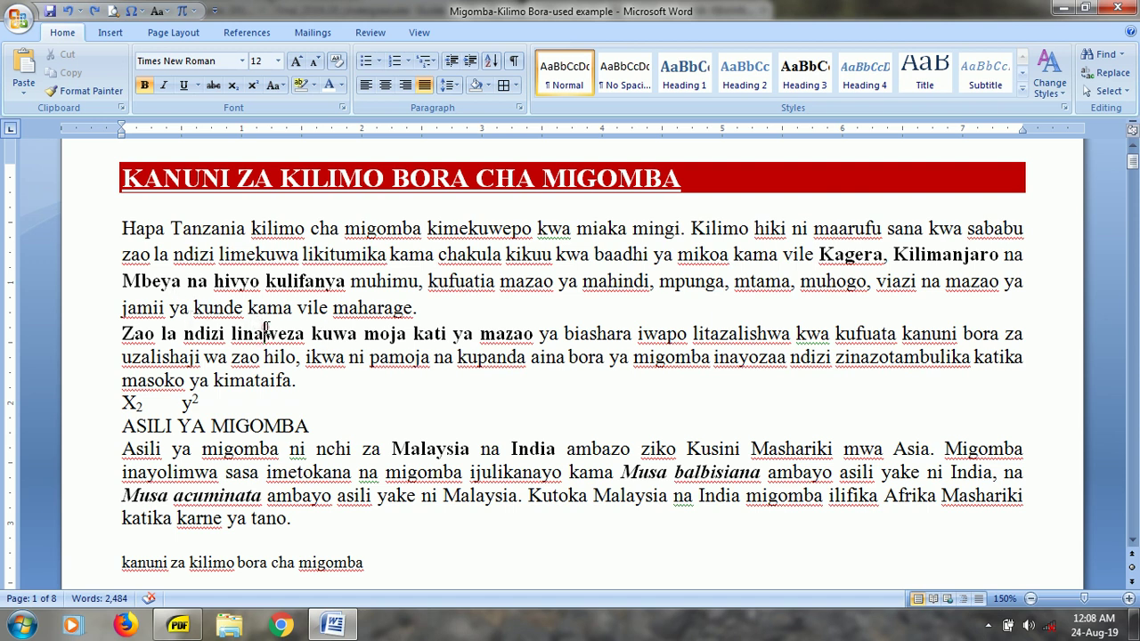
pyautogui.click(267, 328)
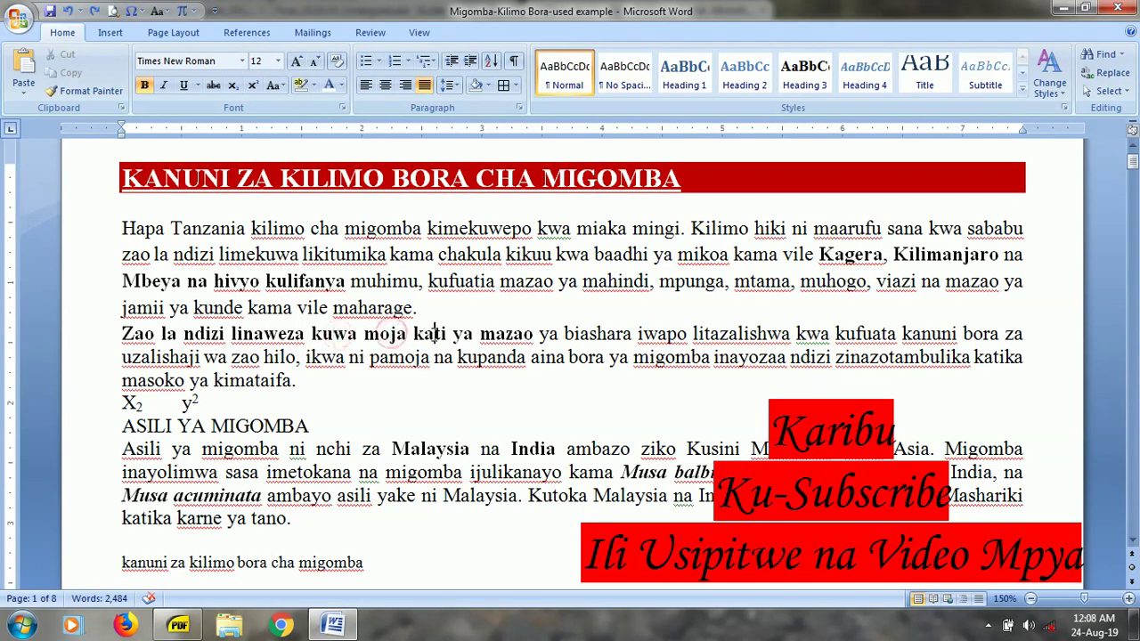
pyautogui.click(497, 329)
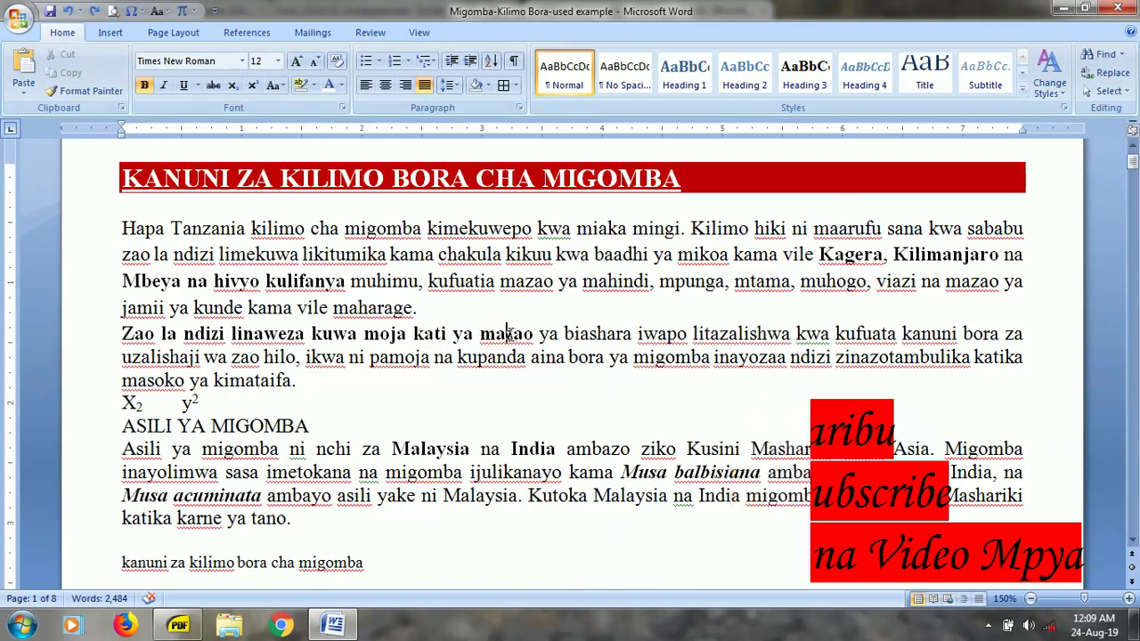